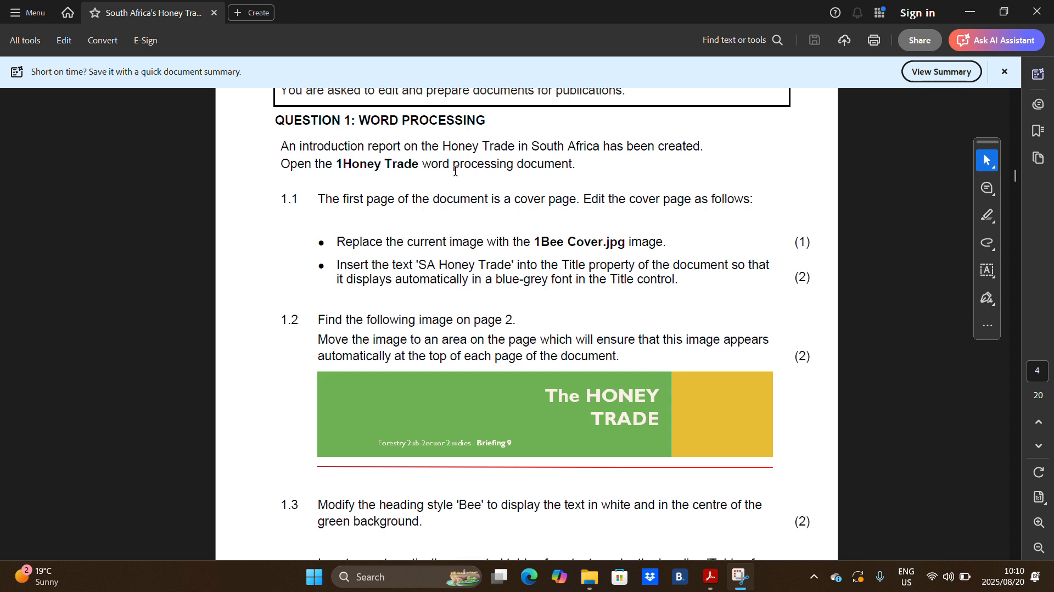
- Open the 1Honey Trade document from the CAT P1 Sep 2024 DATA folder, and check the PDF's question 1.1 instruction for the cover image
click(589, 576)
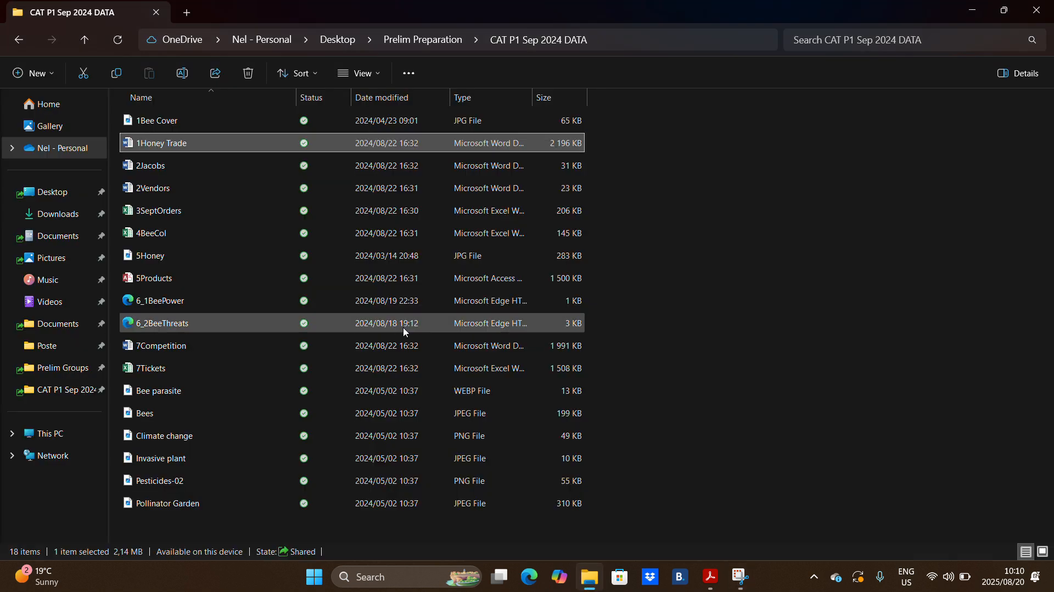
double_click(169, 143)
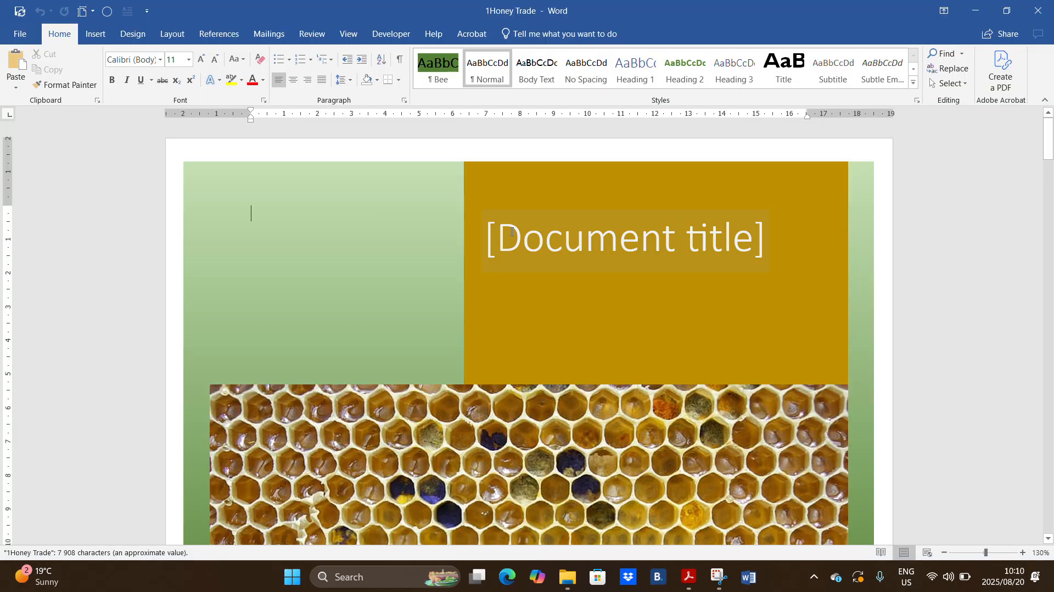
click(686, 585)
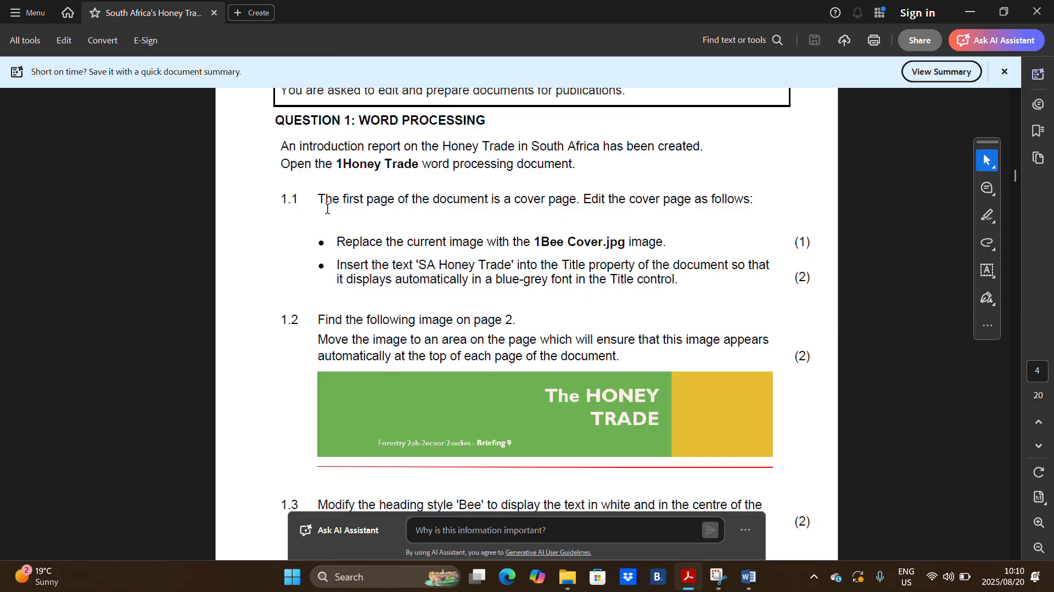
drag(340, 199, 699, 198)
click(345, 246)
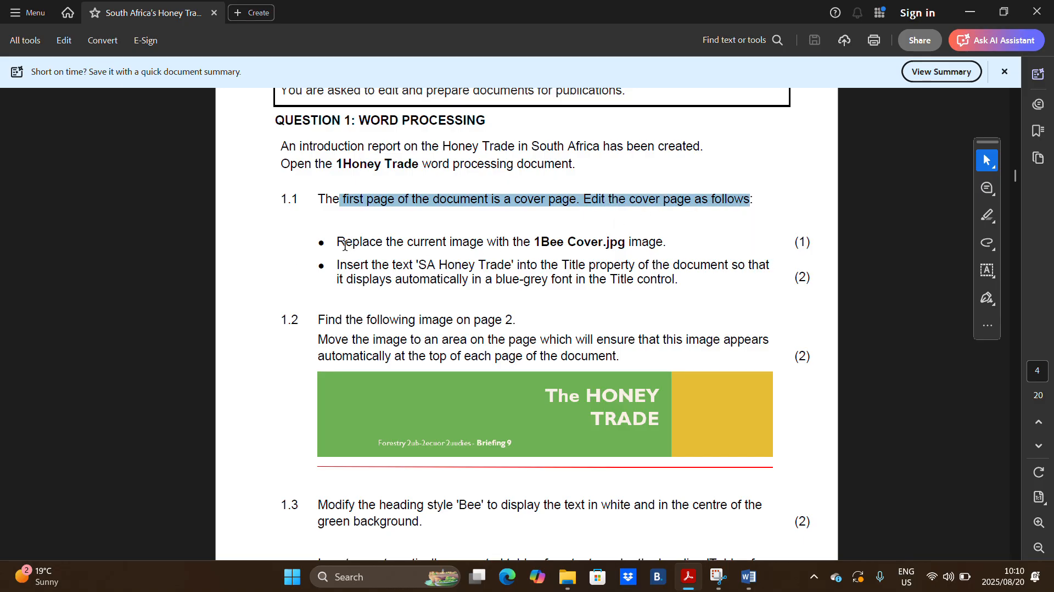
drag(338, 243, 666, 248)
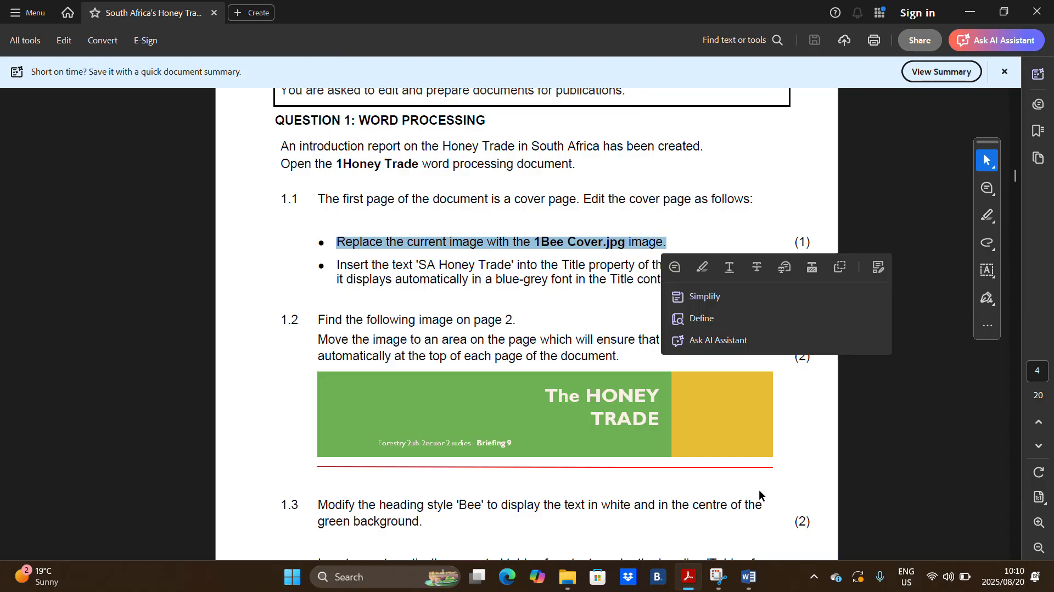
- In Word, replace the honeycomb picture on the cover page with 1Bee Cover from the Prelim Preparation > CAT P1 Sep 2024 DATA folder
click(749, 576)
scroll(549, 308, down, 5)
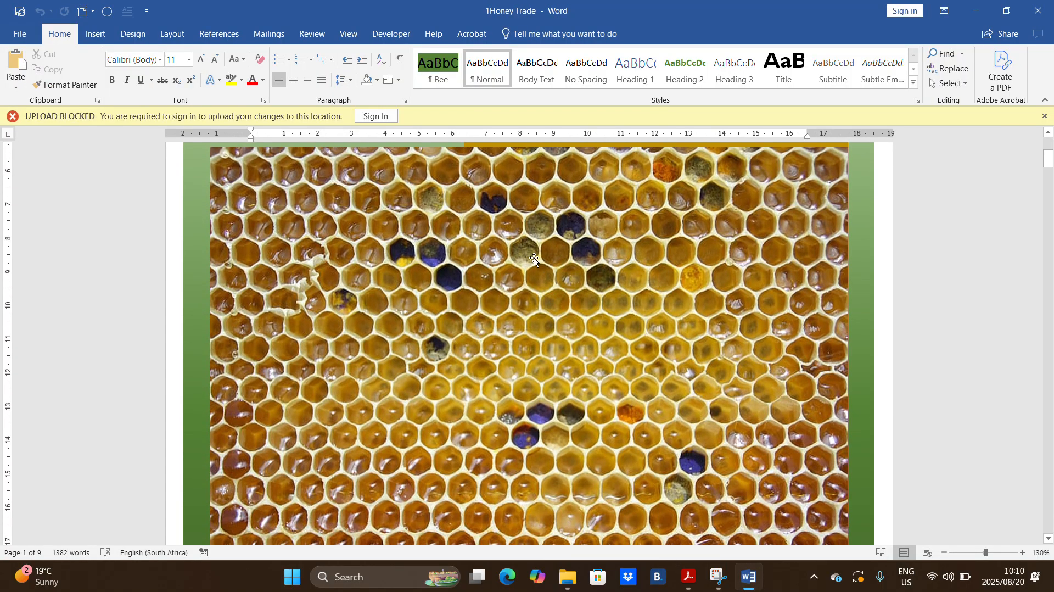
click(534, 259)
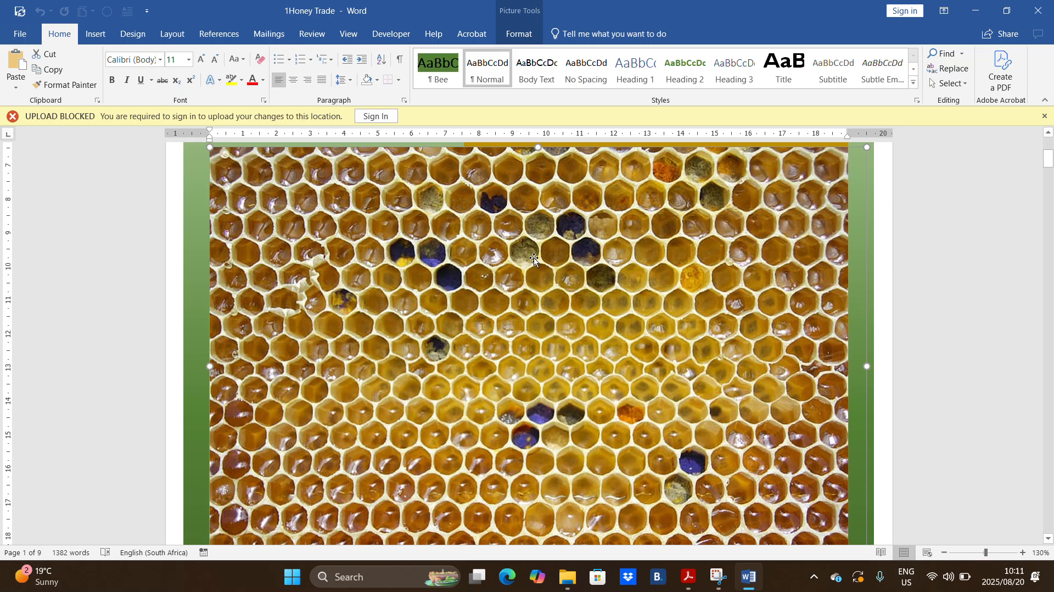
right_click(534, 259)
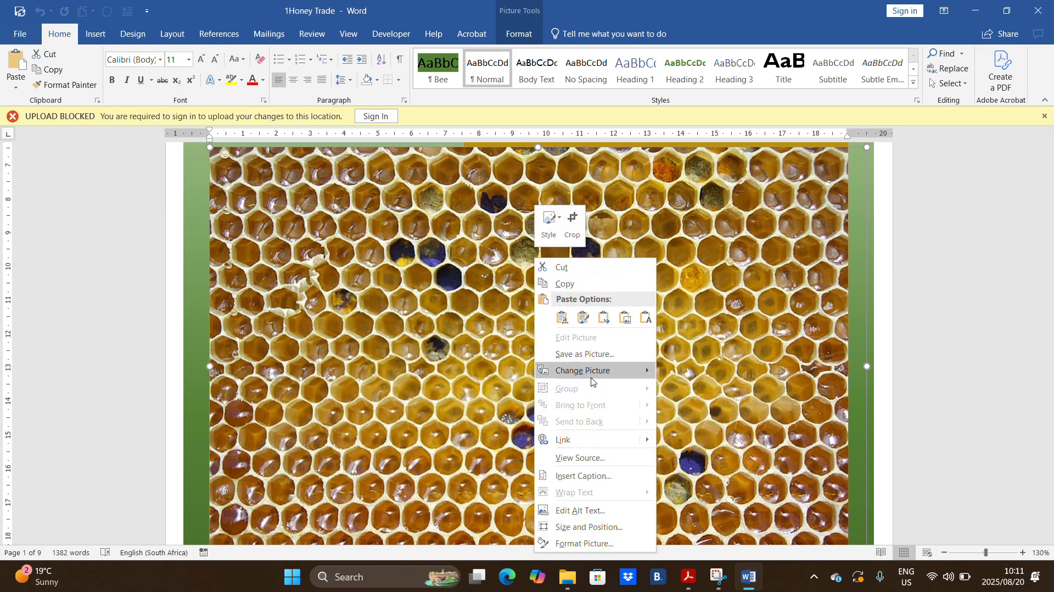
mouse_move(591, 378)
click(694, 374)
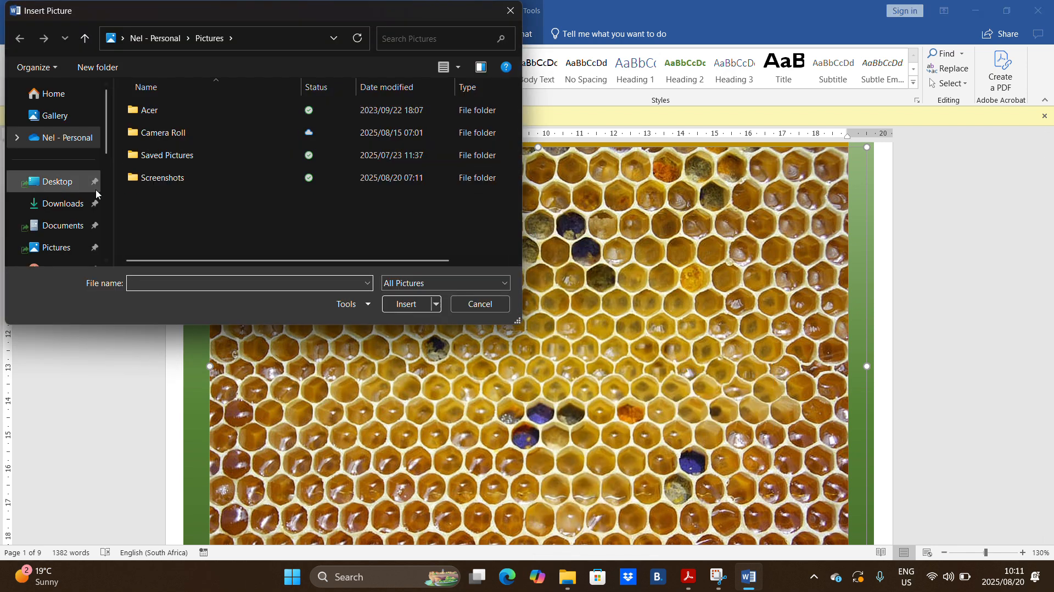
click(65, 181)
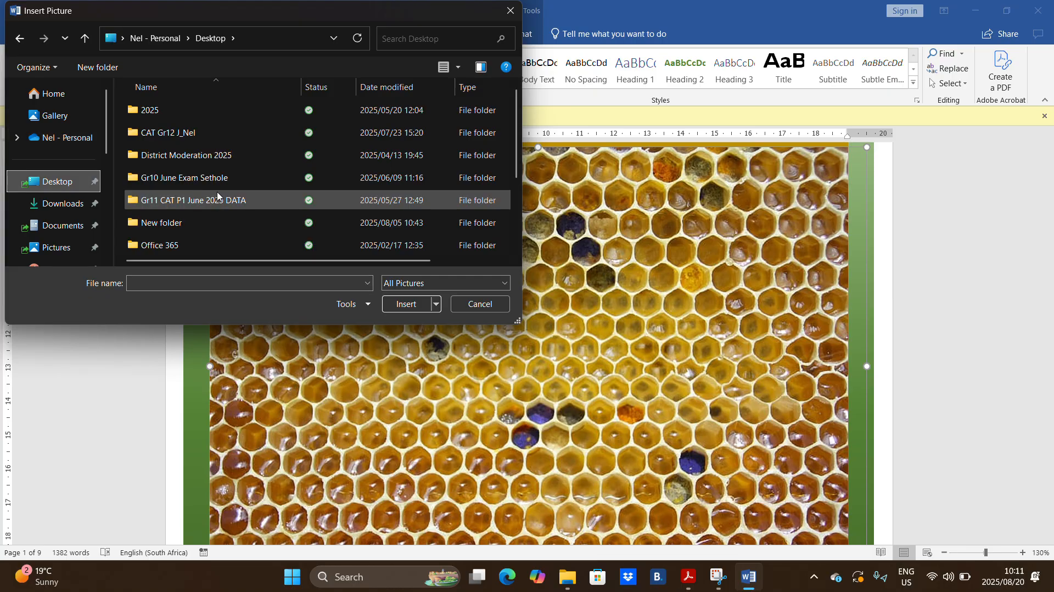
scroll(214, 190, down, 2)
double_click(195, 201)
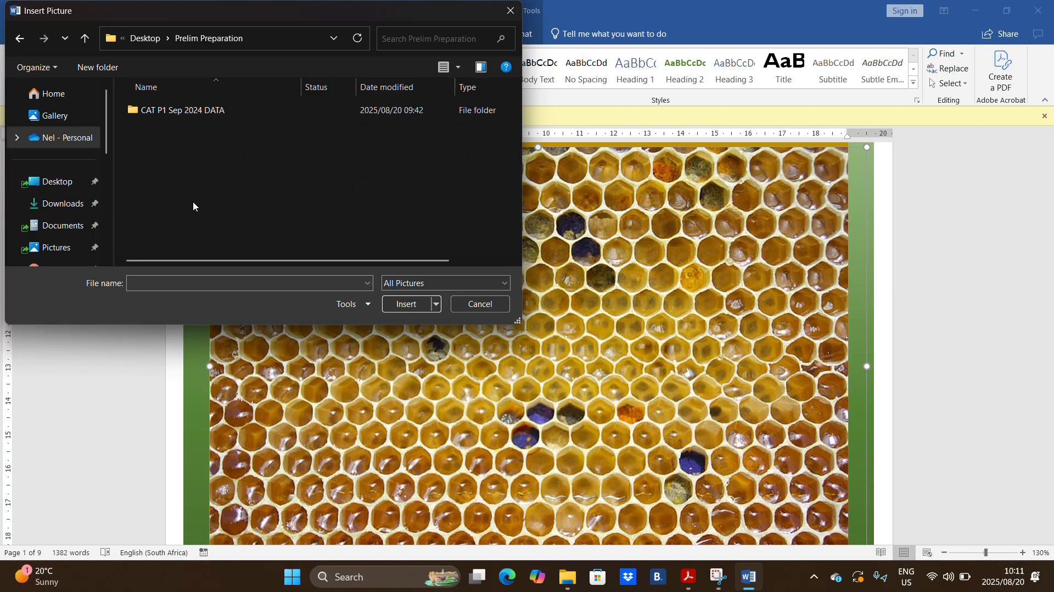
double_click(190, 112)
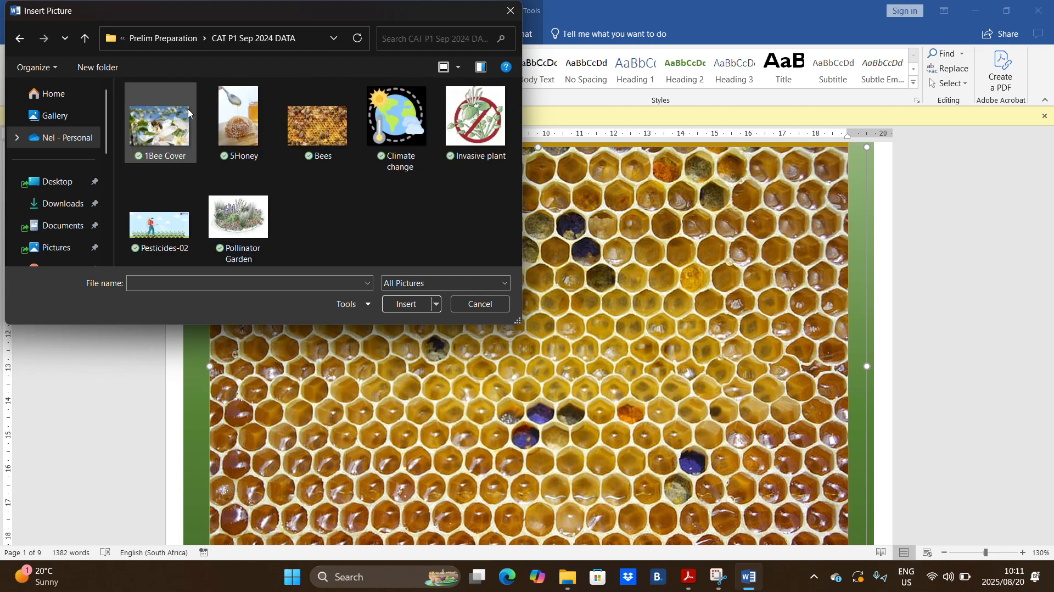
double_click(165, 135)
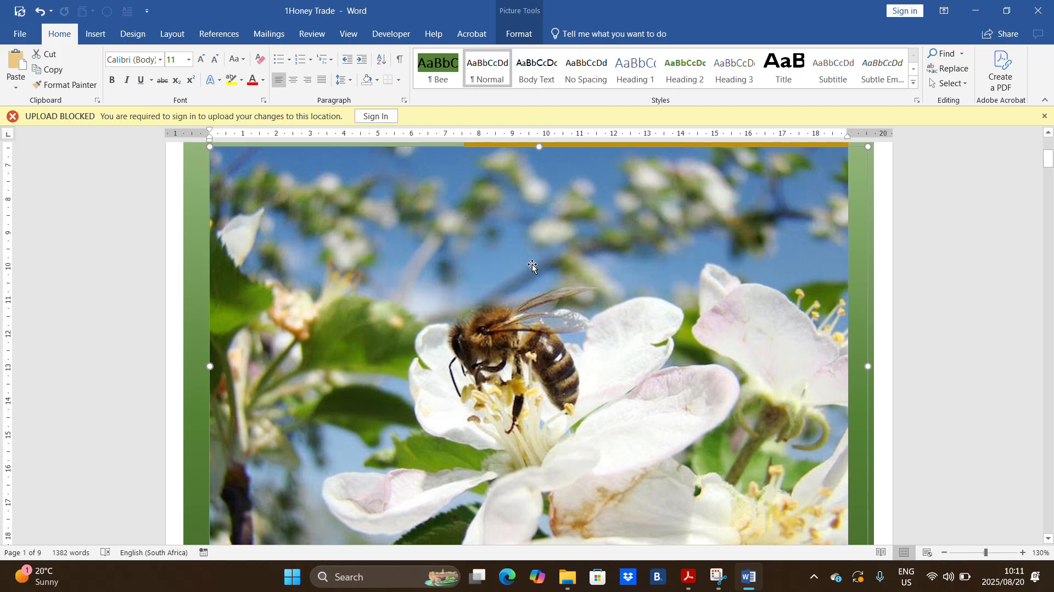
scroll(527, 266, up, 2)
scroll(527, 266, down, 4)
scroll(526, 263, up, 2)
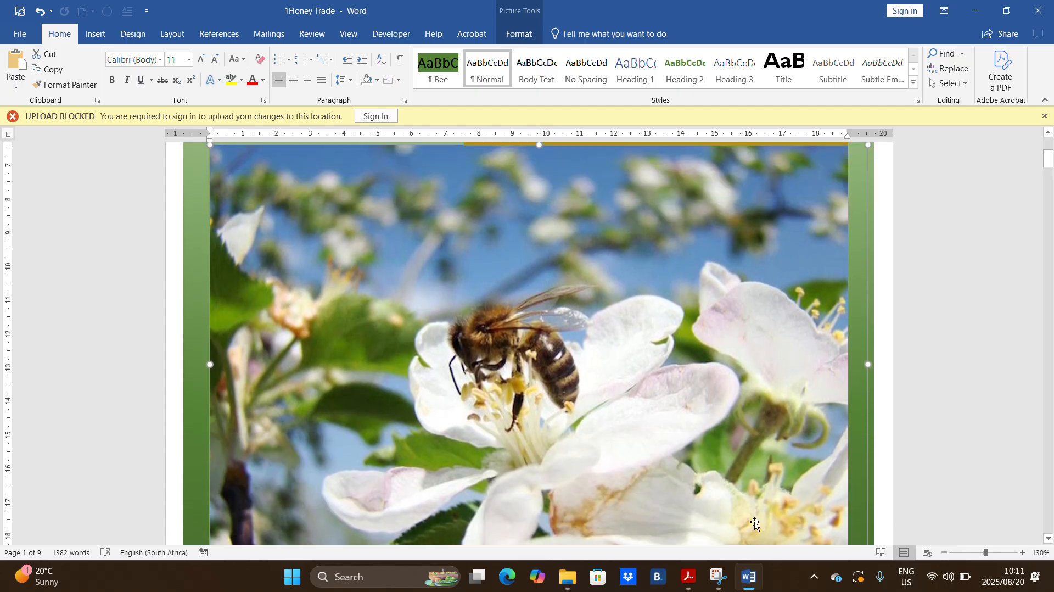
- Check the title instruction in the PDF and enter "SA Honey Trade" in the Title control on the Word document's cover page
click(689, 576)
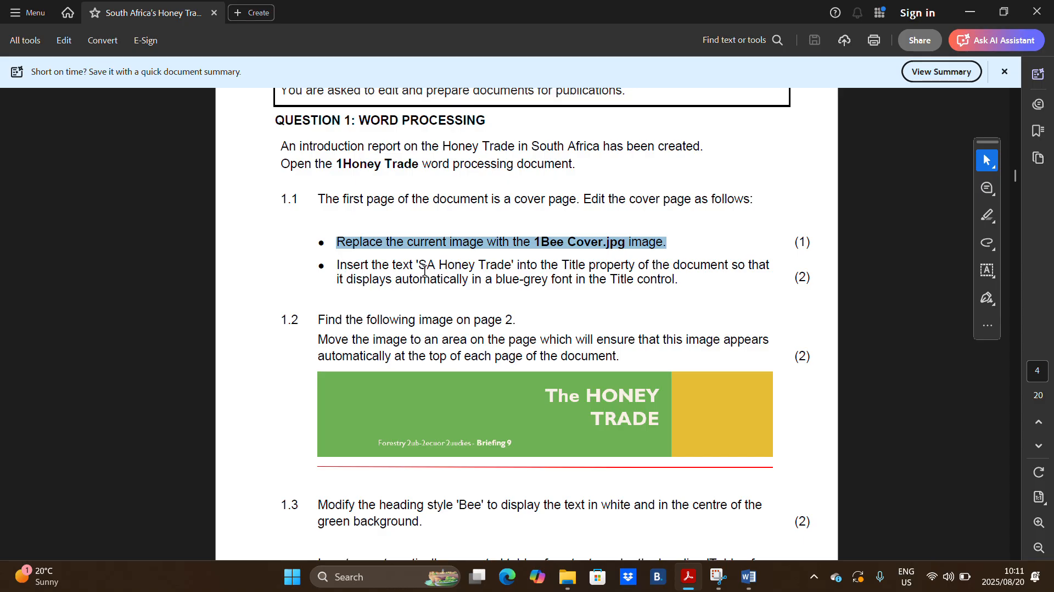
drag(421, 264, 676, 268)
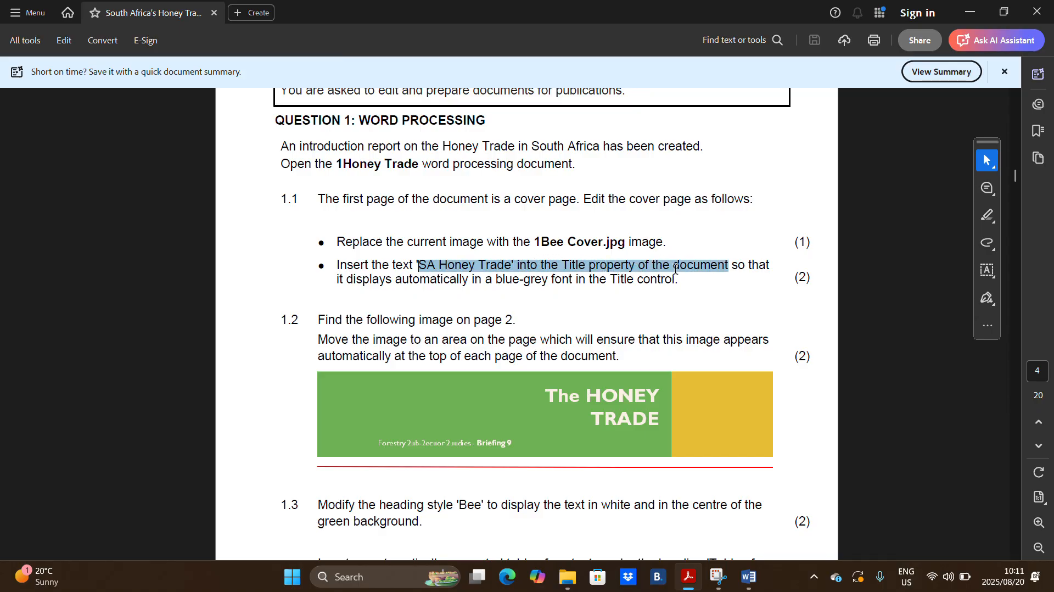
click(749, 576)
scroll(548, 301, up, 4)
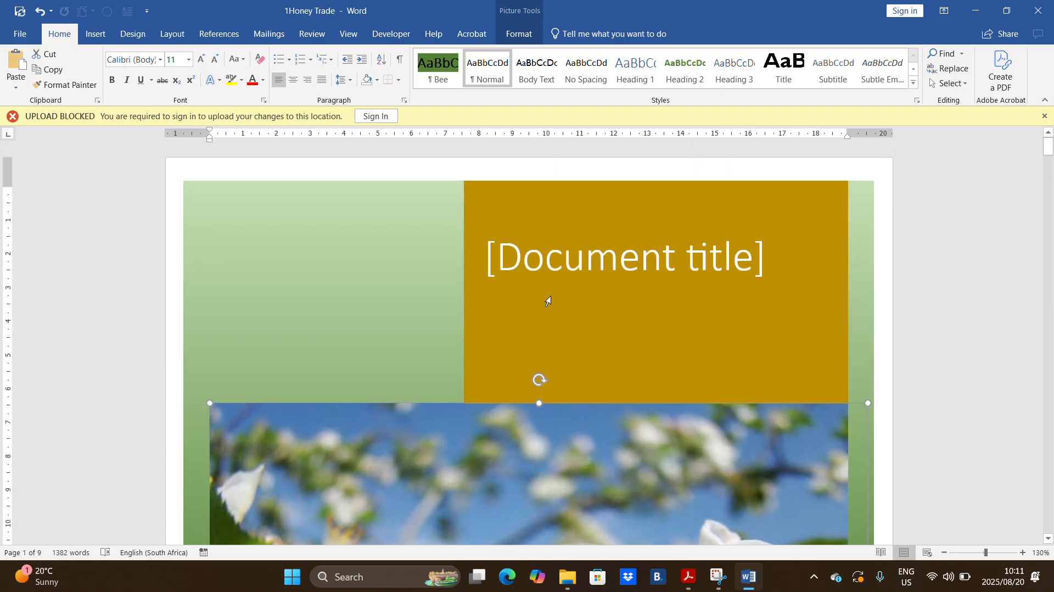
click(549, 259)
click(689, 587)
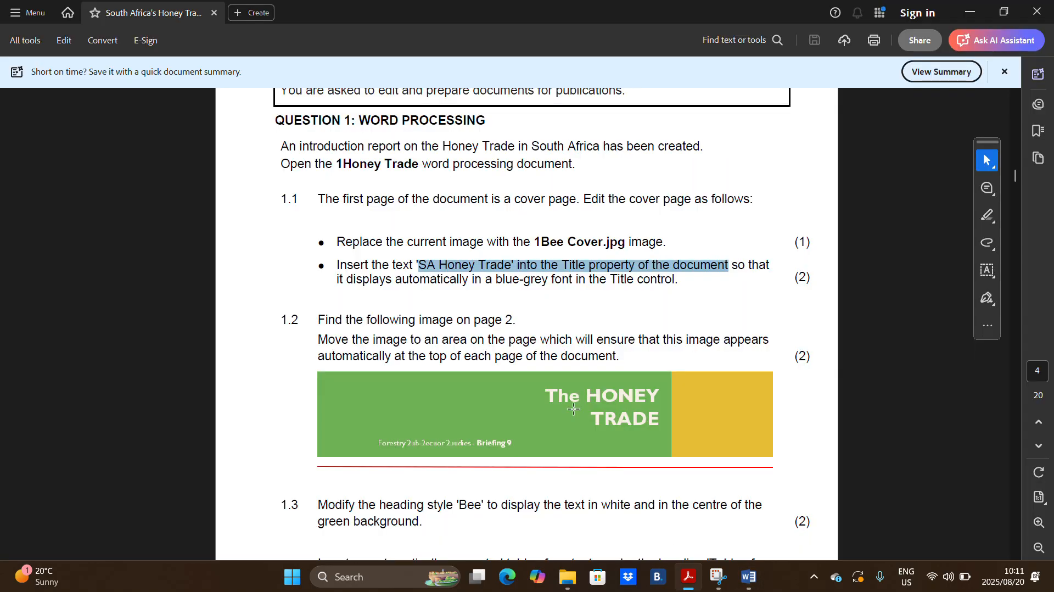
click(425, 265)
drag(424, 264, 511, 268)
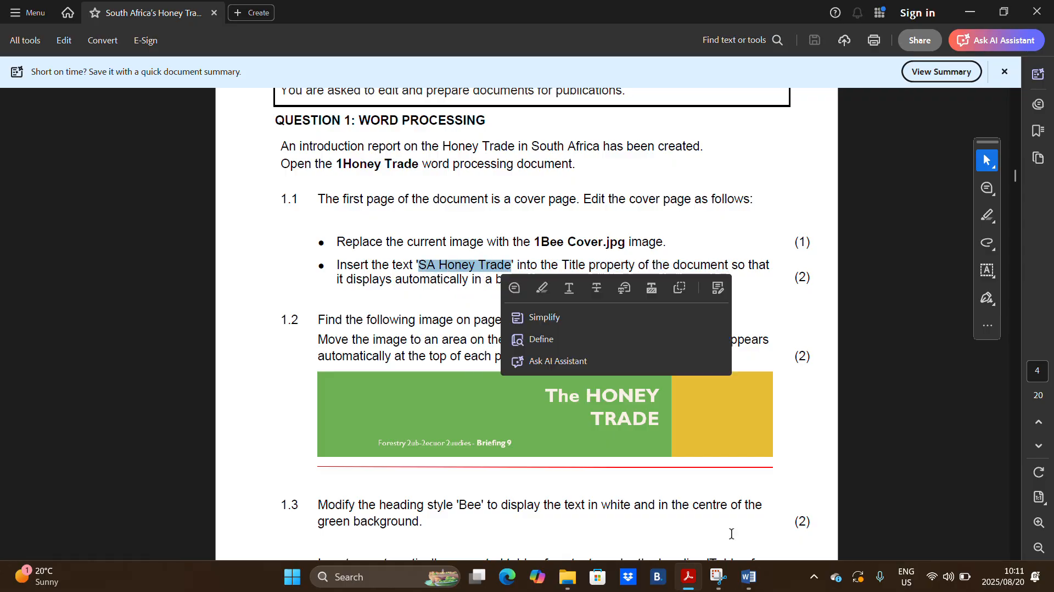
click(748, 576)
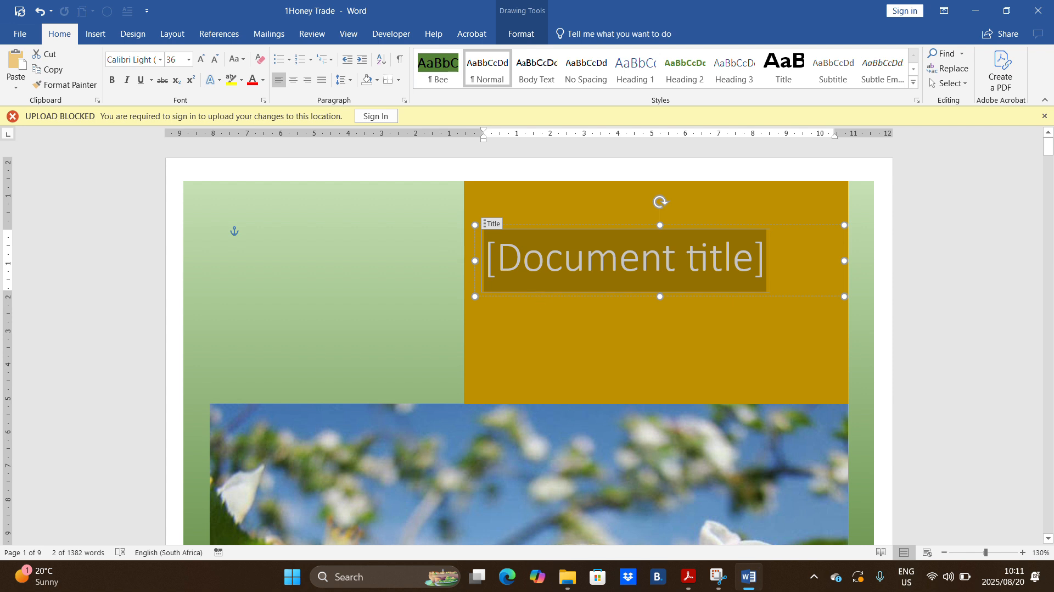
text(SA Hone)
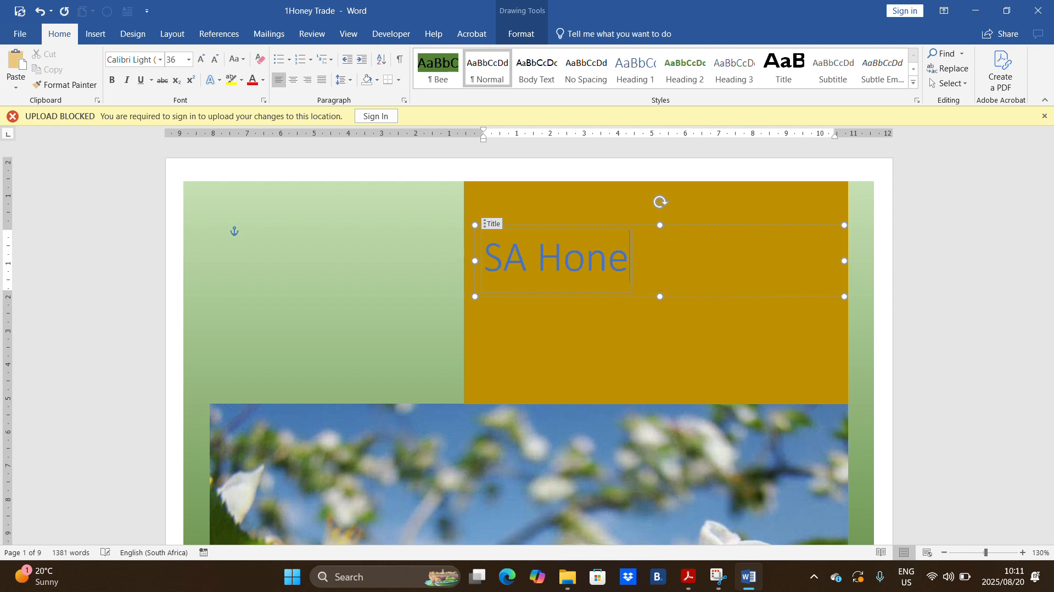
text(y Trade)
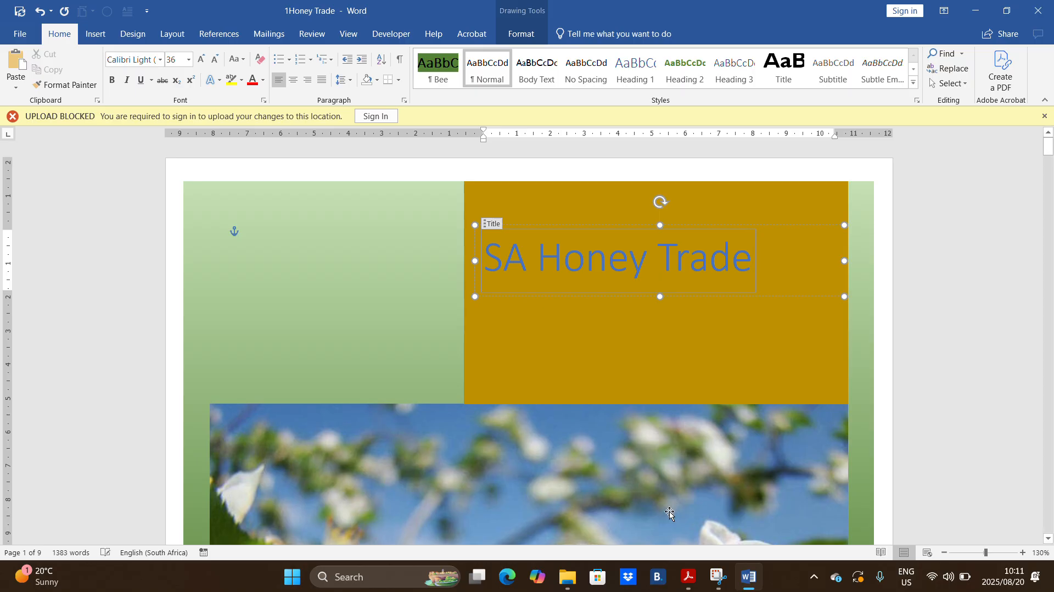
- Compare the cover title's font colour in Word with the blue-grey font requirement in the question paper PDF
click(689, 577)
click(584, 262)
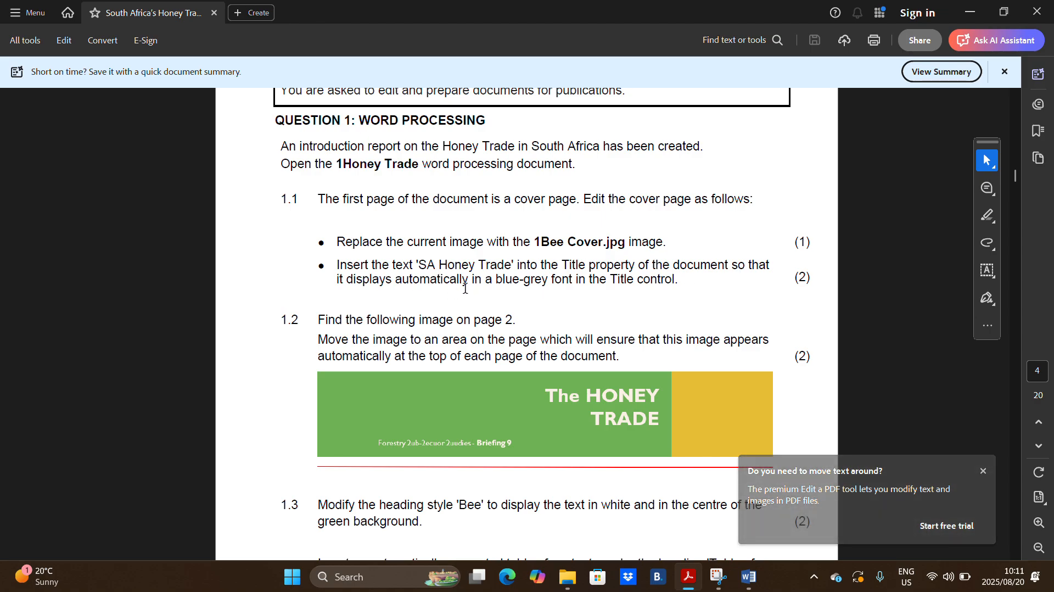
drag(496, 279, 676, 280)
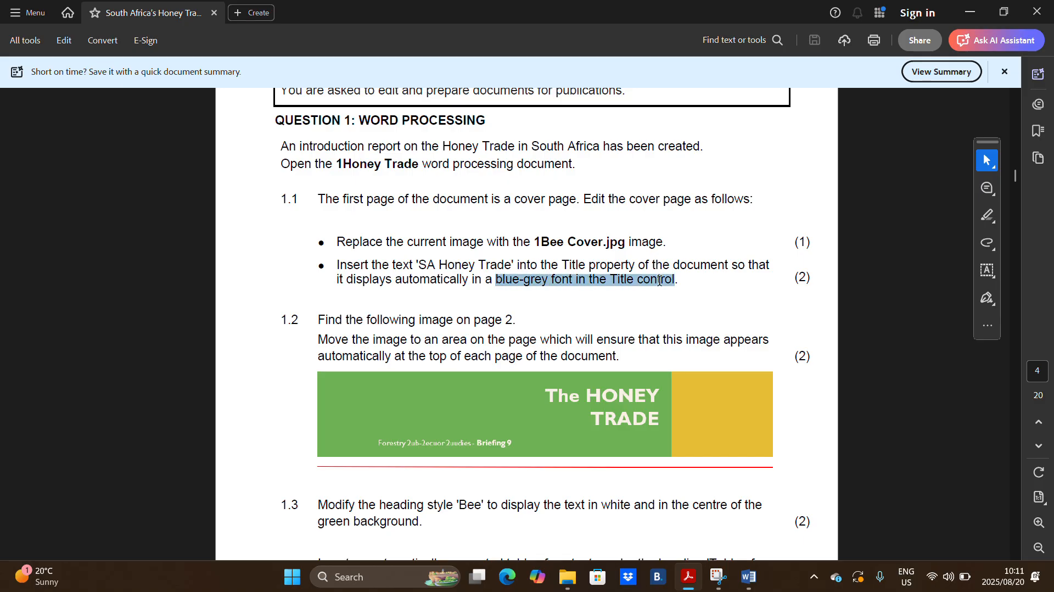
click(749, 577)
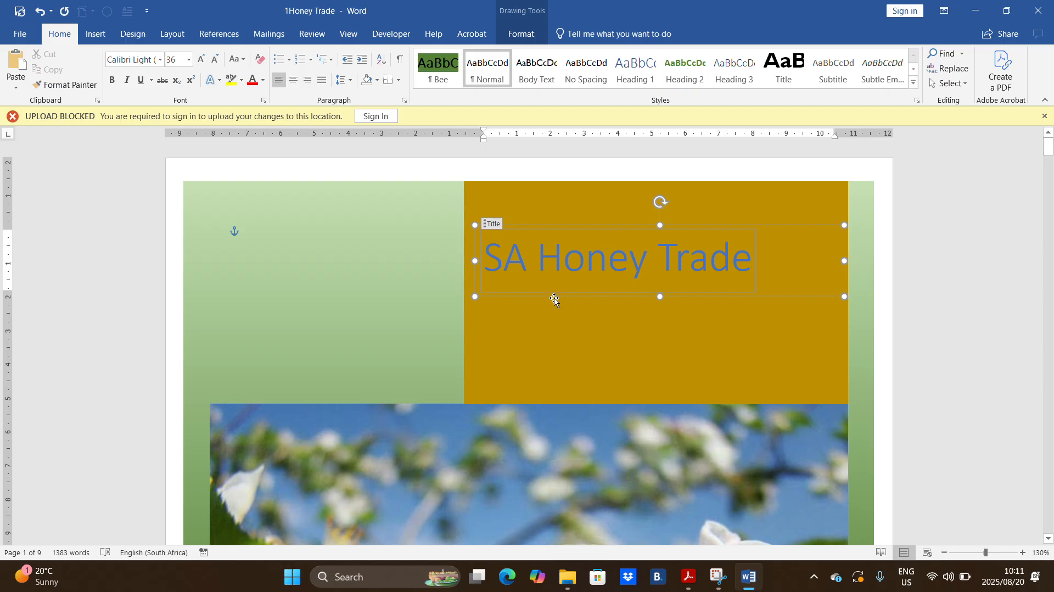
- Look up question 1.2 in the PDF and select The HONEY TRADE banner image on page 2 of the Word document
click(688, 577)
scroll(502, 231, down, 2)
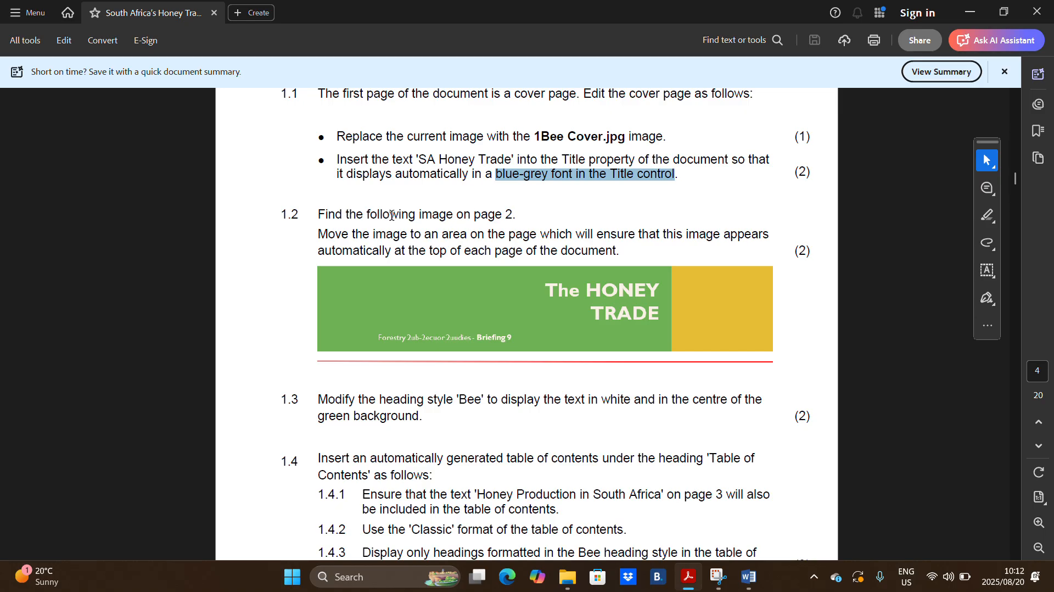
click(751, 578)
scroll(659, 319, down, 9)
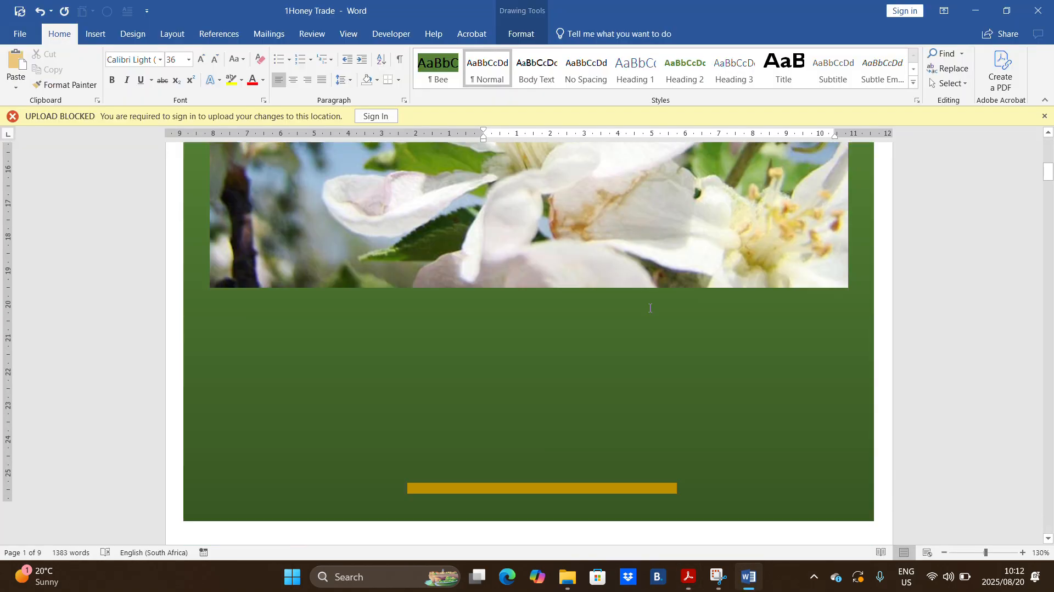
scroll(651, 308, down, 6)
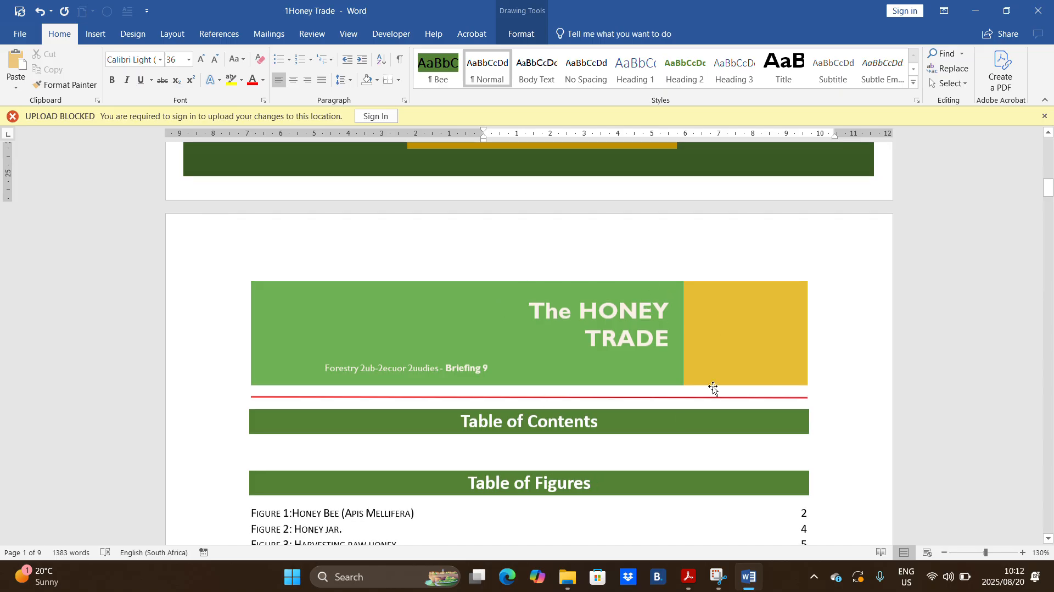
click(461, 307)
- Read in the question paper PDF where question 1.2 wants the banner image placed, and return to the Word document
click(689, 577)
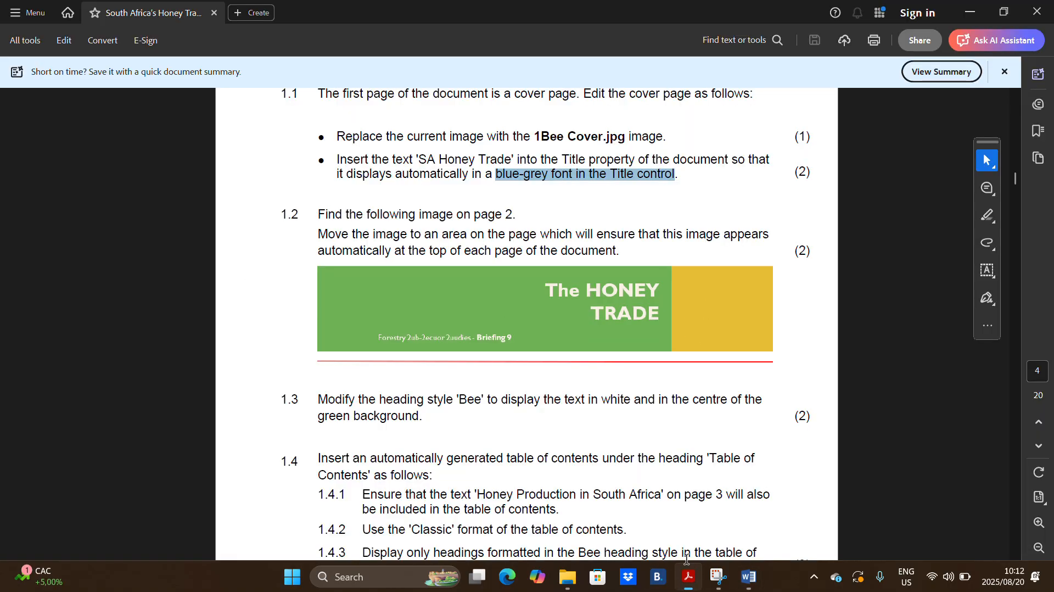
scroll(373, 280, down, 1)
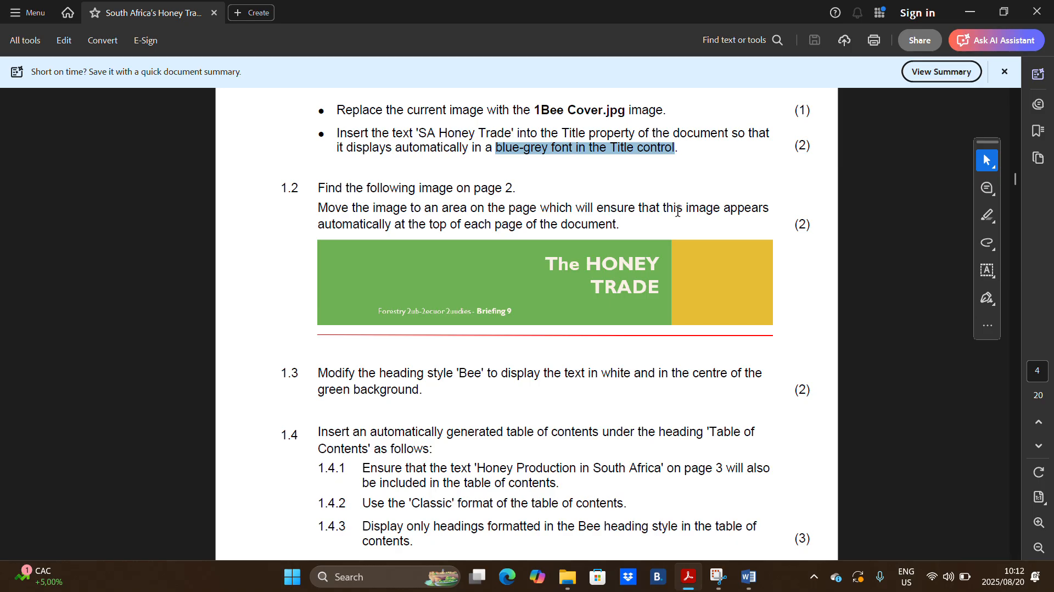
drag(326, 222, 614, 225)
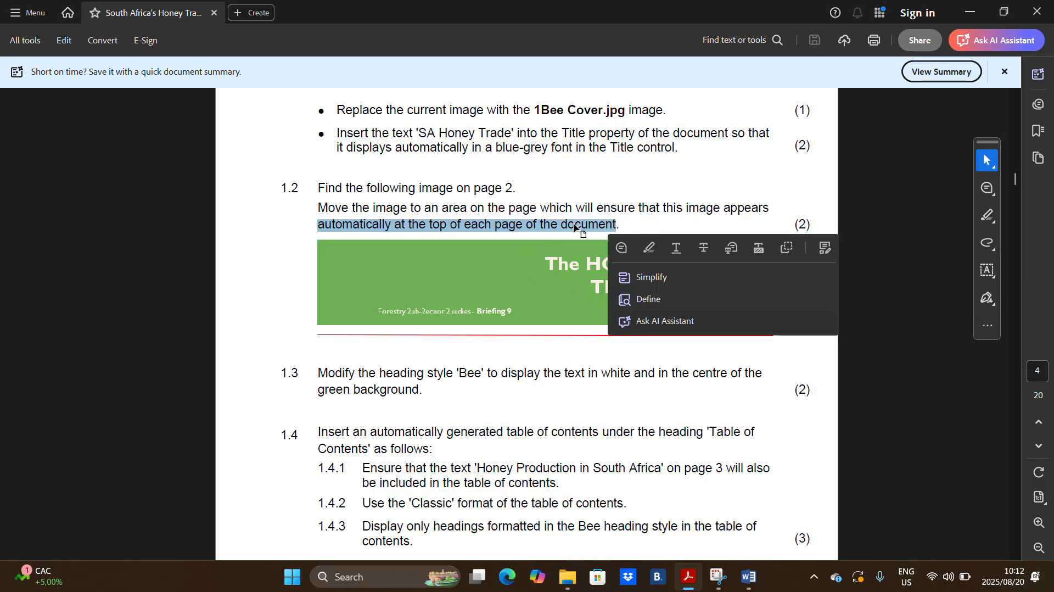
click(586, 195)
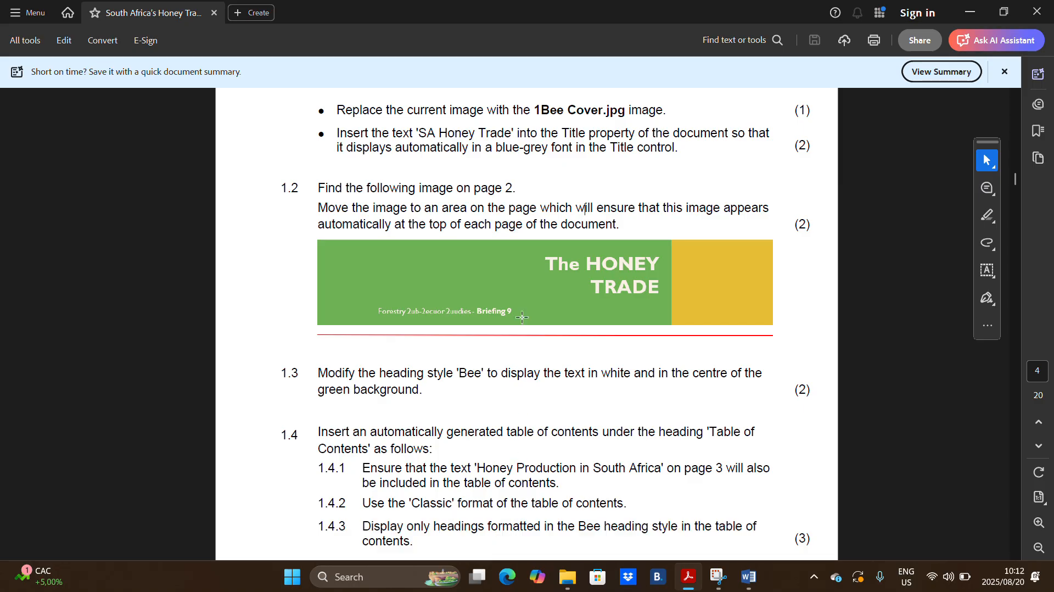
click(750, 578)
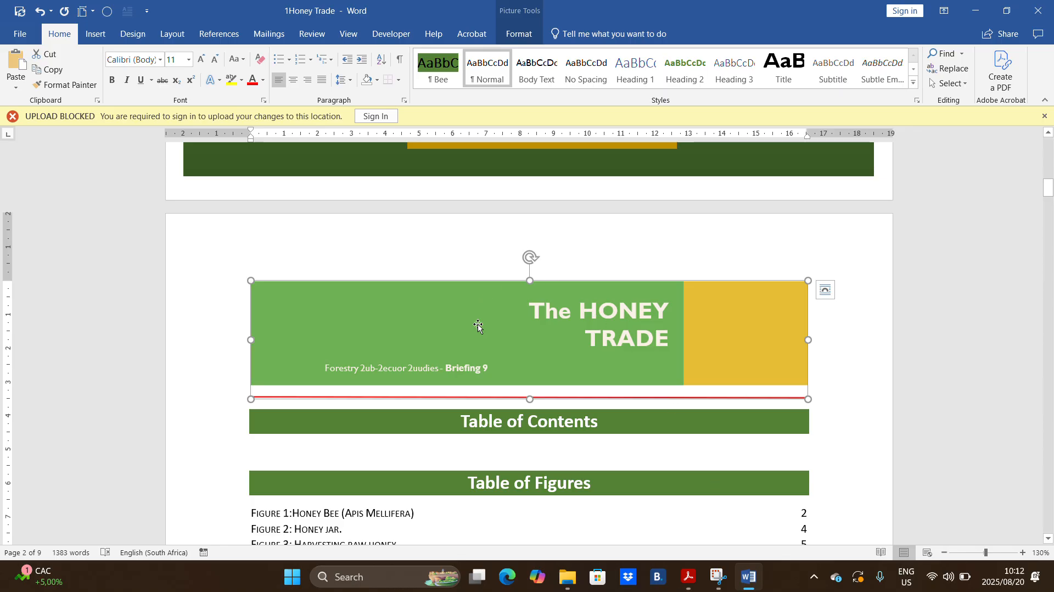
- Check the word "Move" in question 1.2 of the PDF and cut The HONEY TRADE banner image from page 2 of the Word document
click(690, 577)
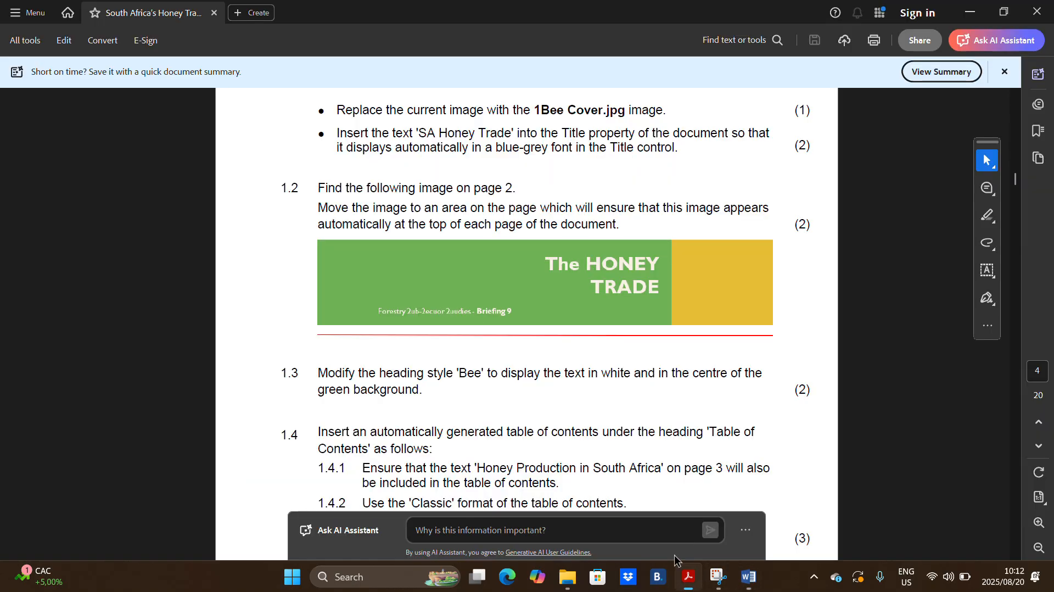
drag(319, 207, 348, 208)
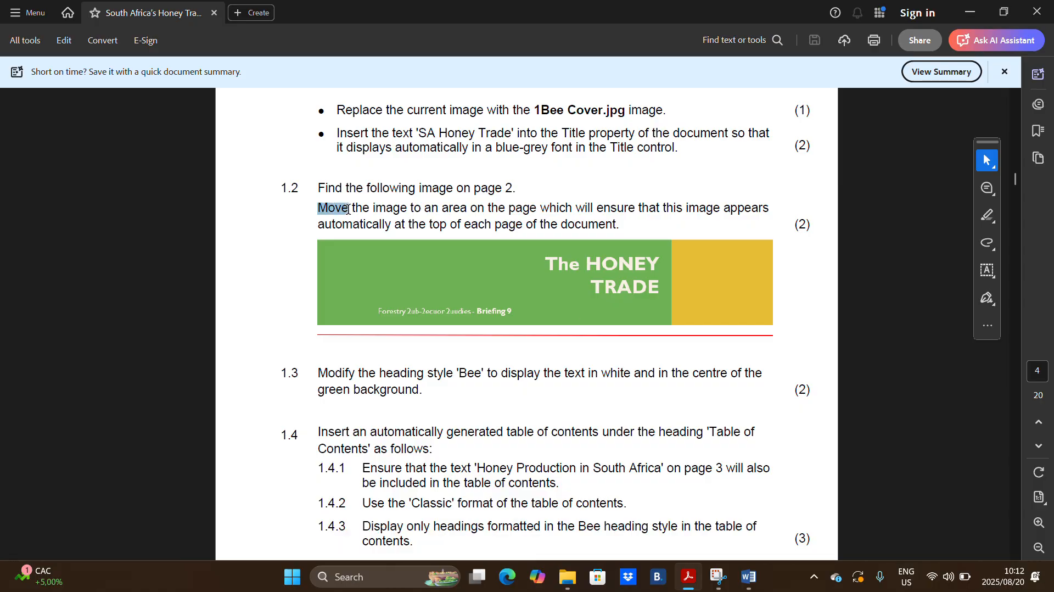
click(749, 577)
right_click(454, 296)
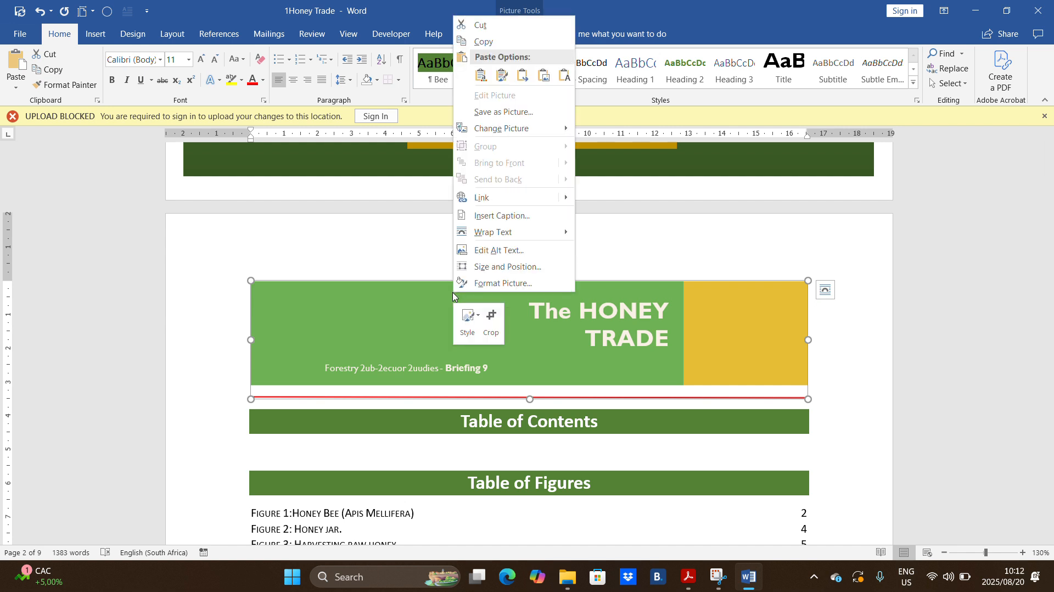
click(479, 27)
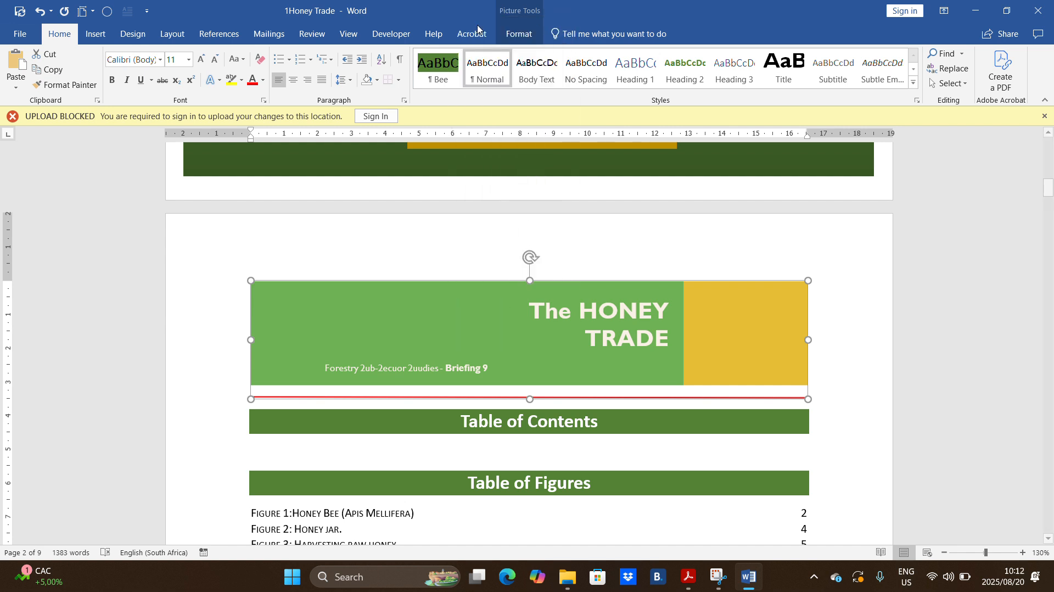
- Recheck the placement wording in the PDF, paste the banner into Word's page 2 header with source formatting kept, and close the header
click(697, 578)
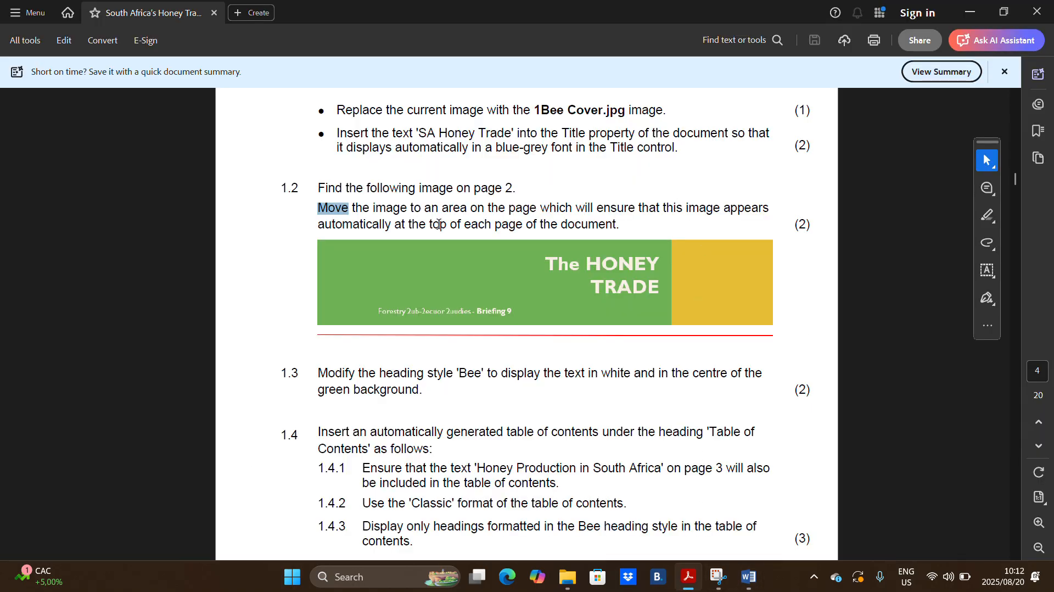
drag(430, 225, 586, 227)
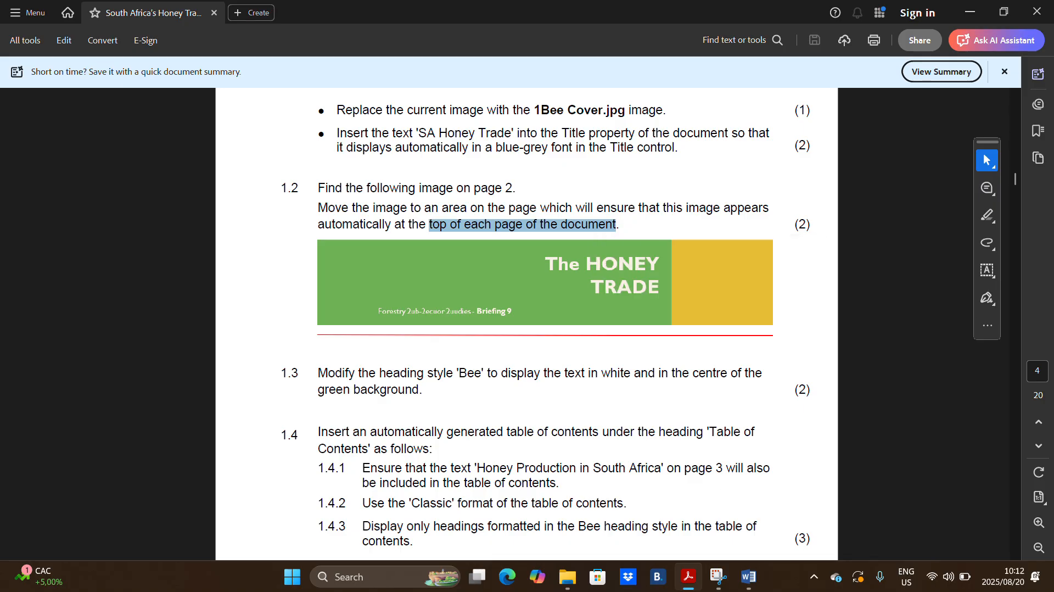
click(748, 577)
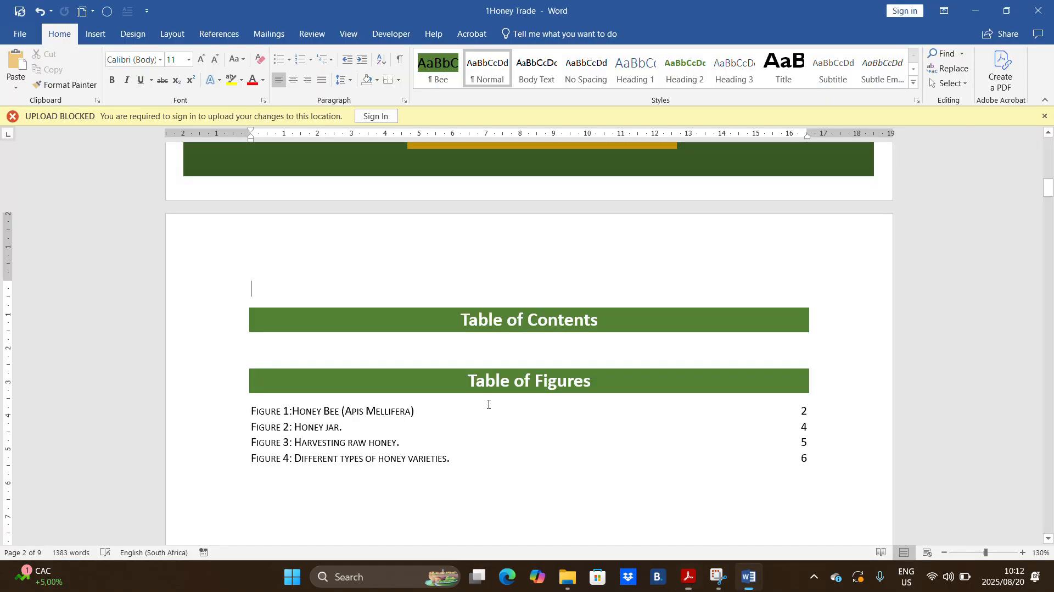
double_click(277, 237)
right_click(263, 268)
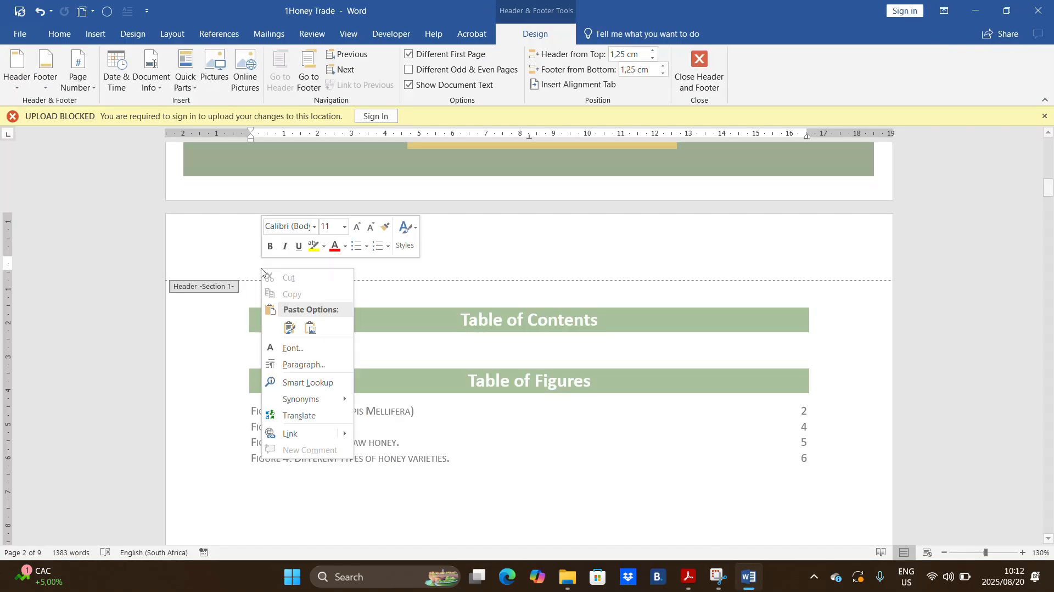
click(286, 328)
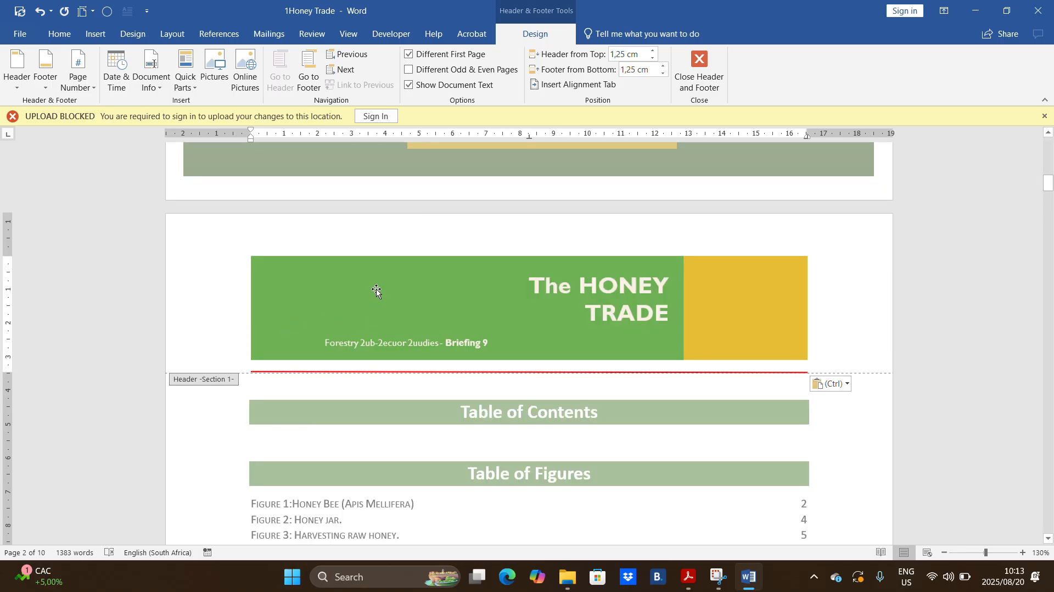
scroll(604, 192, down, 3)
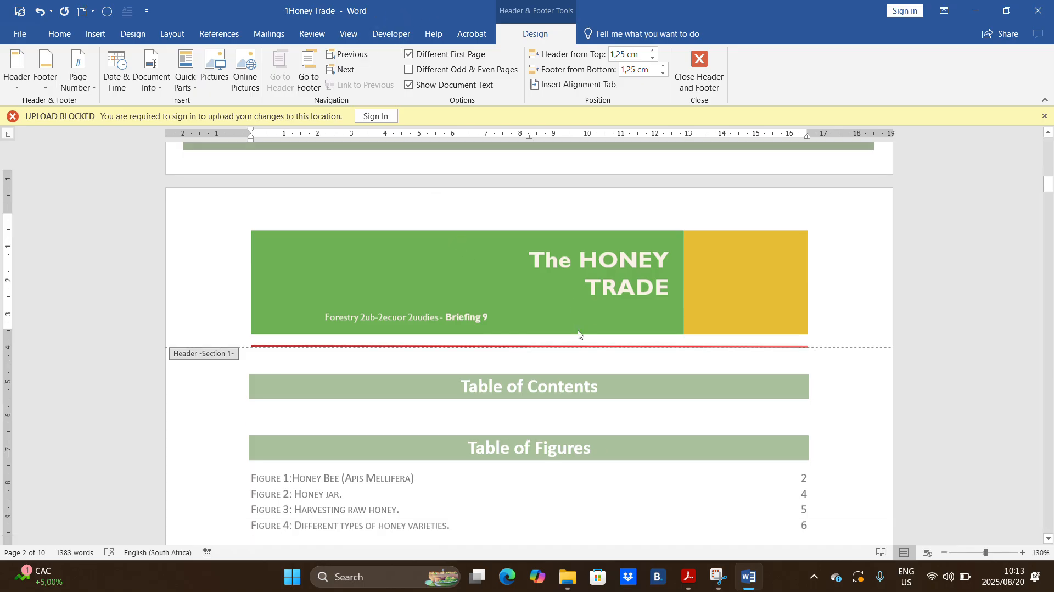
click(699, 71)
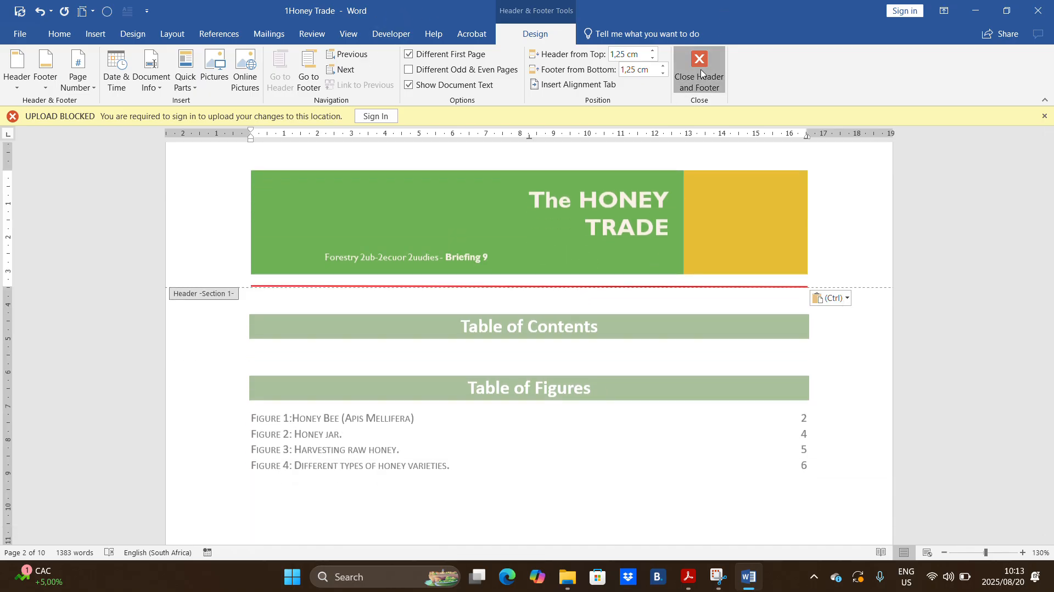
- Check whether the banner repeats on page 3 by inspecting the header area above the Introduction heading
scroll(560, 231, up, 3)
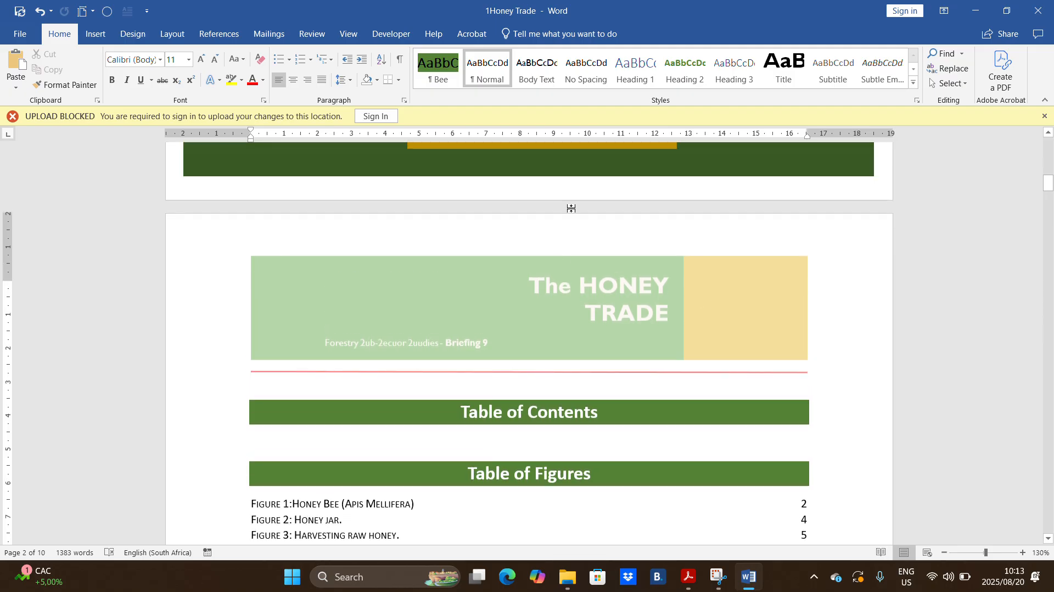
scroll(558, 245, down, 6)
scroll(510, 257, down, 20)
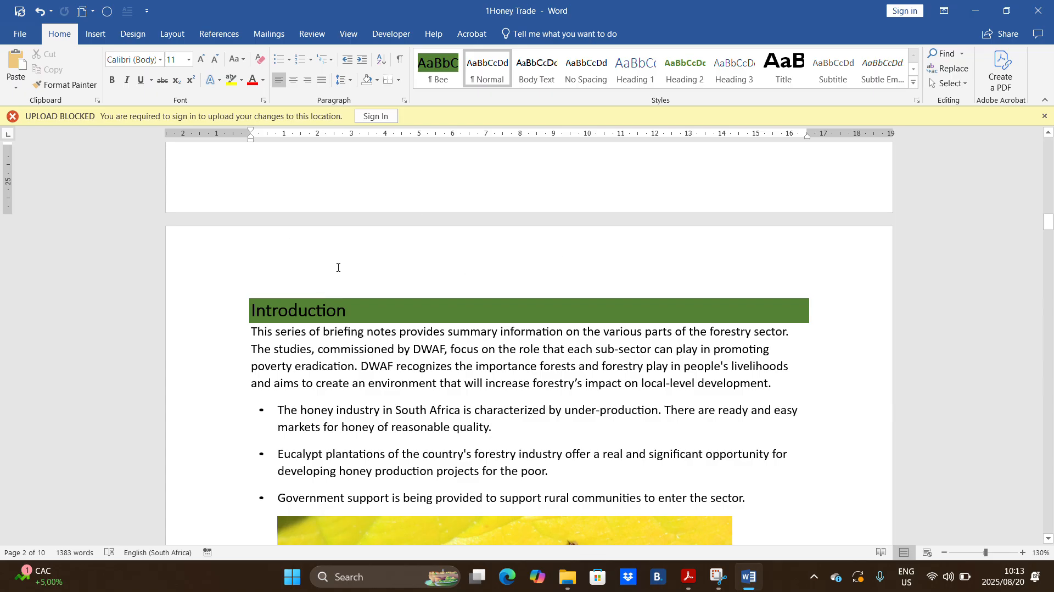
double_click(338, 268)
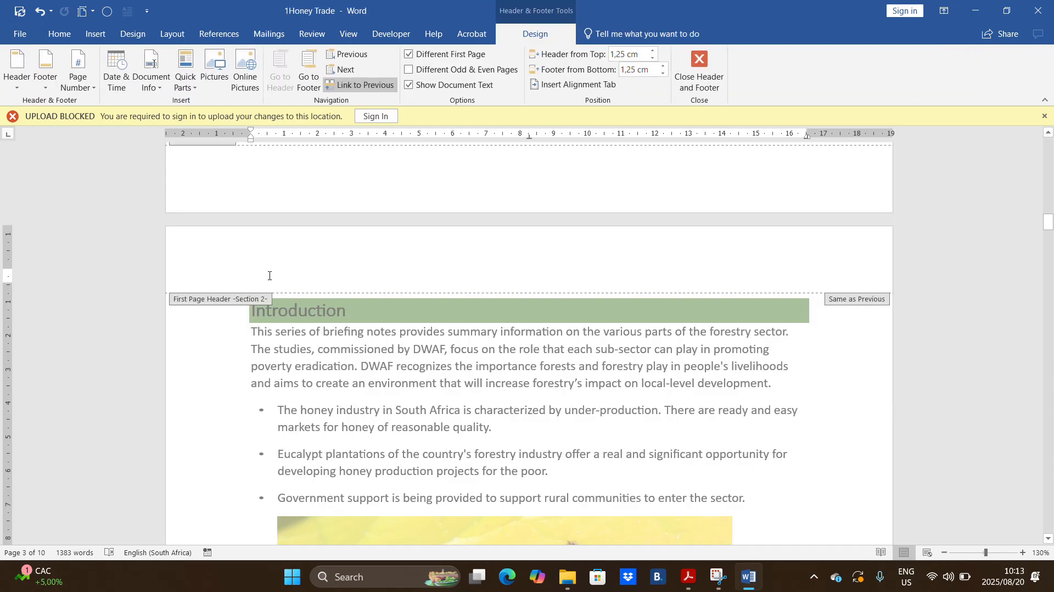
scroll(351, 283, up, 5)
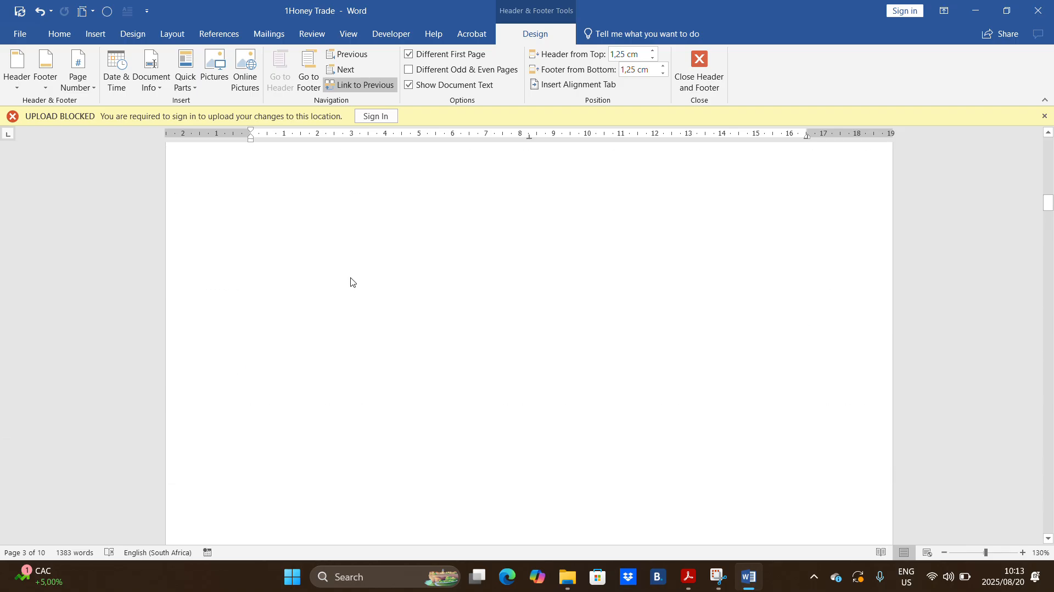
scroll(351, 283, up, 5)
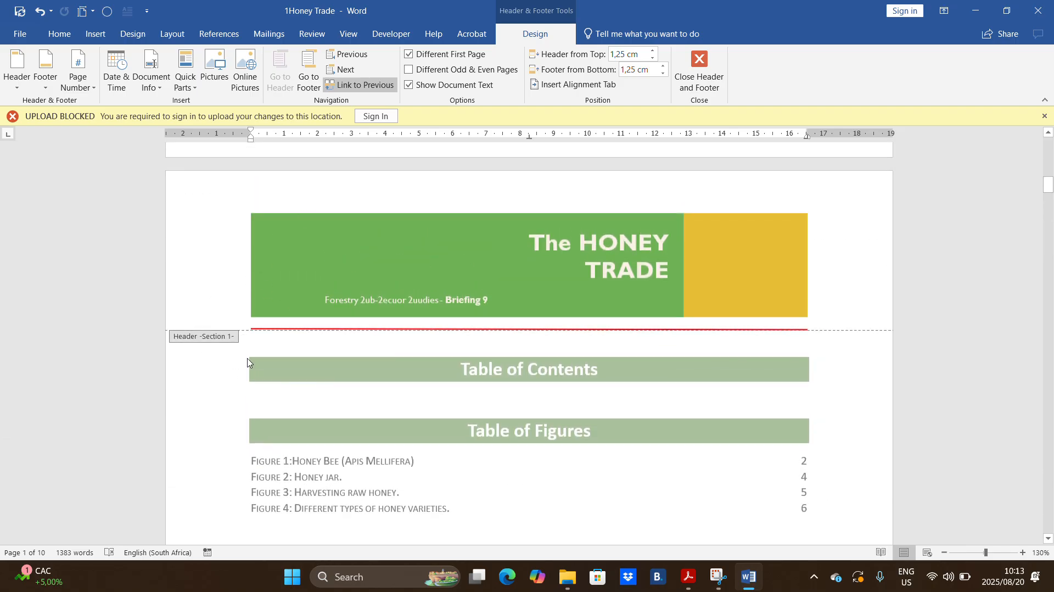
- Copy the banner from the page 2 header and paste it, keeping source formatting, into the Section 2 first page header on page 3
click(370, 258)
right_click(370, 258)
click(397, 282)
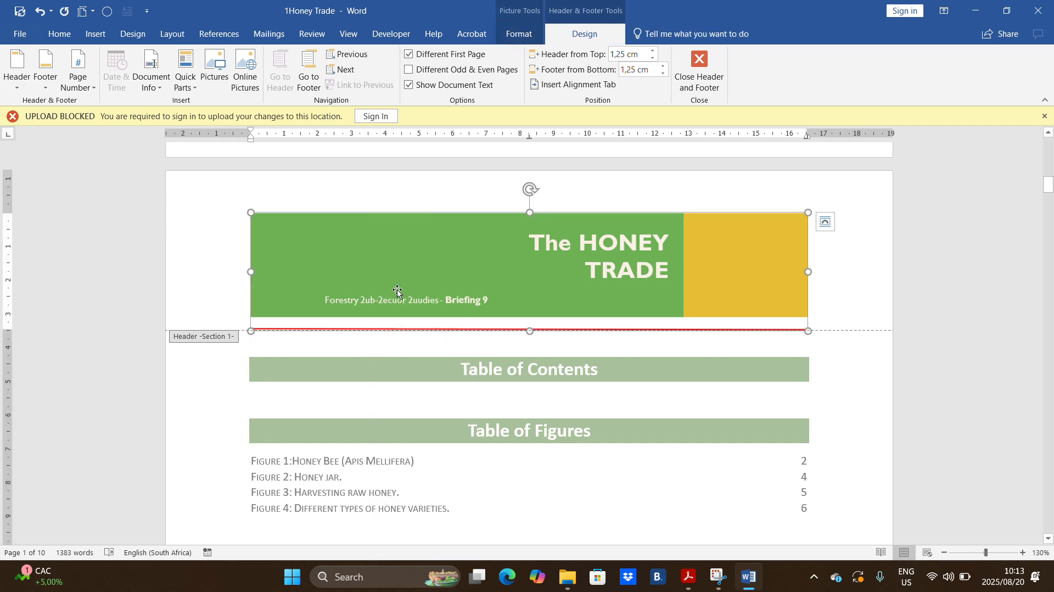
scroll(360, 297, down, 15)
click(277, 301)
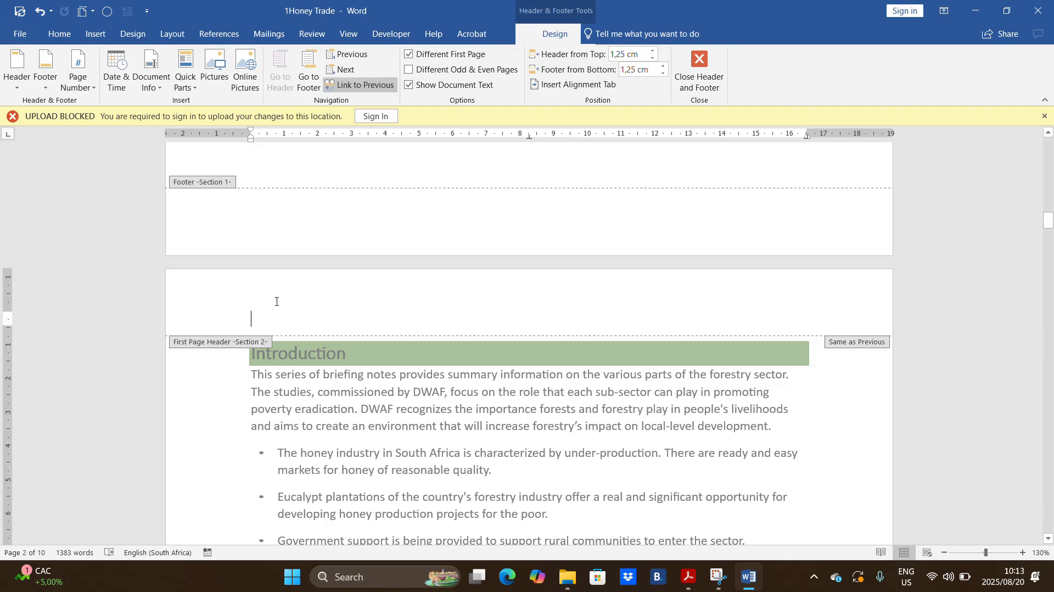
right_click(262, 323)
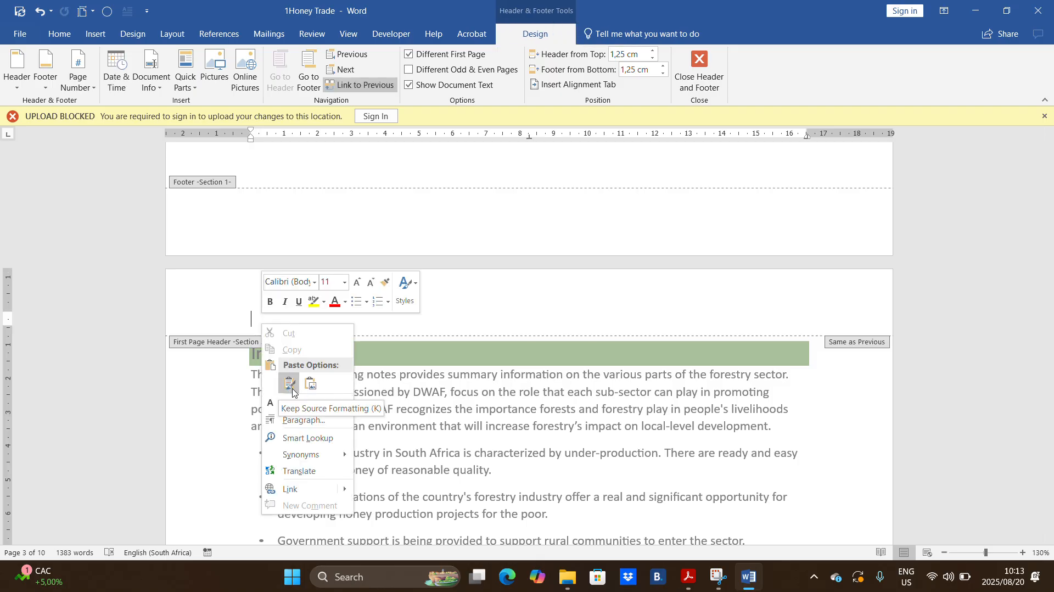
click(289, 383)
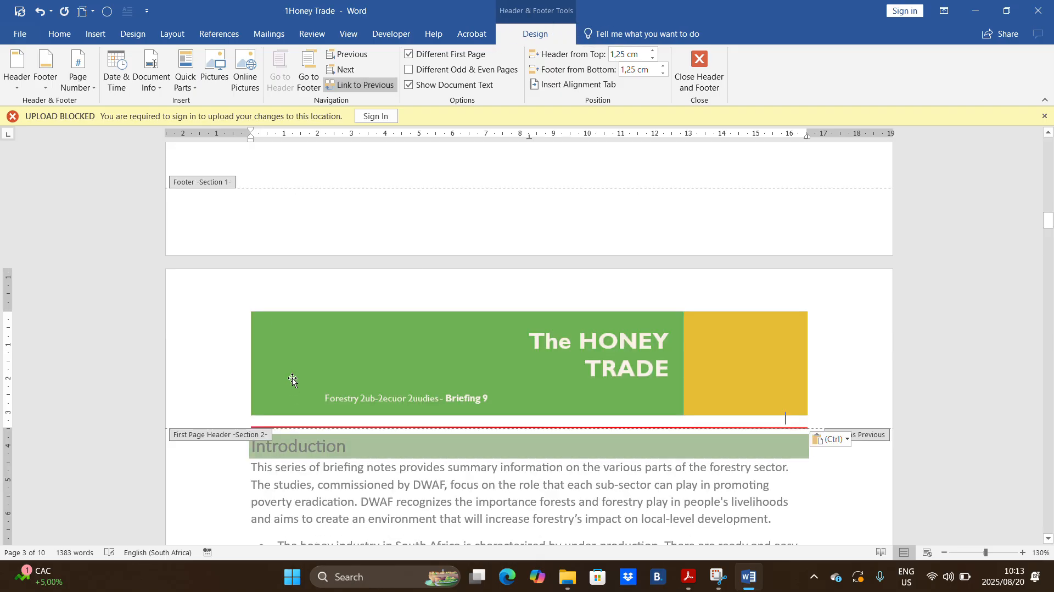
- Compare the banner in the page 2 and page 3 headers and leave header and footer editing
click(449, 29)
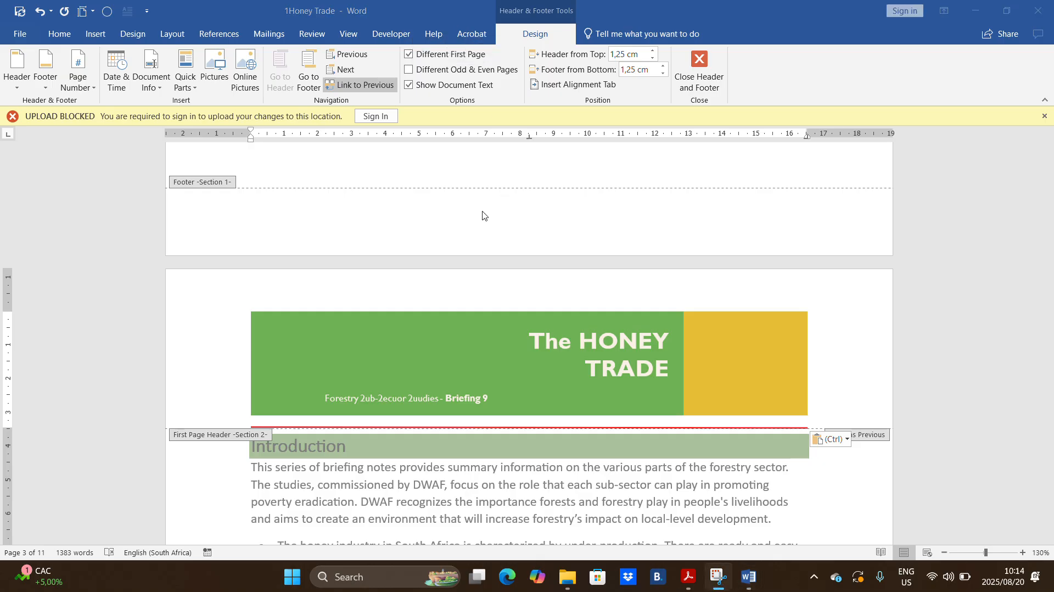
scroll(433, 259, up, 10)
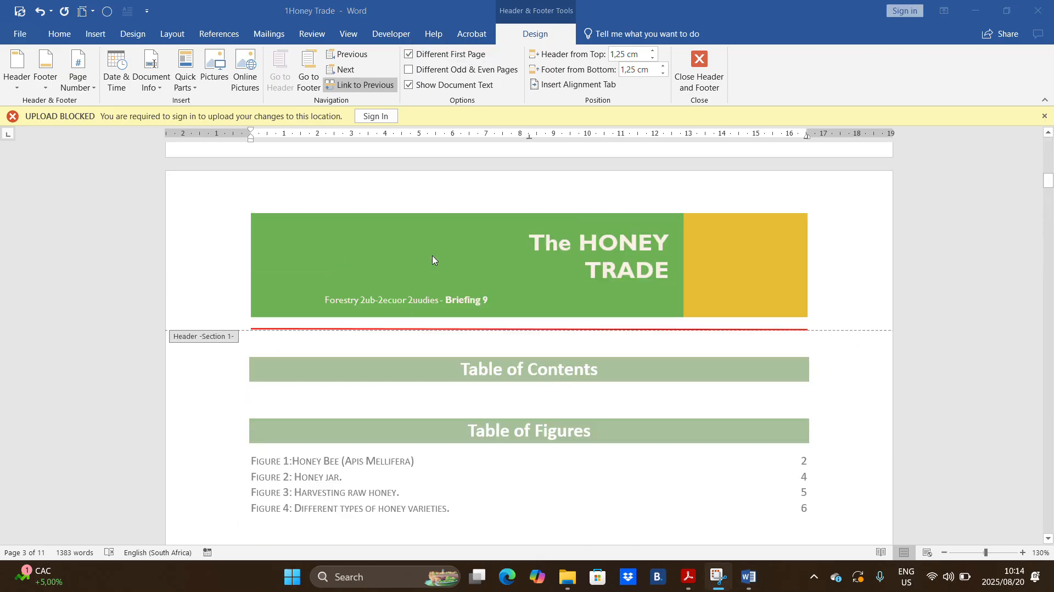
scroll(433, 260, up, 1)
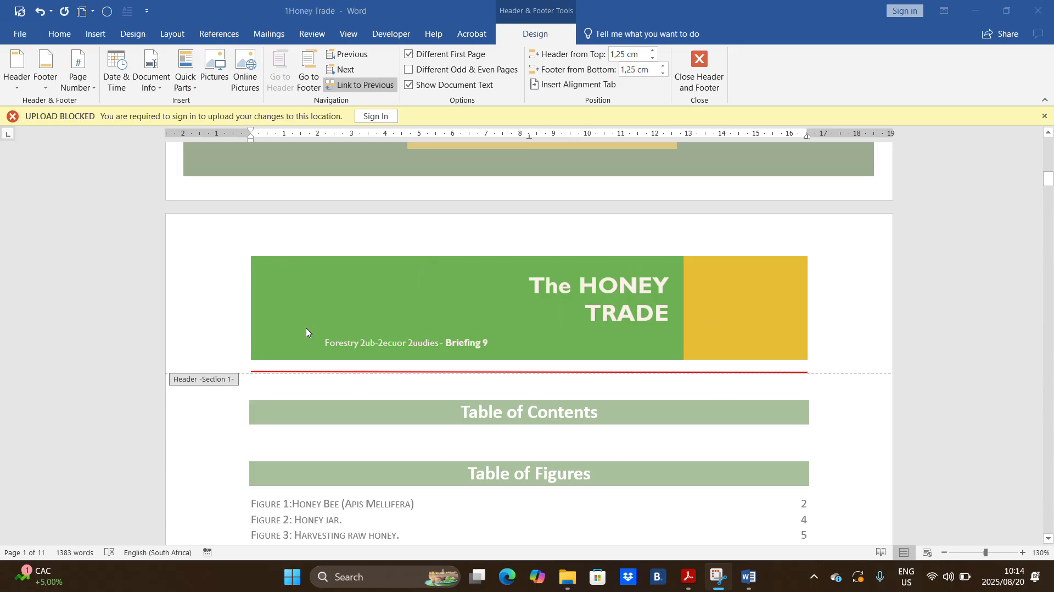
scroll(306, 332, down, 20)
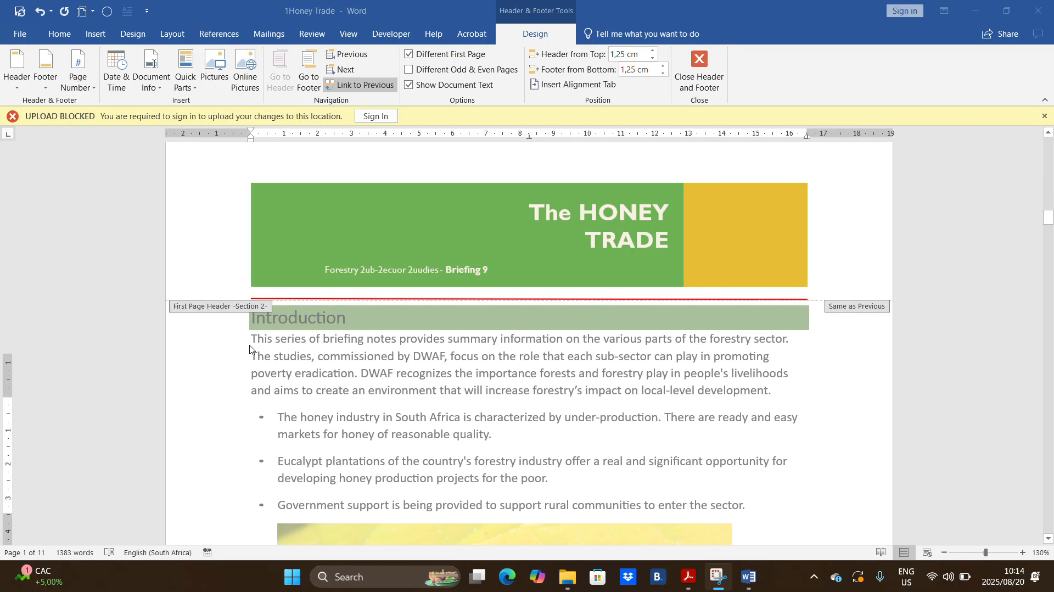
click(699, 76)
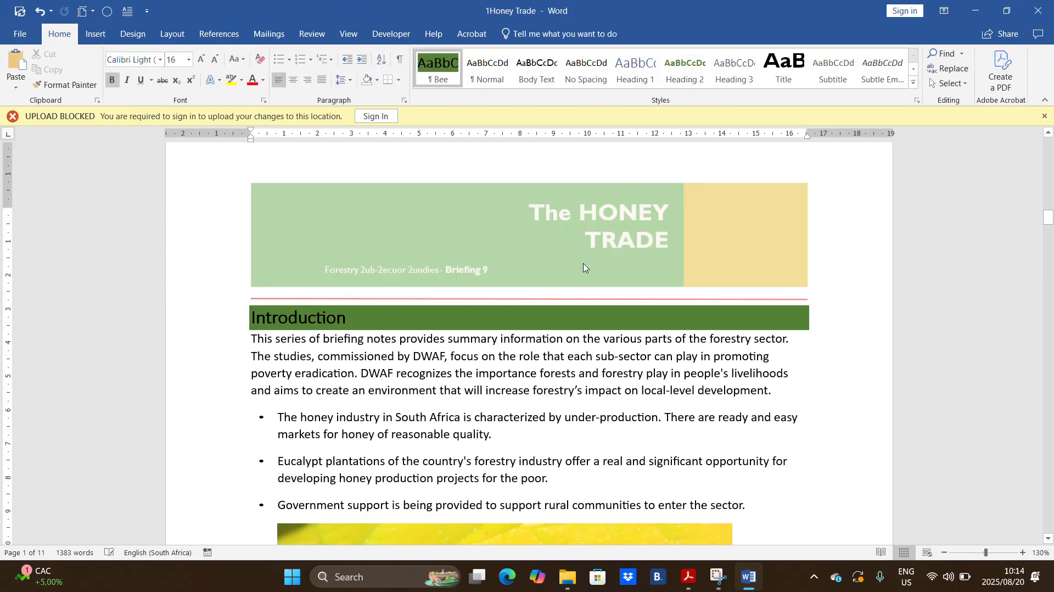
- Review the banner at the top of the pages in Word and return to the question paper PDF for question 1.3
scroll(584, 266, up, 6)
scroll(582, 255, up, 14)
scroll(592, 293, down, 9)
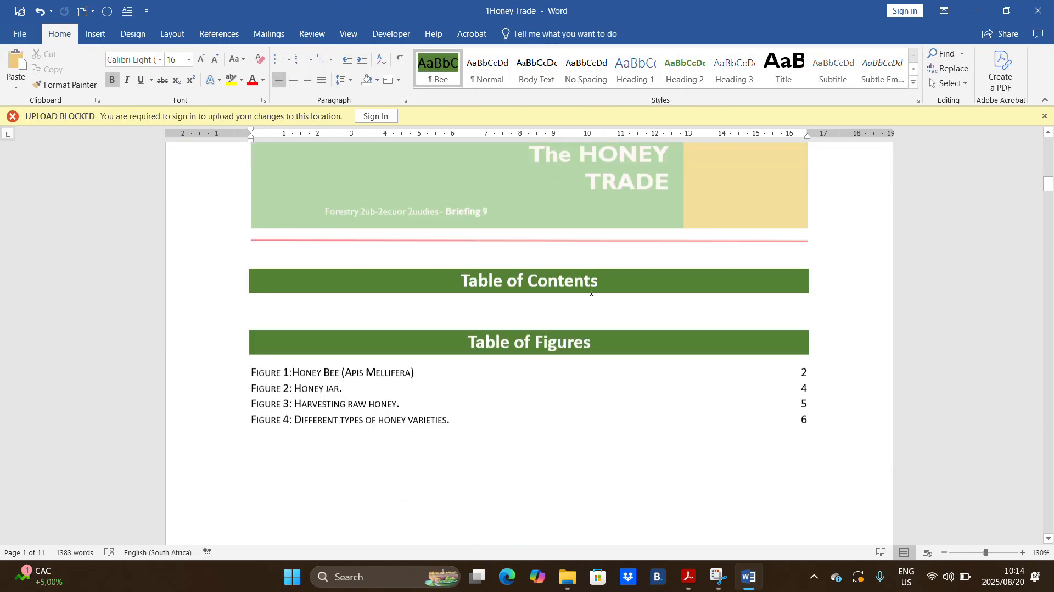
scroll(590, 289, down, 8)
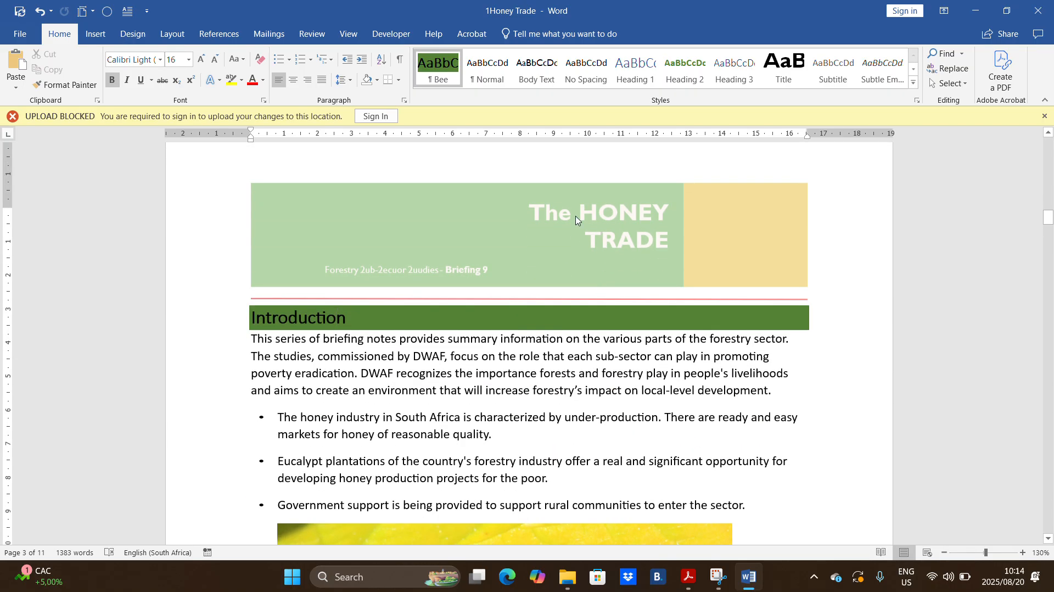
scroll(693, 423, down, 10)
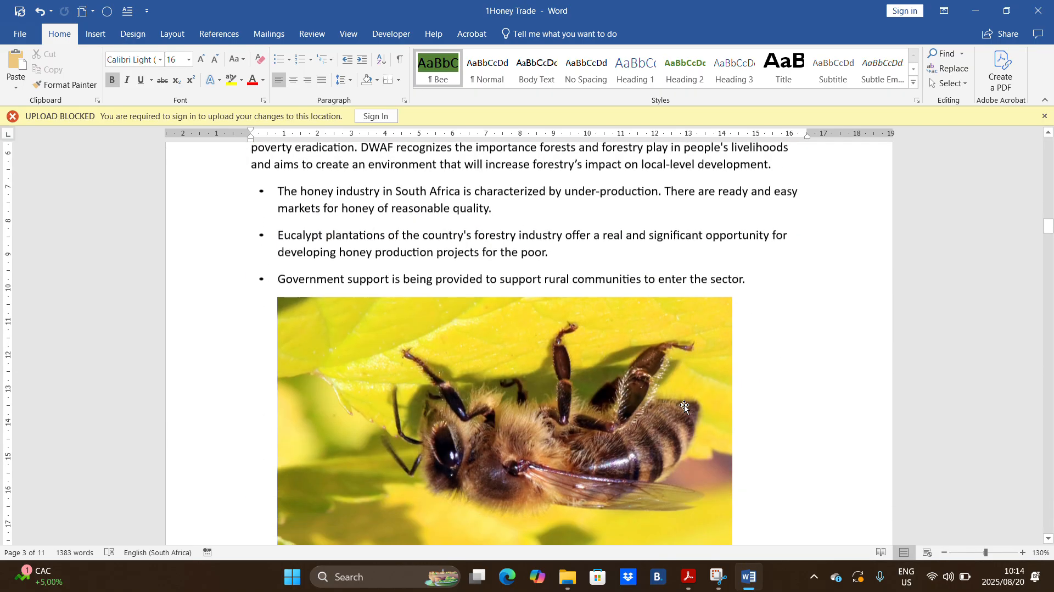
scroll(685, 406, down, 4)
scroll(686, 418, up, 18)
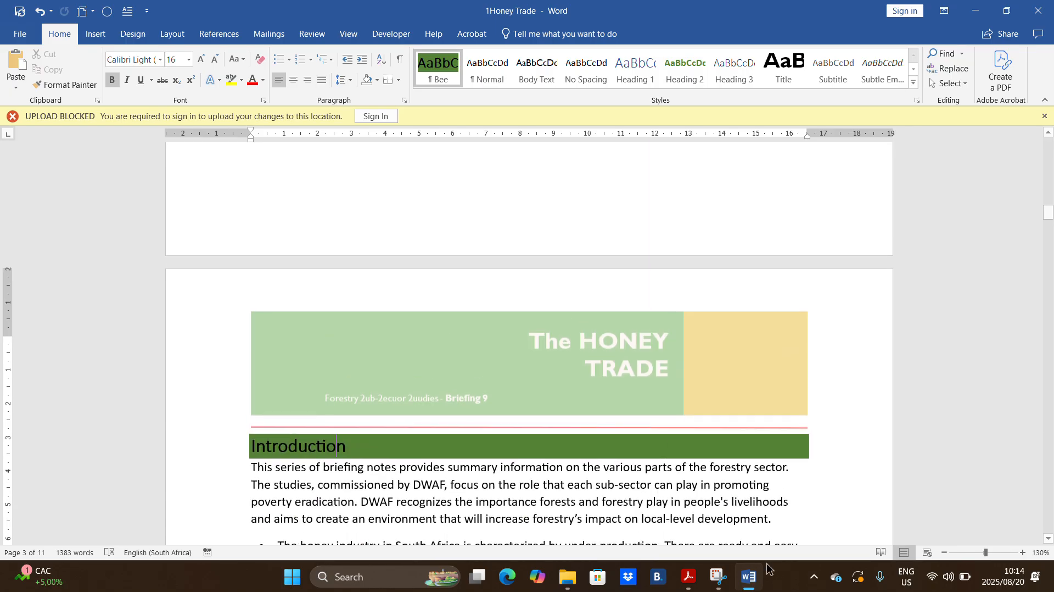
click(688, 577)
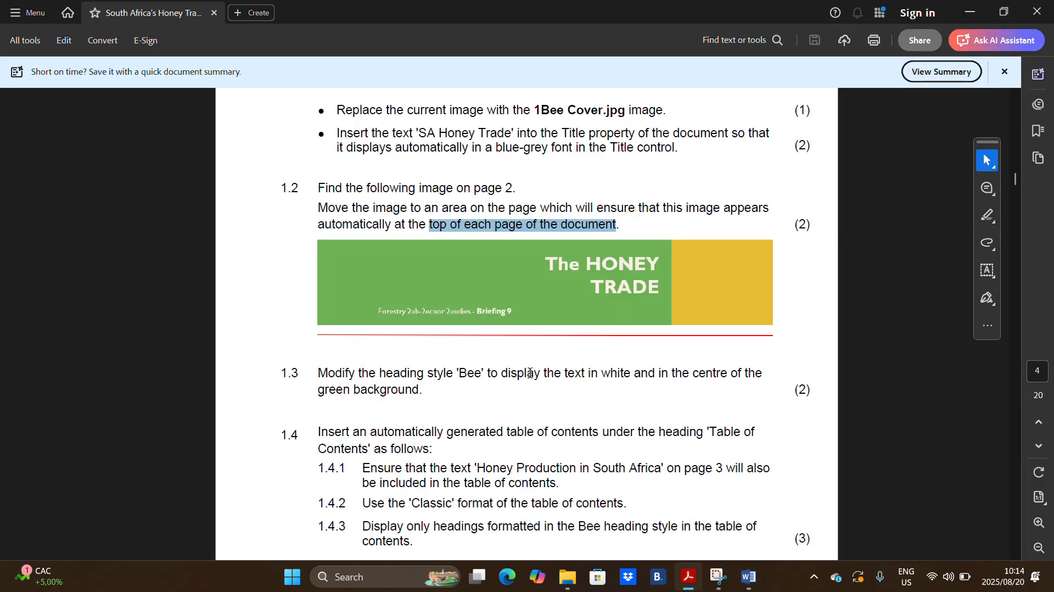
- Read question 1.3 on the Bee heading style in the question paper PDF and inspect the Introduction heading on page 3 in Word
scroll(404, 296, down, 2)
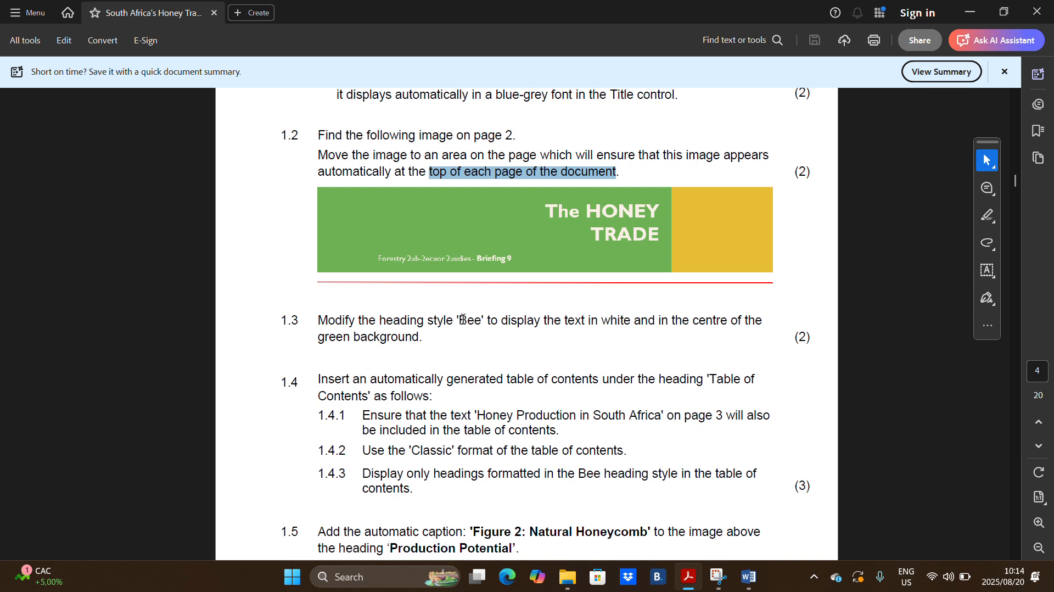
drag(459, 320, 481, 320)
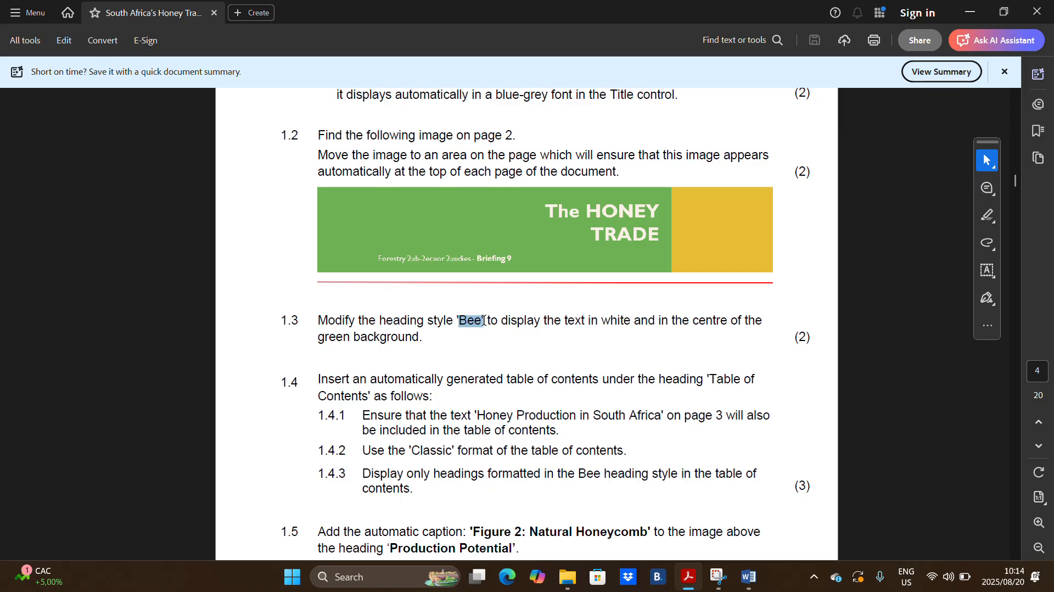
click(748, 576)
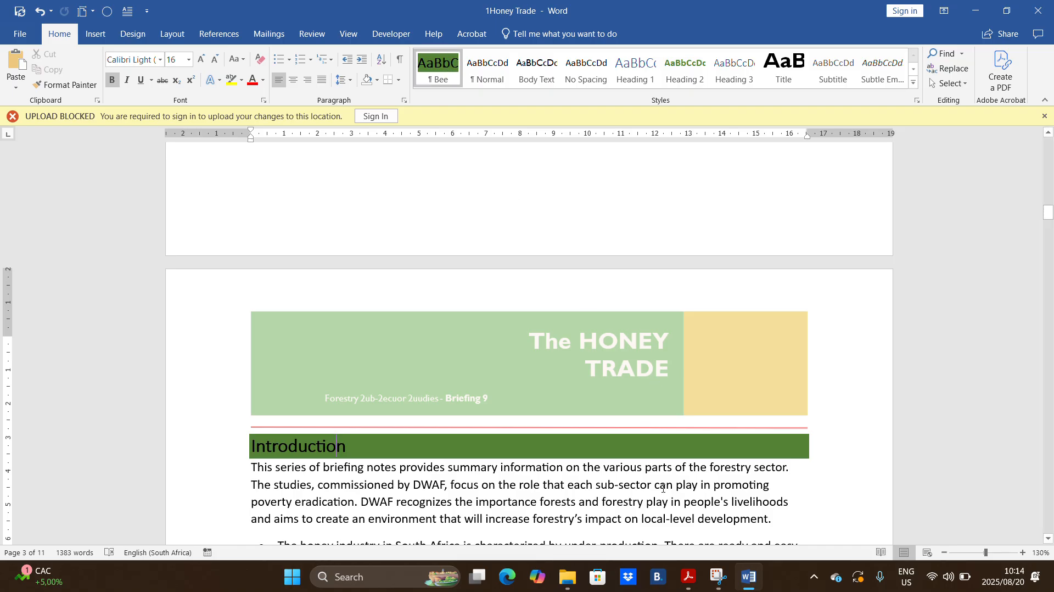
click(689, 576)
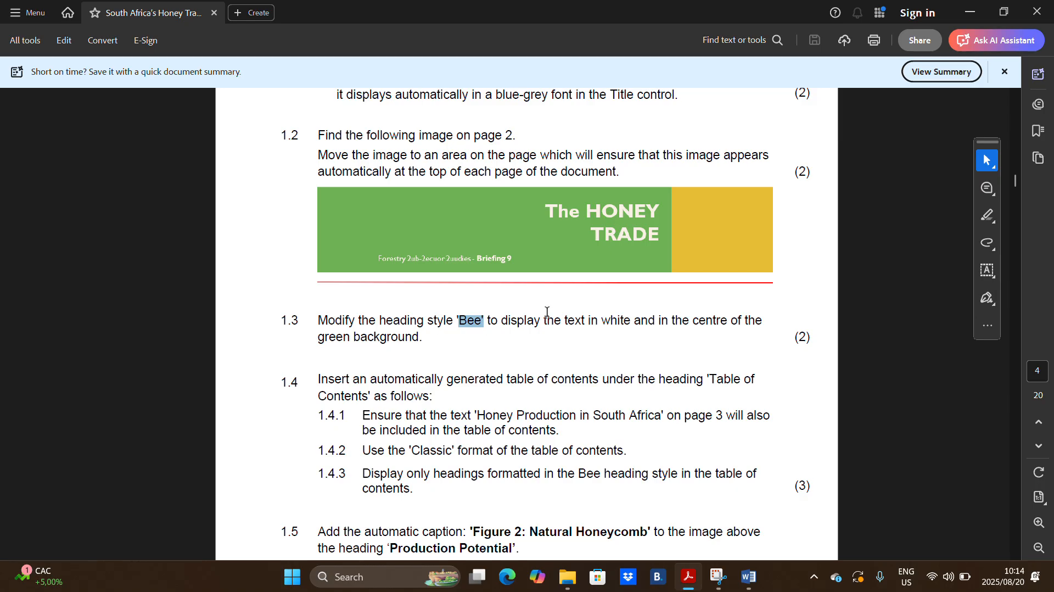
drag(568, 319, 631, 323)
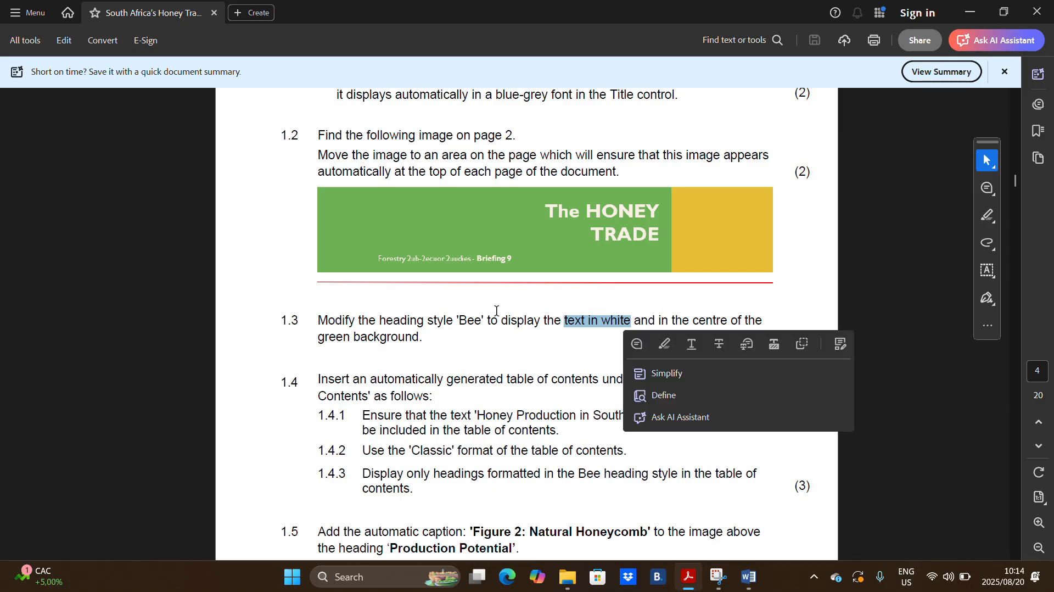
click(749, 576)
scroll(616, 386, down, 3)
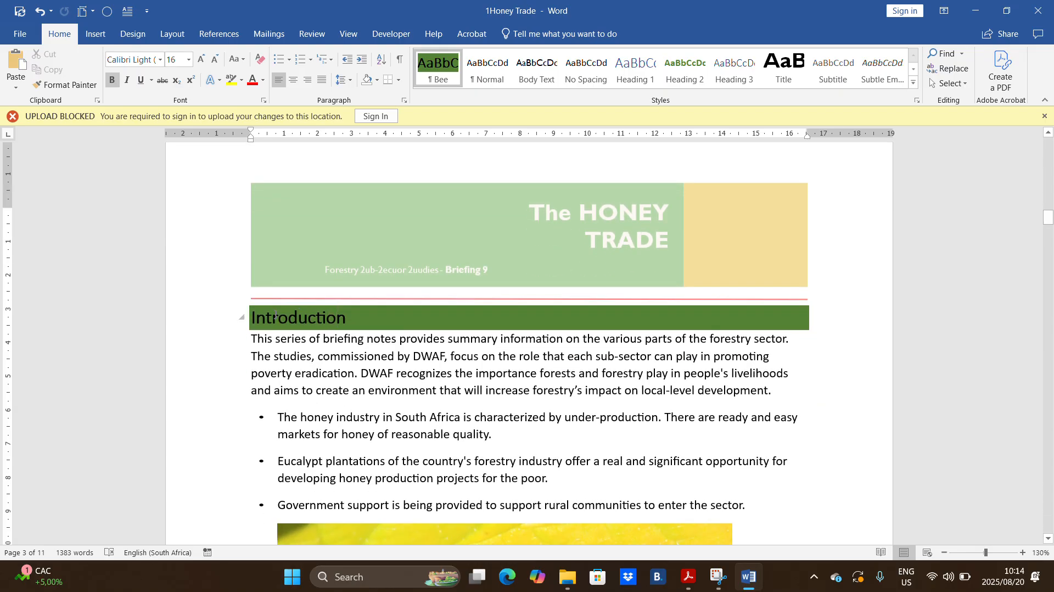
drag(354, 318, 250, 319)
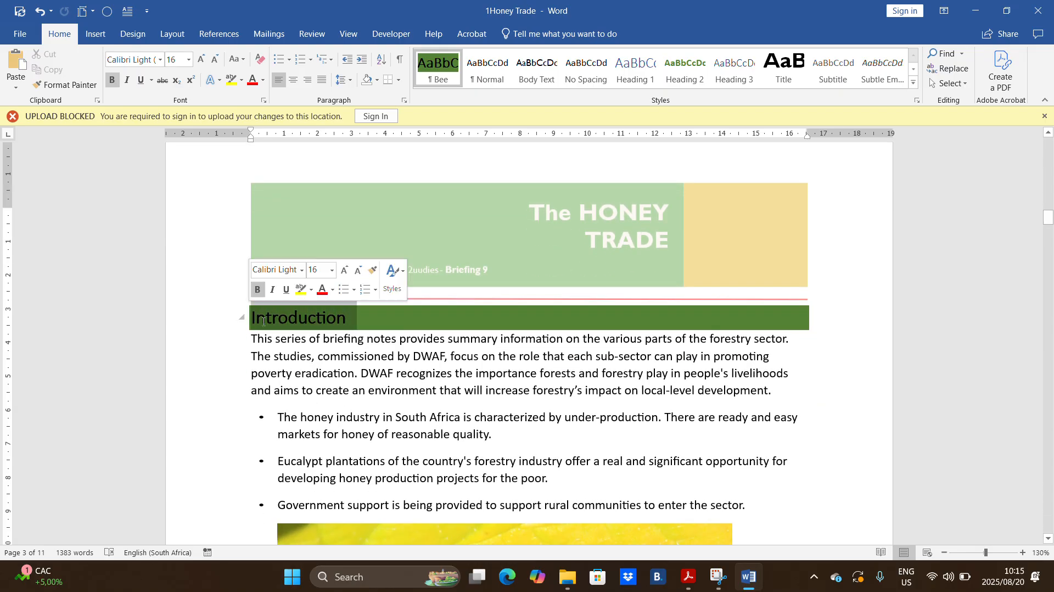
click(358, 356)
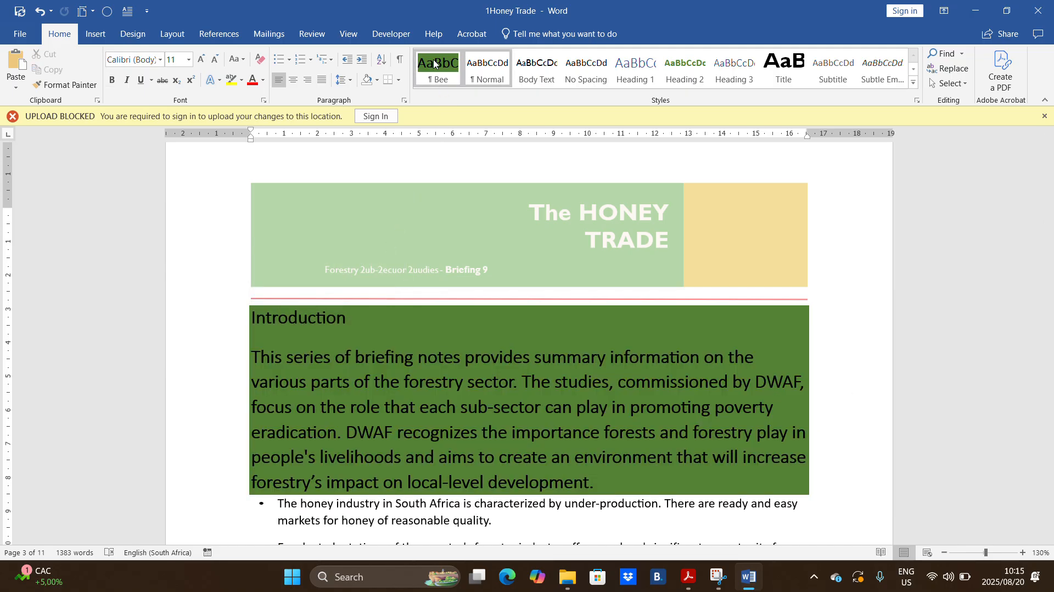
- Modify the Bee style to use the font colour White, Background 1 and centred alignment
right_click(434, 64)
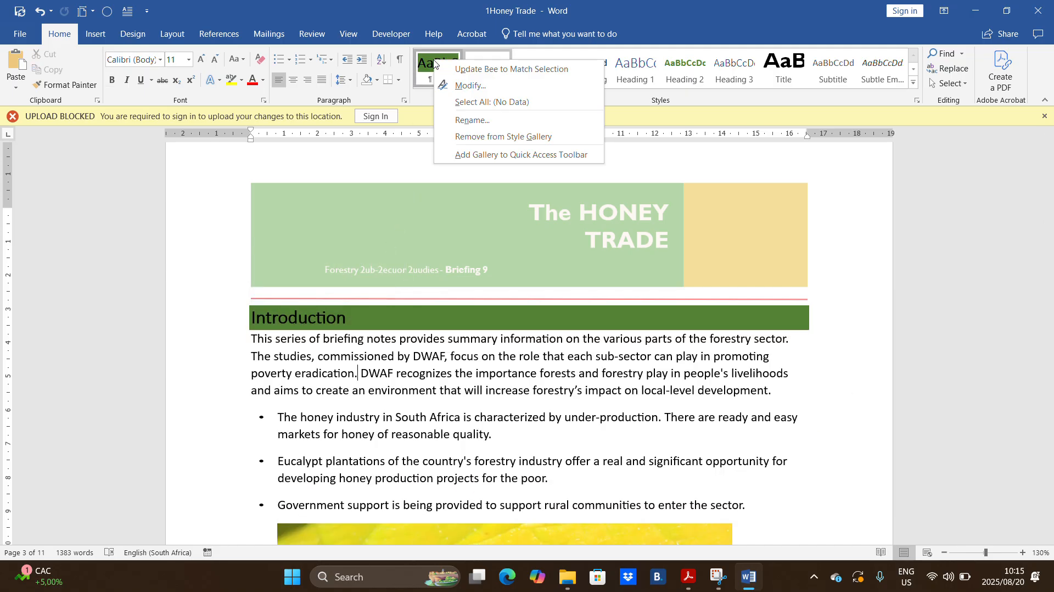
click(461, 87)
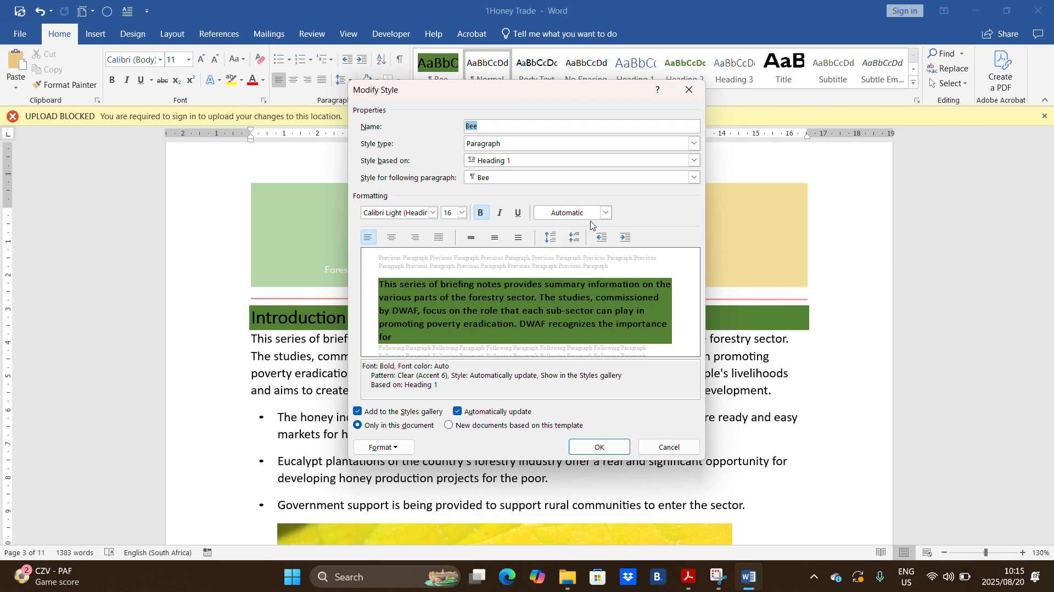
click(606, 213)
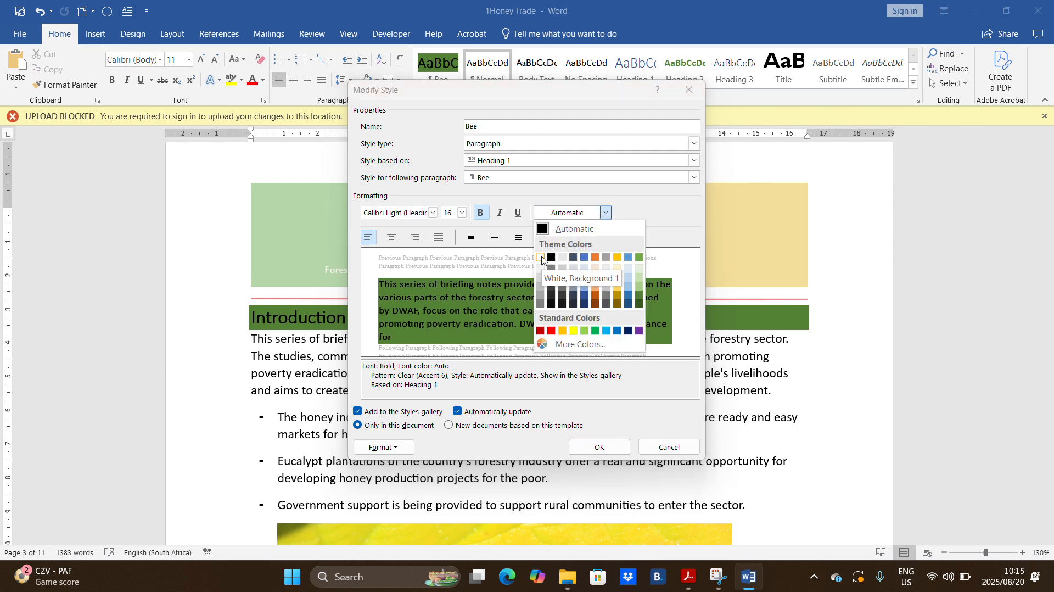
click(540, 257)
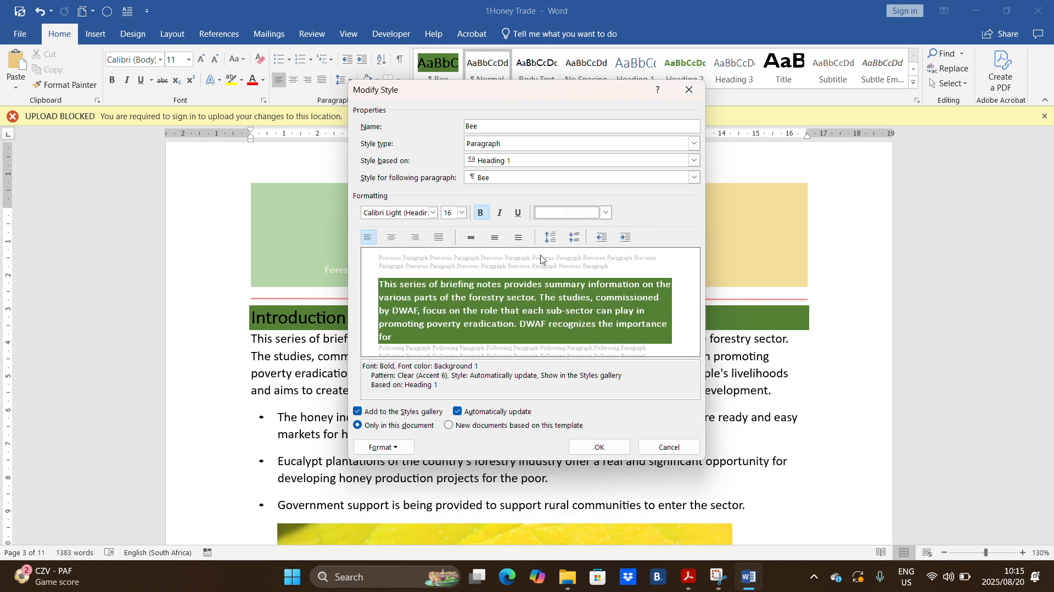
click(392, 237)
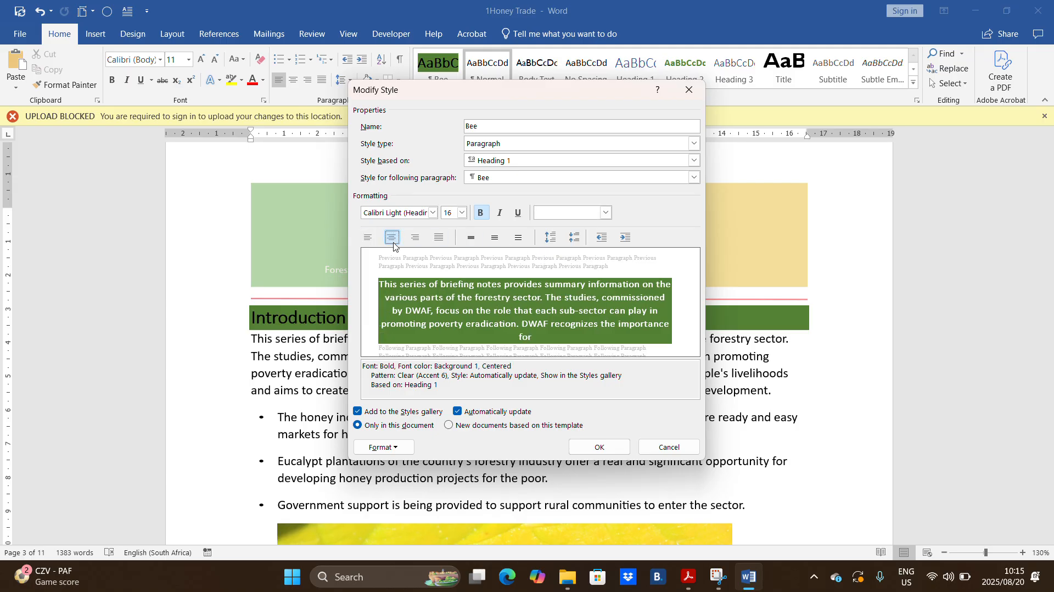
click(597, 447)
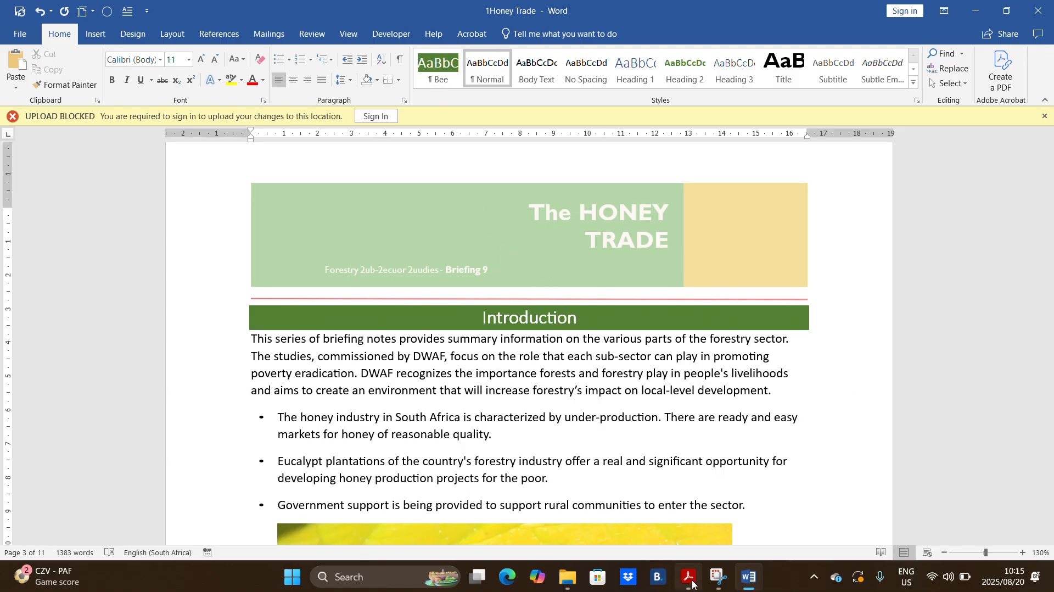
- Read questions 1.4 and 1.4.1 in the question paper PDF, checking the Table of Contents heading on page 2 in Word
key(alt+Tab)
scroll(463, 304, down, 3)
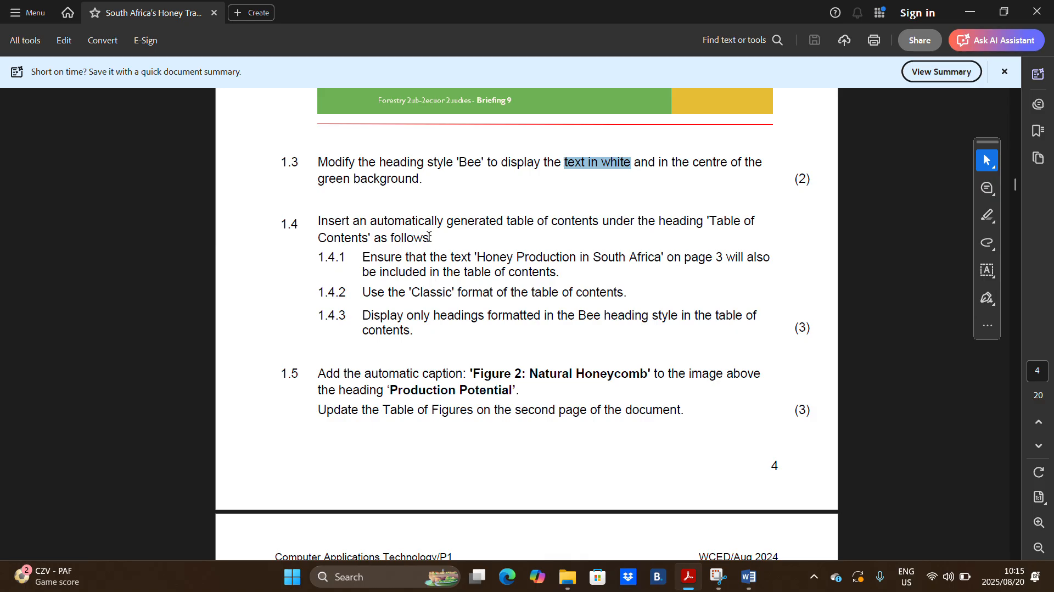
click(748, 577)
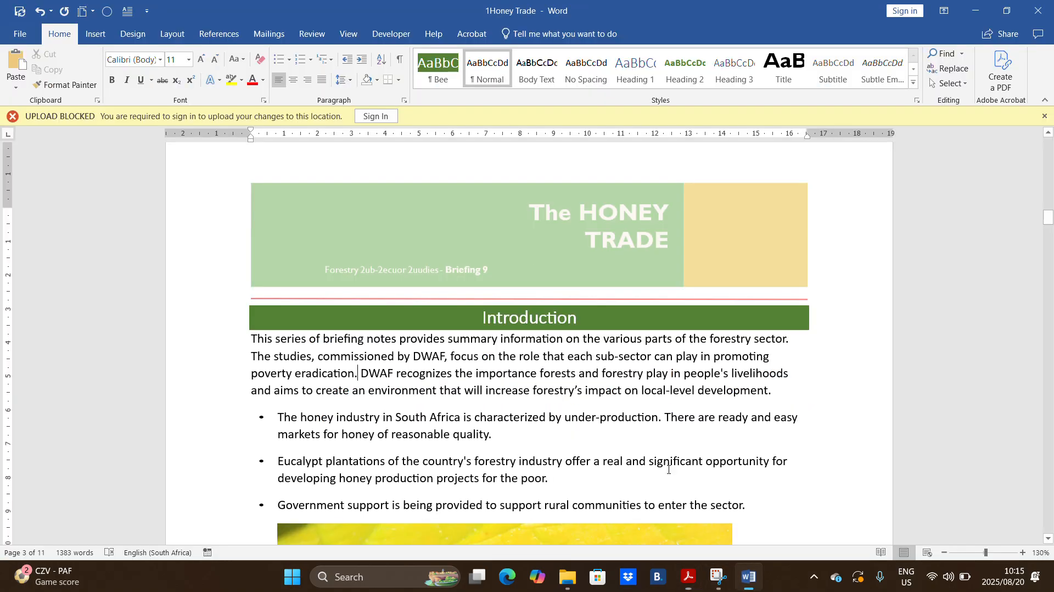
scroll(600, 383, up, 3)
scroll(601, 383, up, 9)
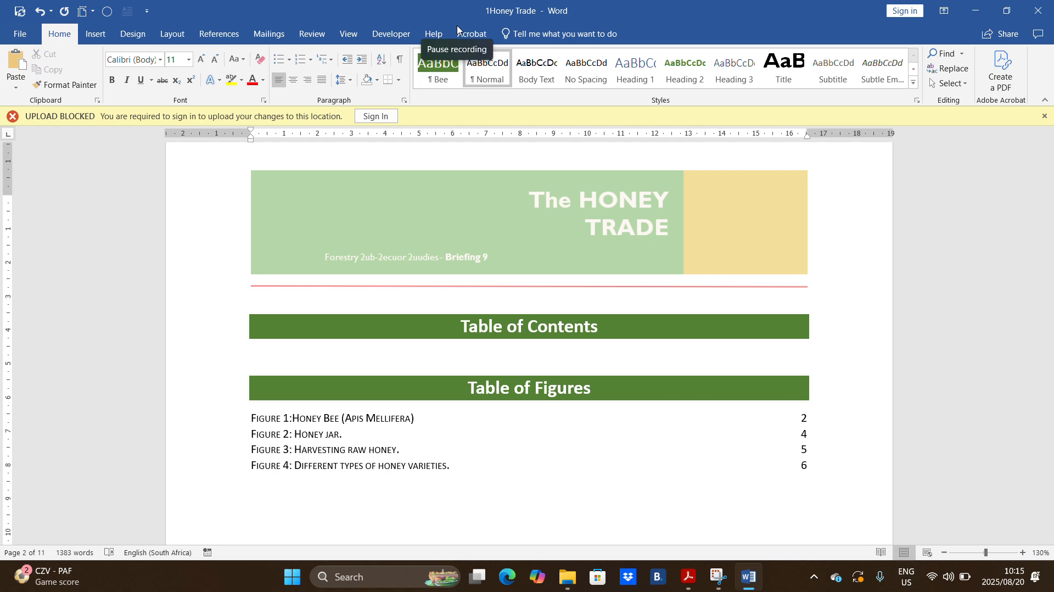
click(689, 576)
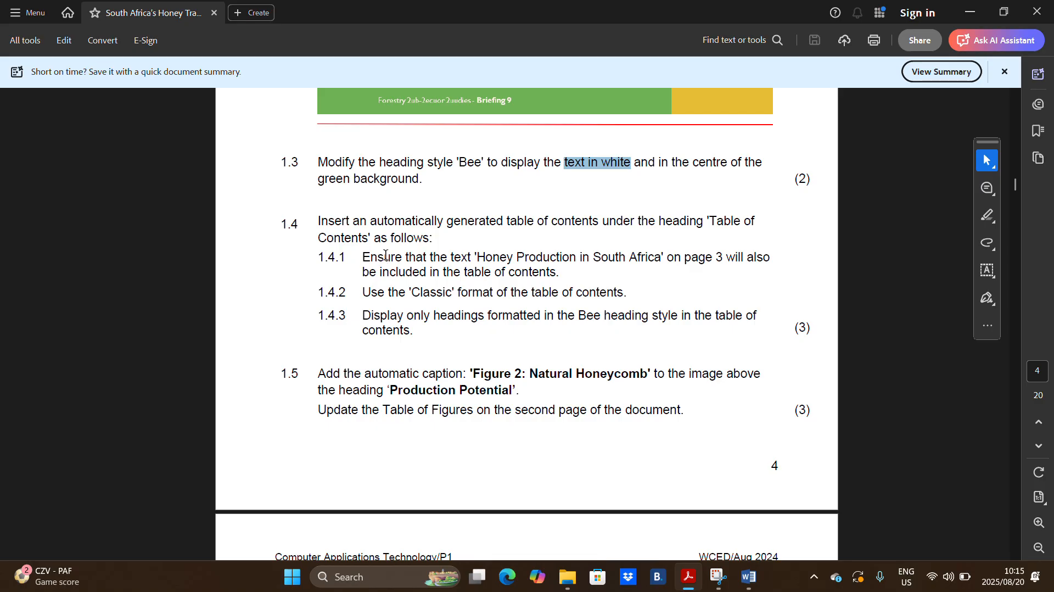
drag(477, 259, 541, 274)
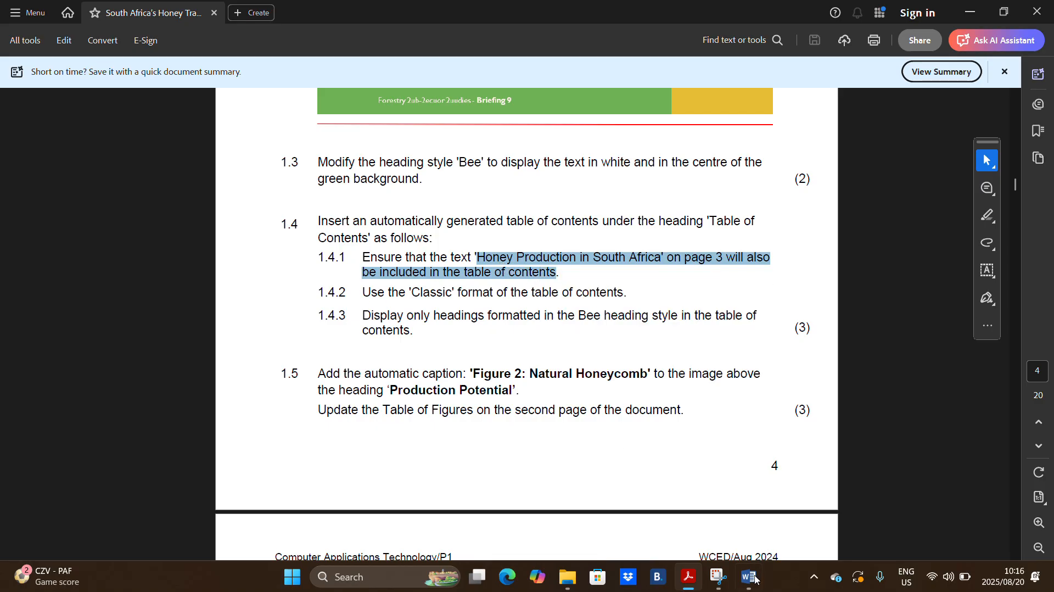
- Switch to Word and apply the Bee style to the heading 'Honey Production in South Africa' on page 3
click(750, 577)
scroll(542, 360, down, 20)
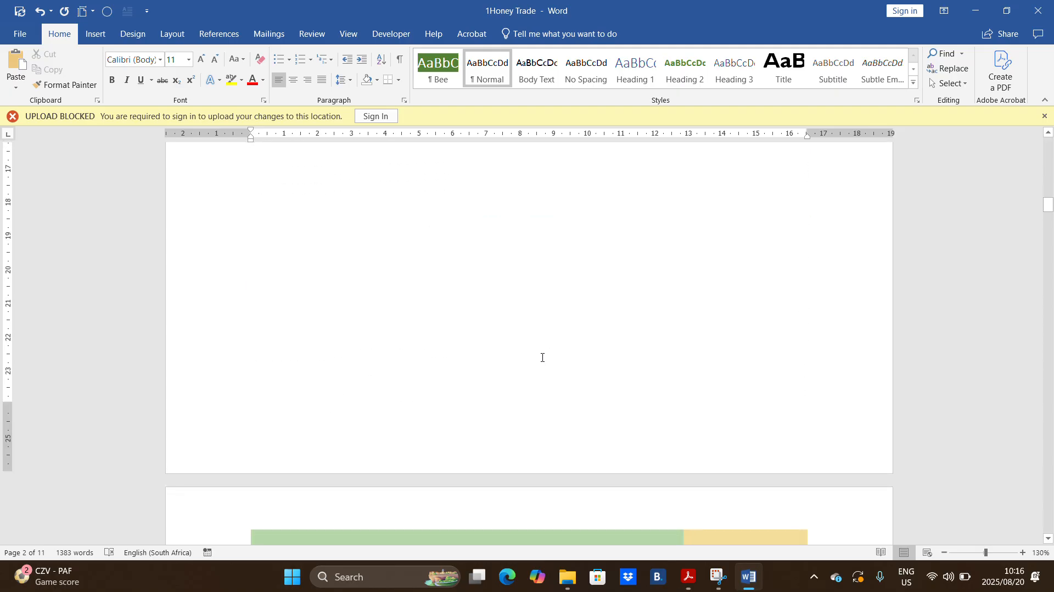
scroll(542, 357, down, 20)
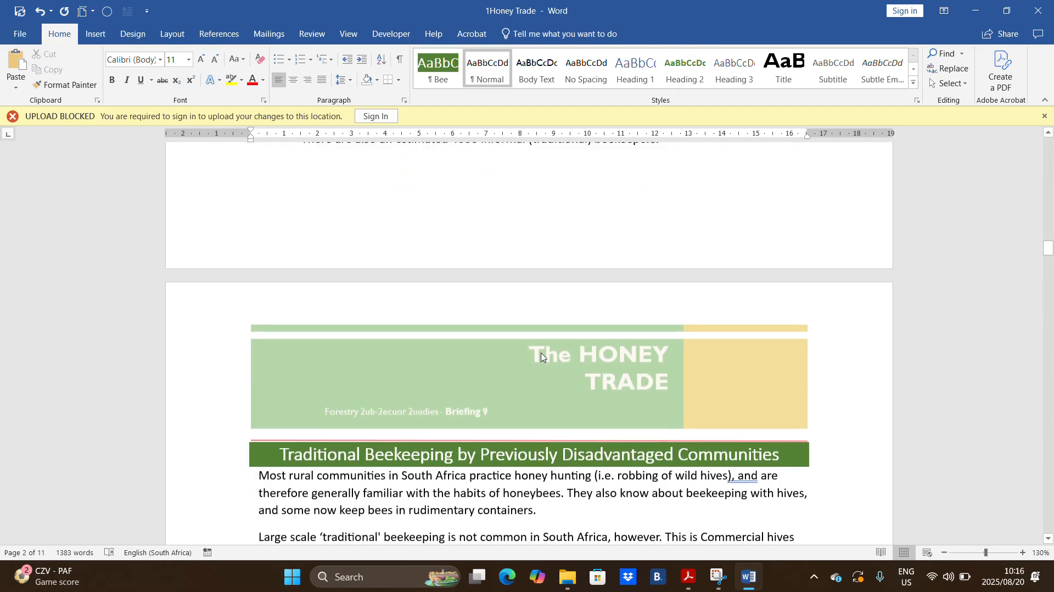
scroll(535, 347, down, 20)
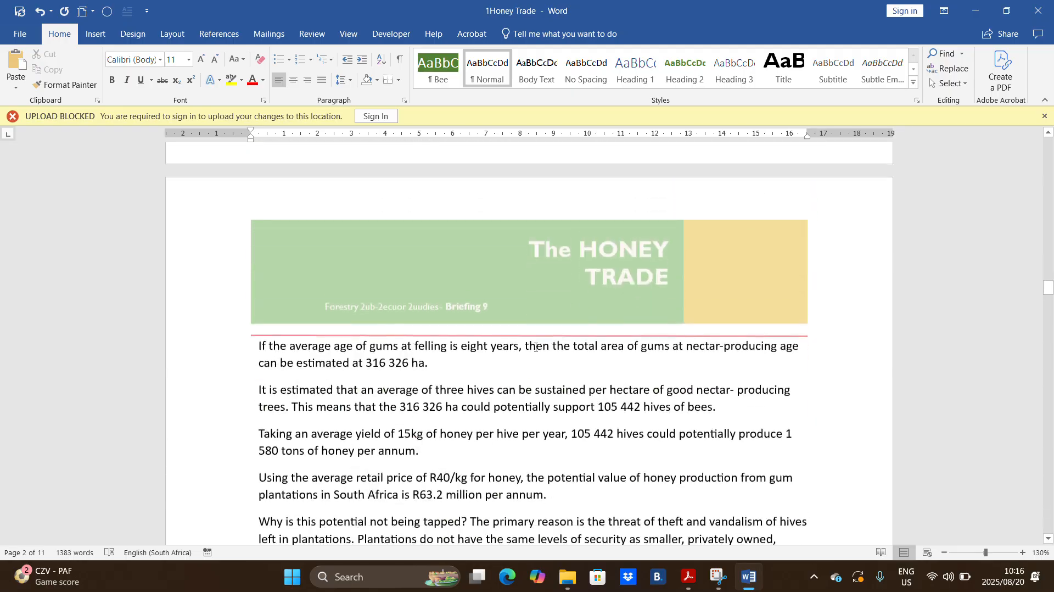
scroll(536, 348, up, 20)
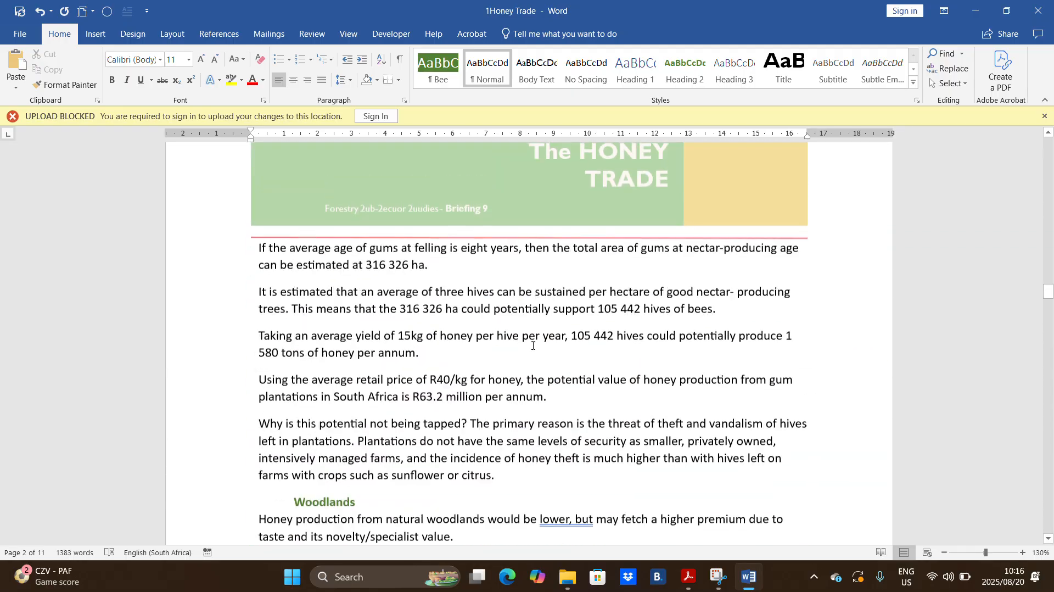
scroll(534, 346, up, 10)
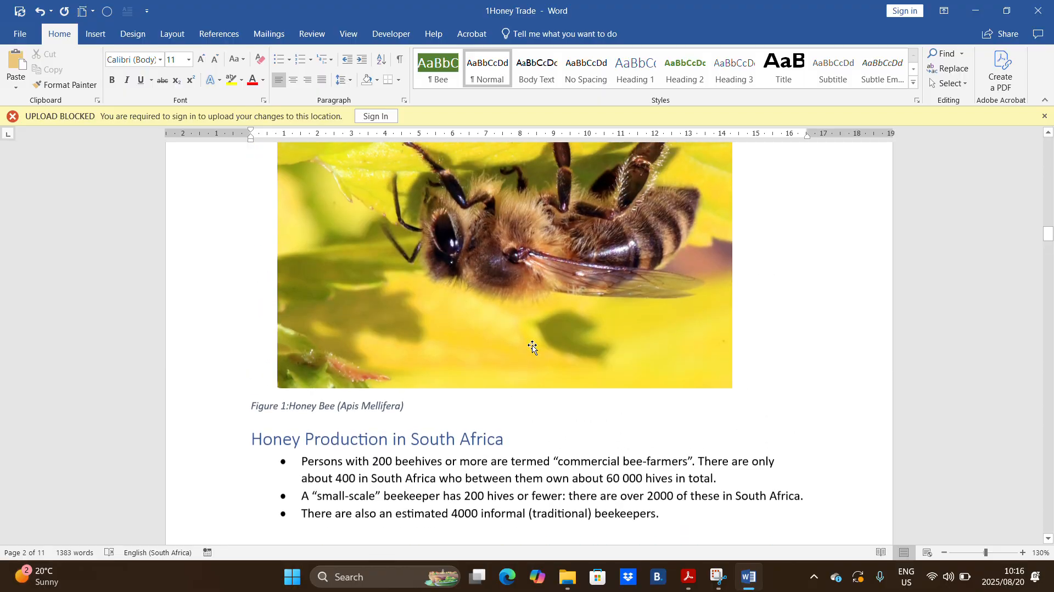
click(482, 321)
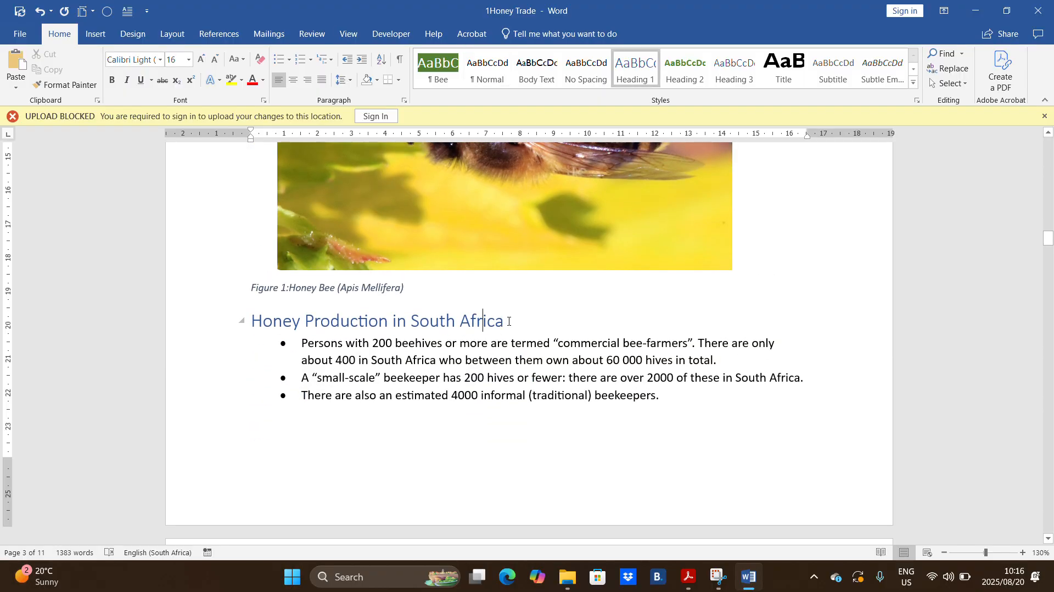
drag(505, 321, 243, 321)
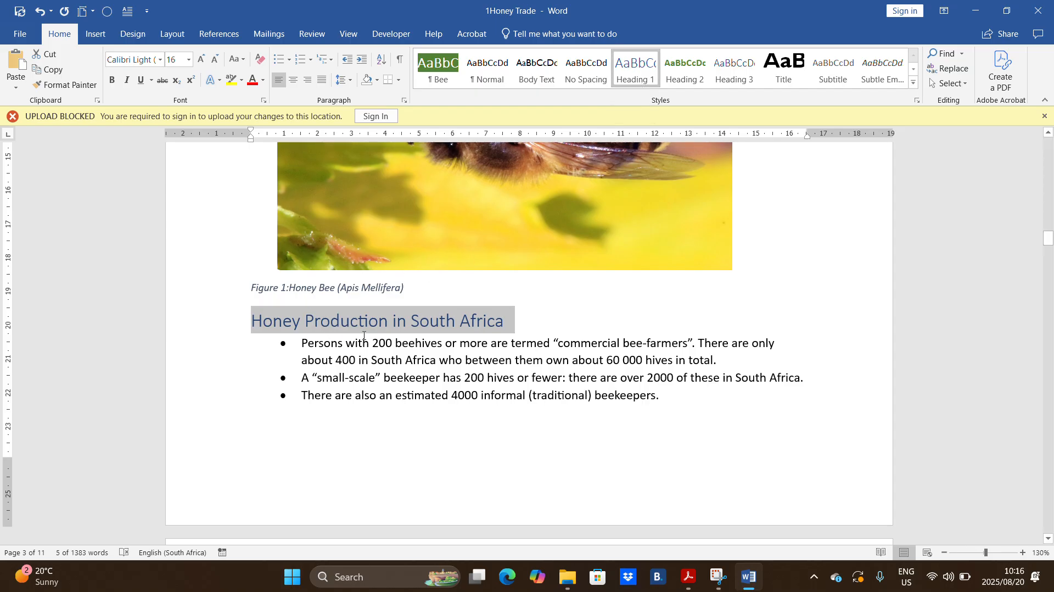
click(433, 76)
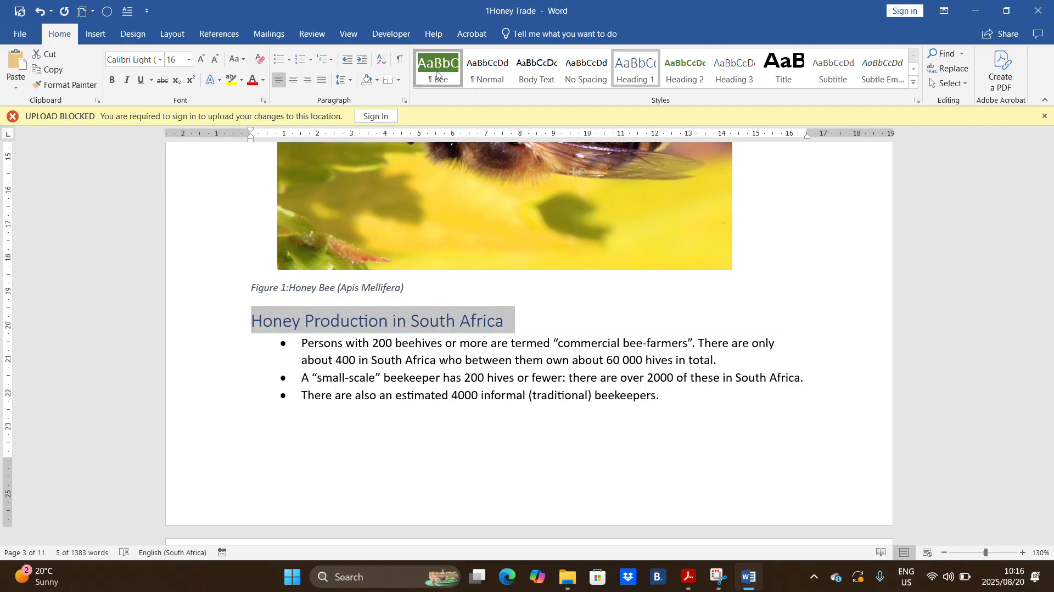
- Place the cursor on the empty line below the Table of Contents heading on page 2
scroll(420, 298, up, 3)
scroll(420, 298, up, 20)
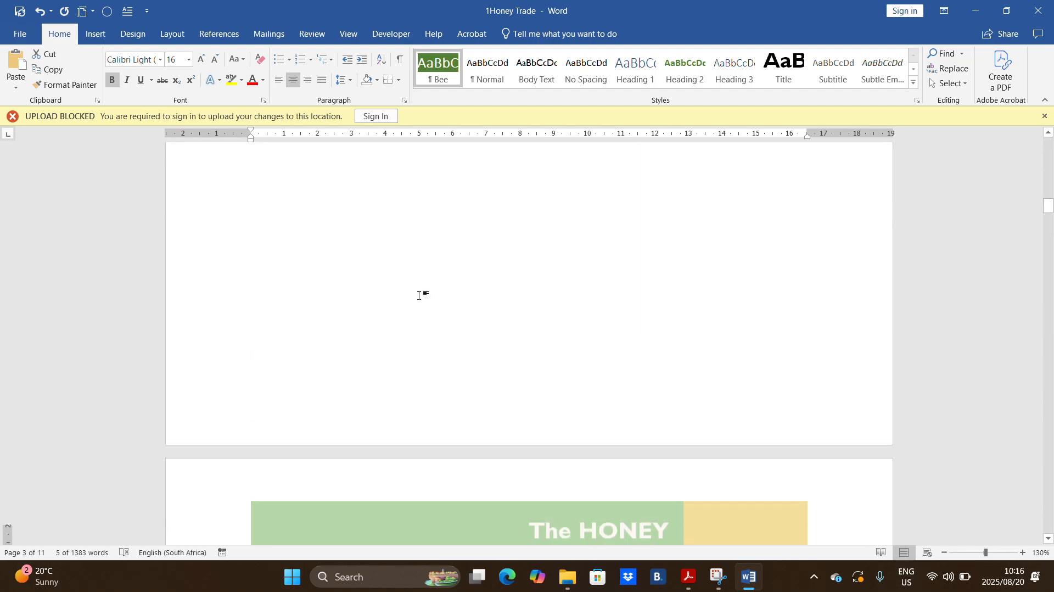
scroll(420, 299, up, 1)
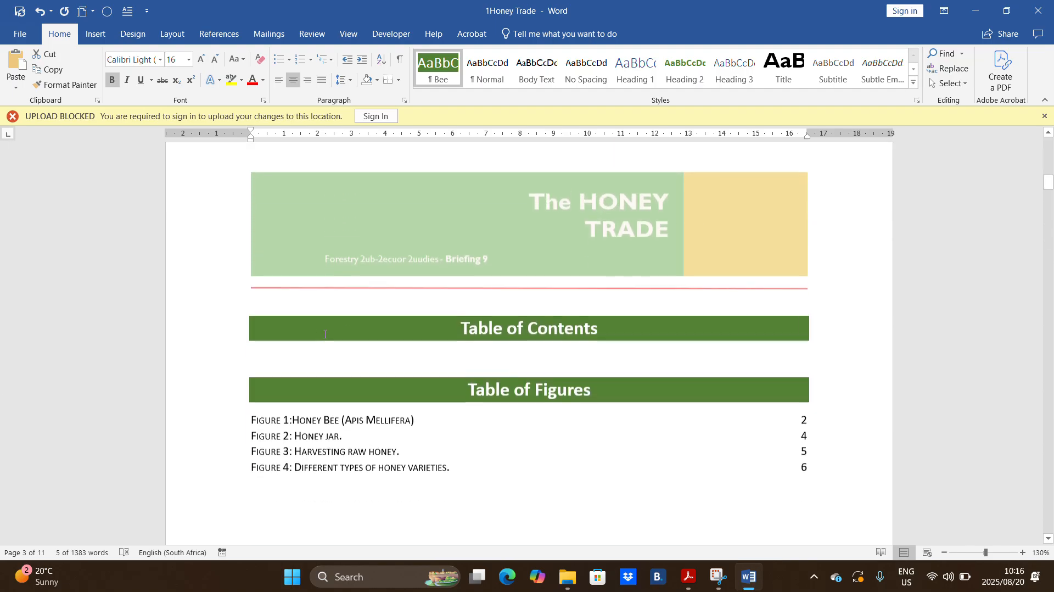
click(278, 358)
- Read the table of contents requirements in questions 1.4.2 and 1.4.3 in the question paper PDF and return to Word
click(688, 577)
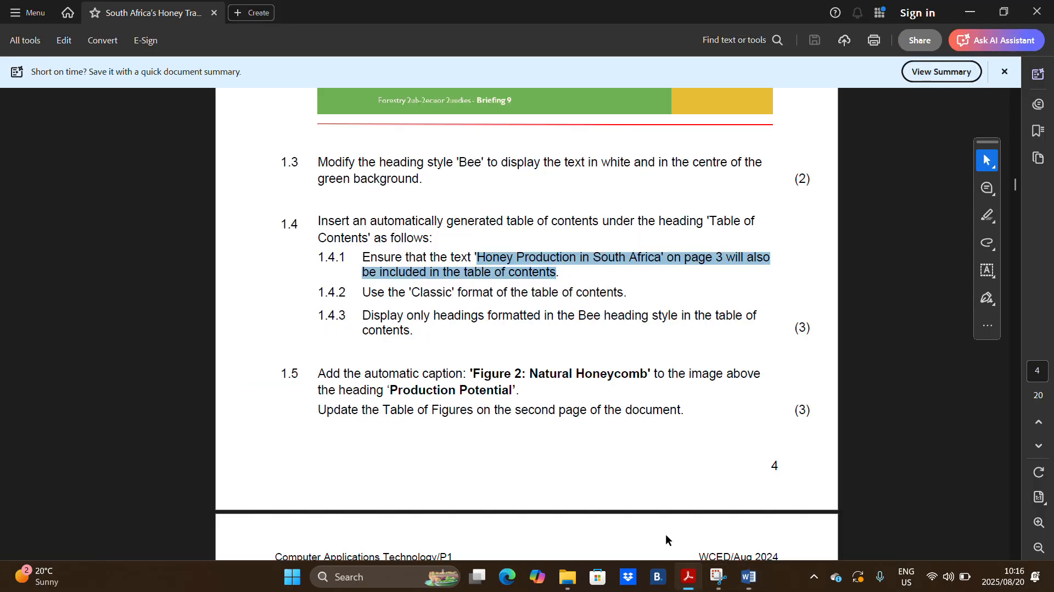
click(450, 268)
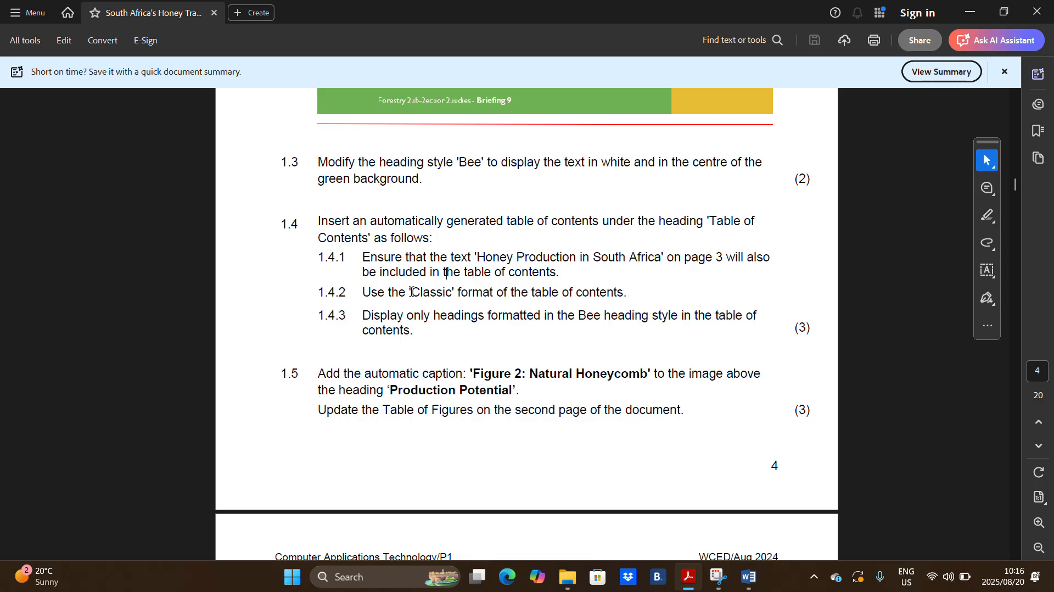
drag(412, 291, 627, 294)
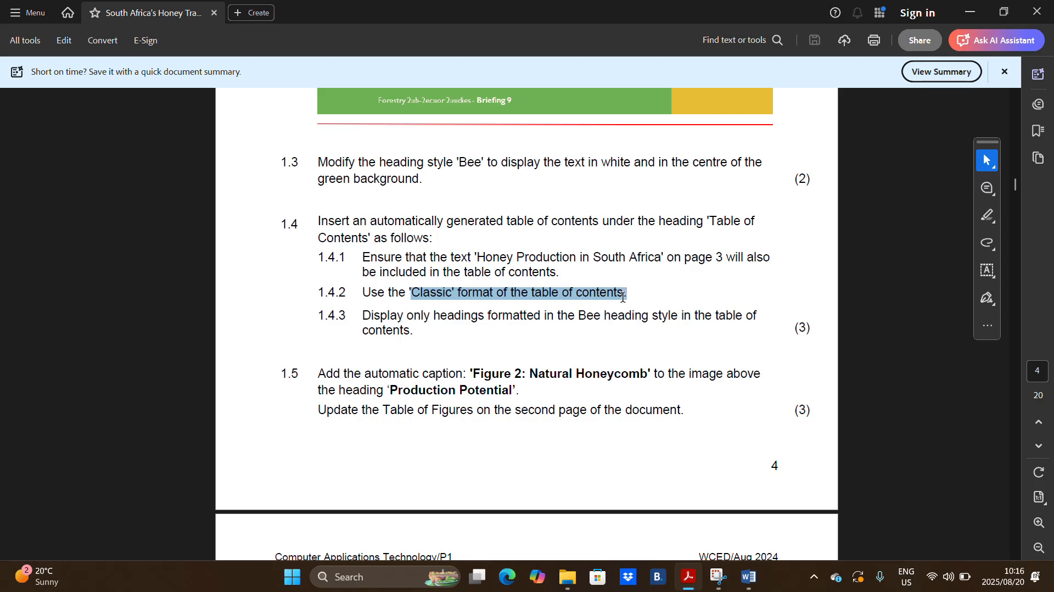
click(466, 322)
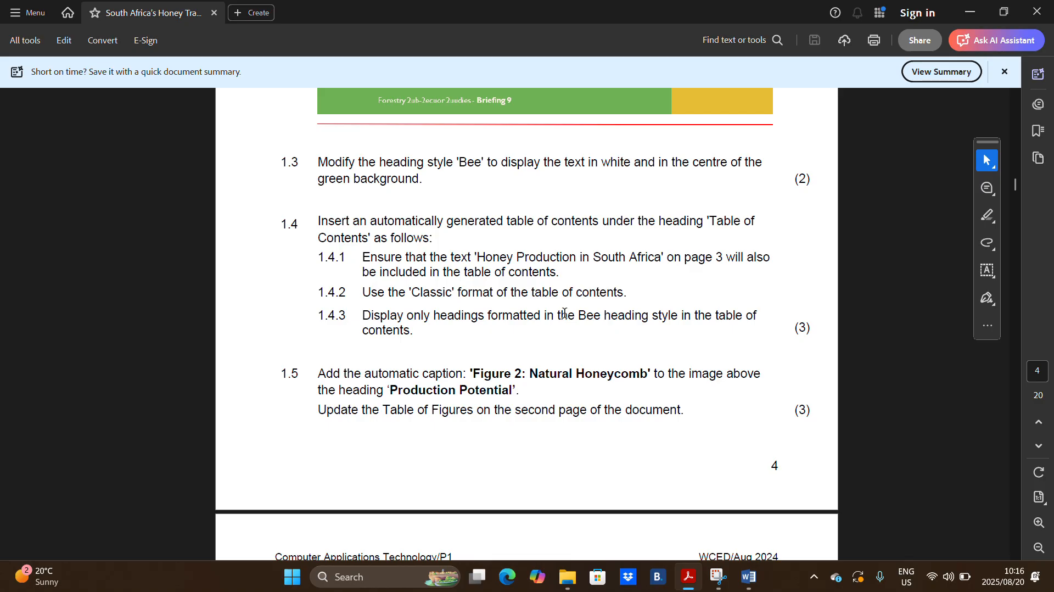
drag(545, 313, 435, 348)
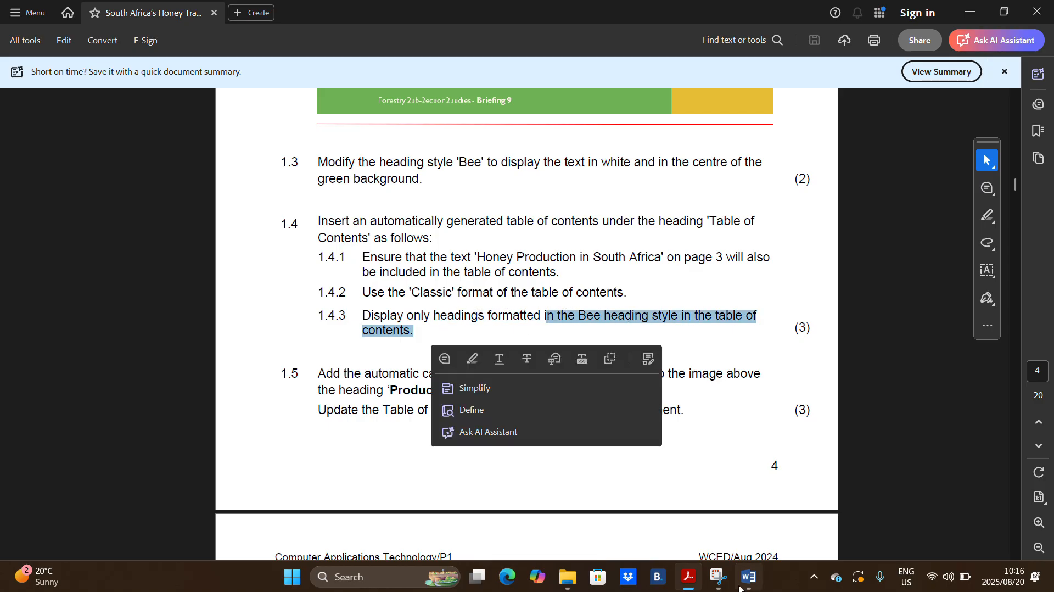
click(747, 576)
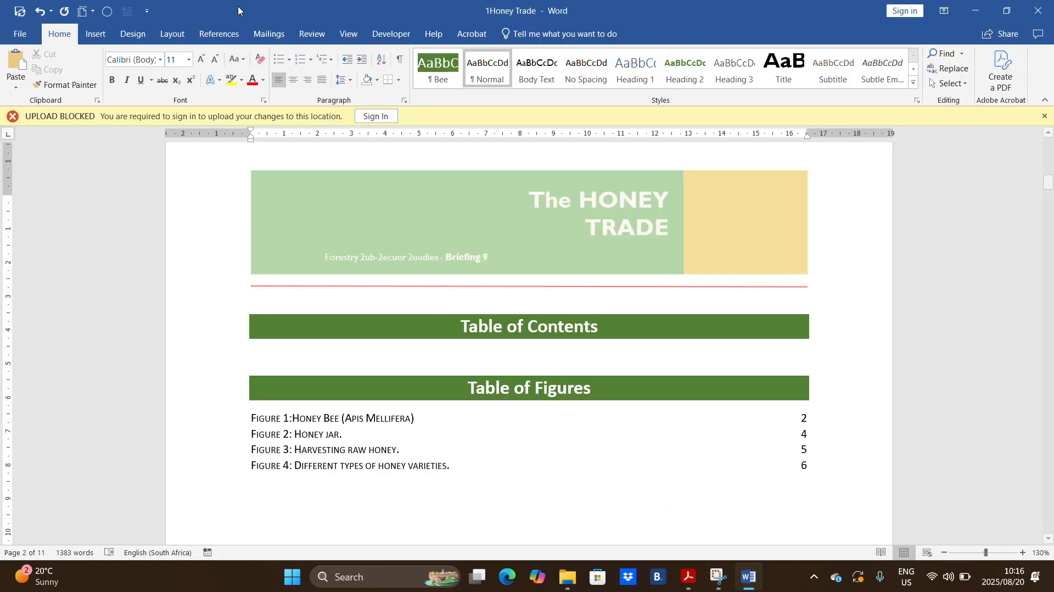
- Insert a custom table of contents below the Table of Contents heading, using the Classic format and showing 1 level
click(218, 36)
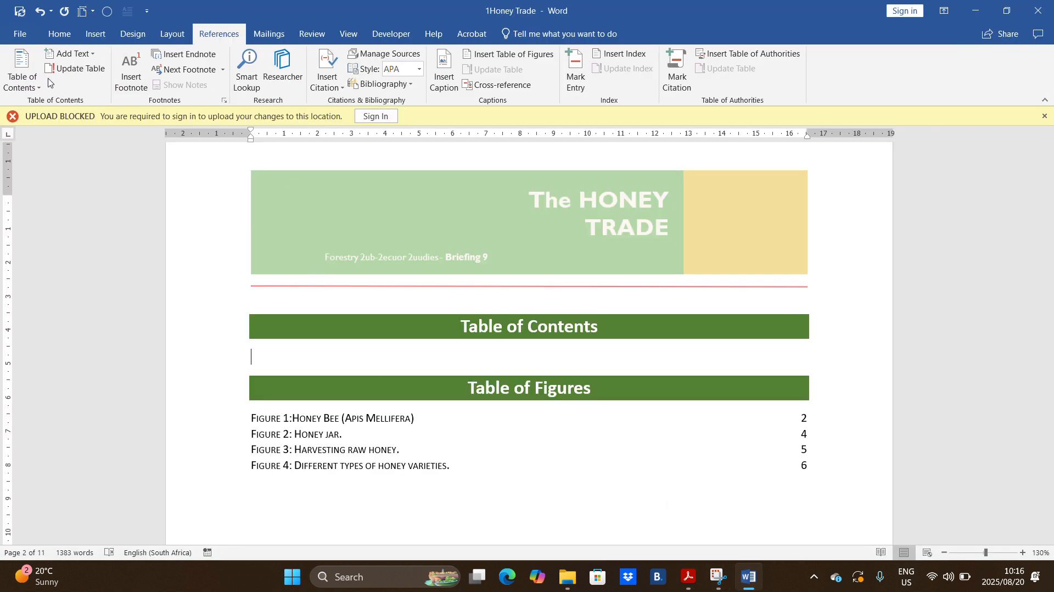
click(23, 87)
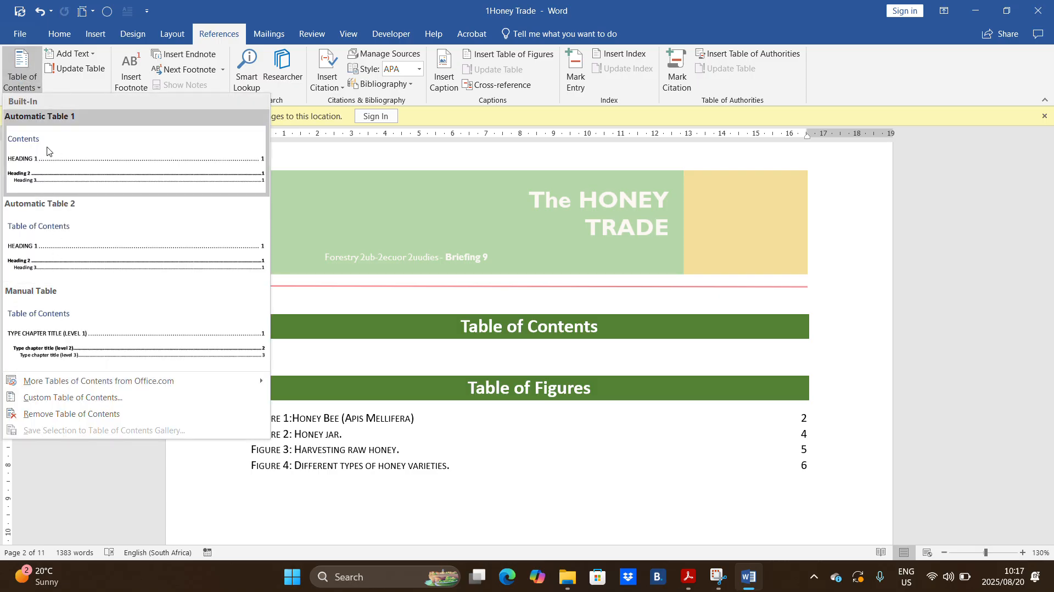
click(88, 401)
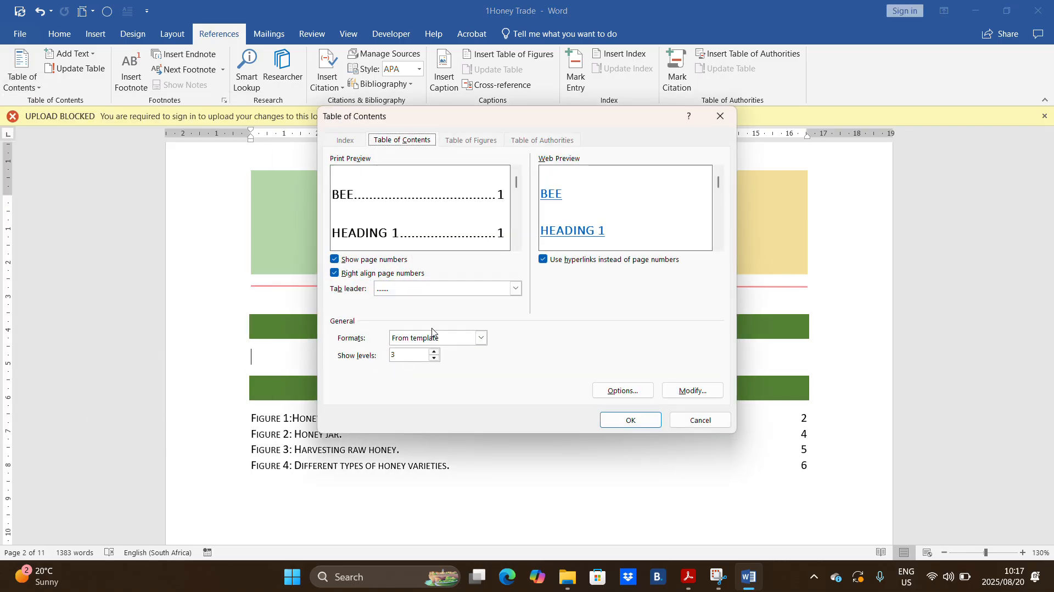
click(481, 338)
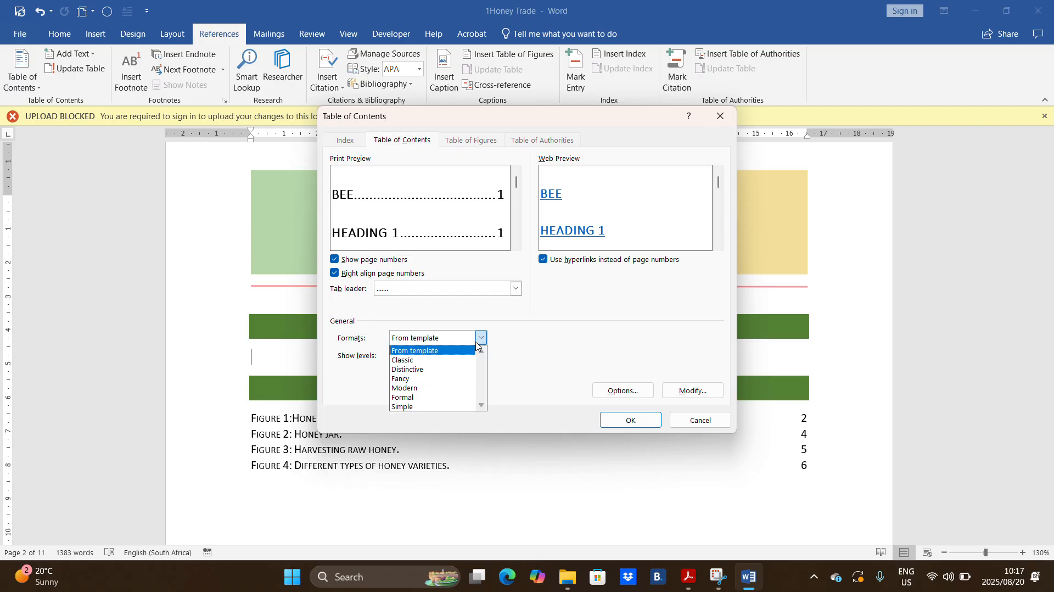
click(412, 358)
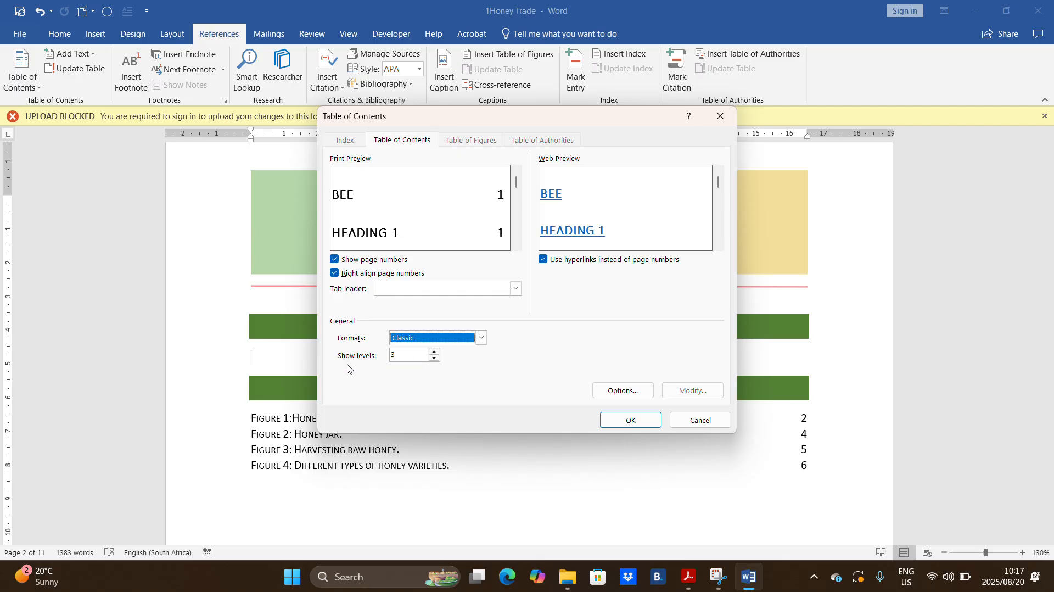
click(435, 359)
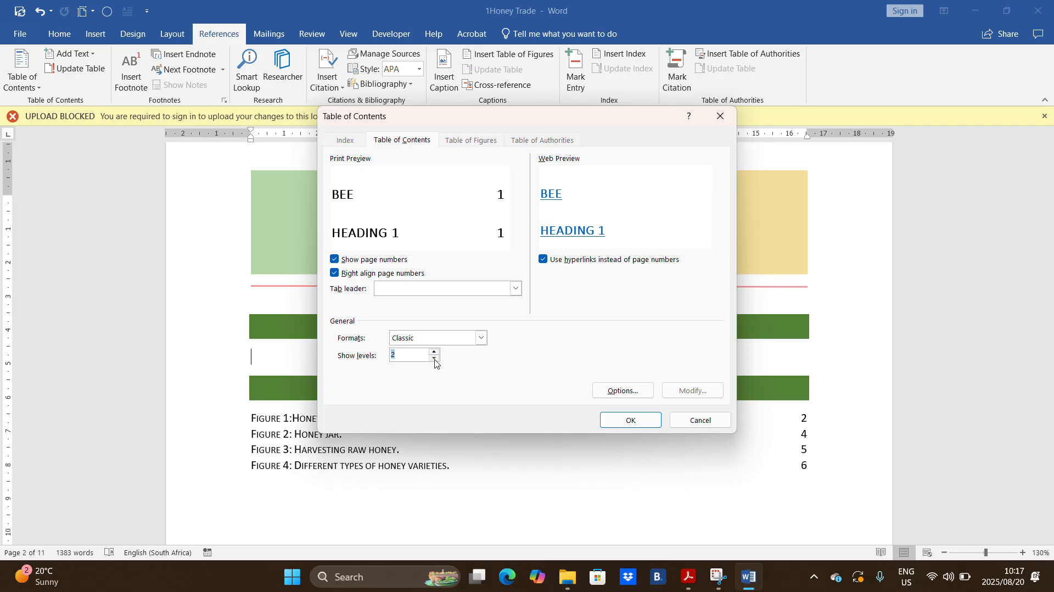
click(435, 358)
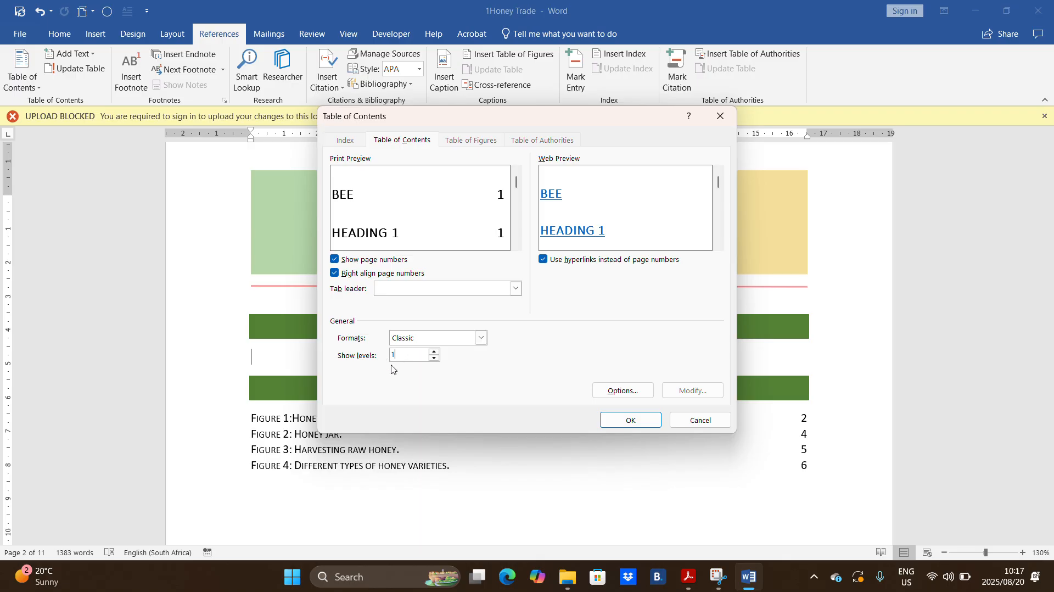
click(626, 421)
- Review the inserted table of contents and check its entry for 'Honey Production in South Africa'
scroll(562, 393, down, 5)
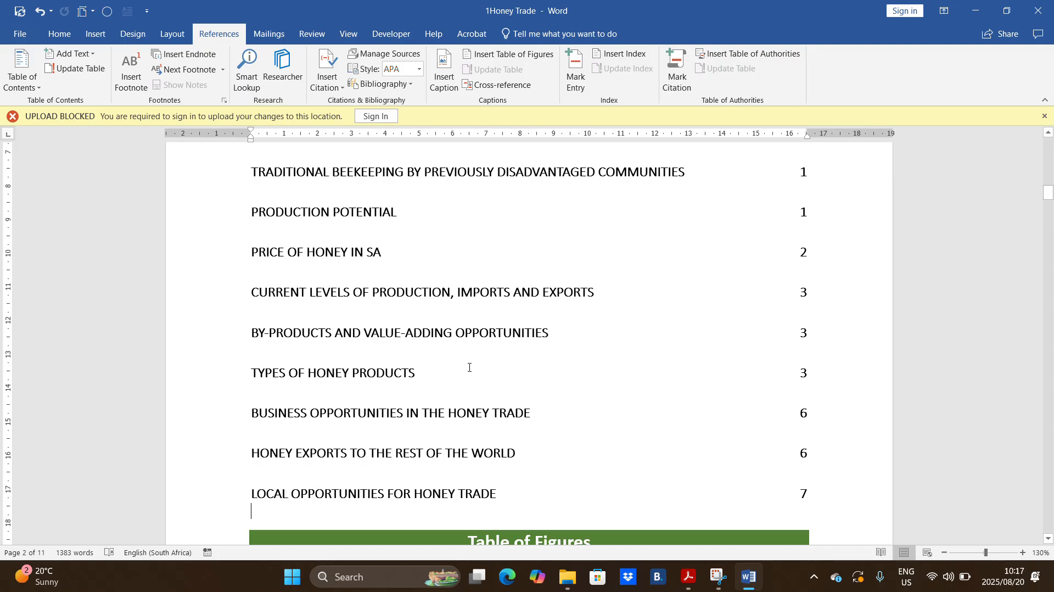
scroll(470, 368, down, 2)
scroll(466, 368, up, 5)
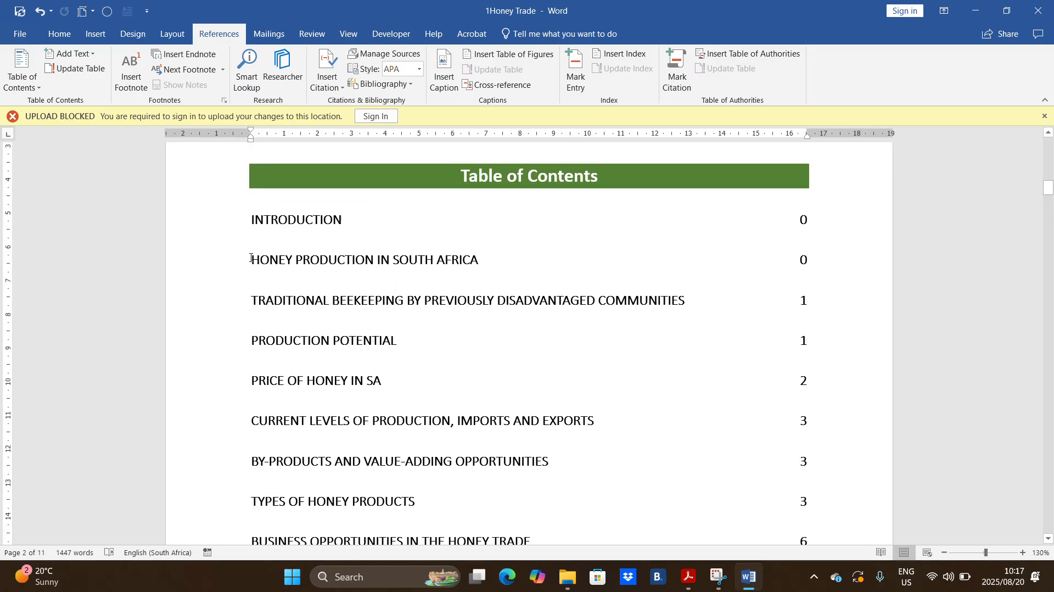
mouse_move(251, 258)
mouse_down()
mouse_move(466, 270)
mouse_move(488, 260)
mouse_up()
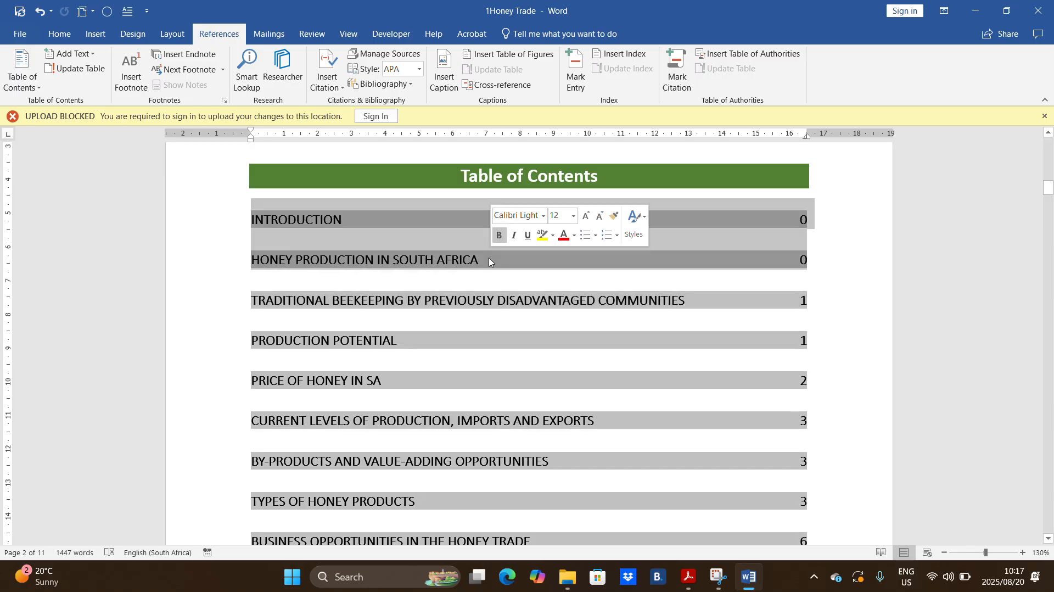
click(437, 262)
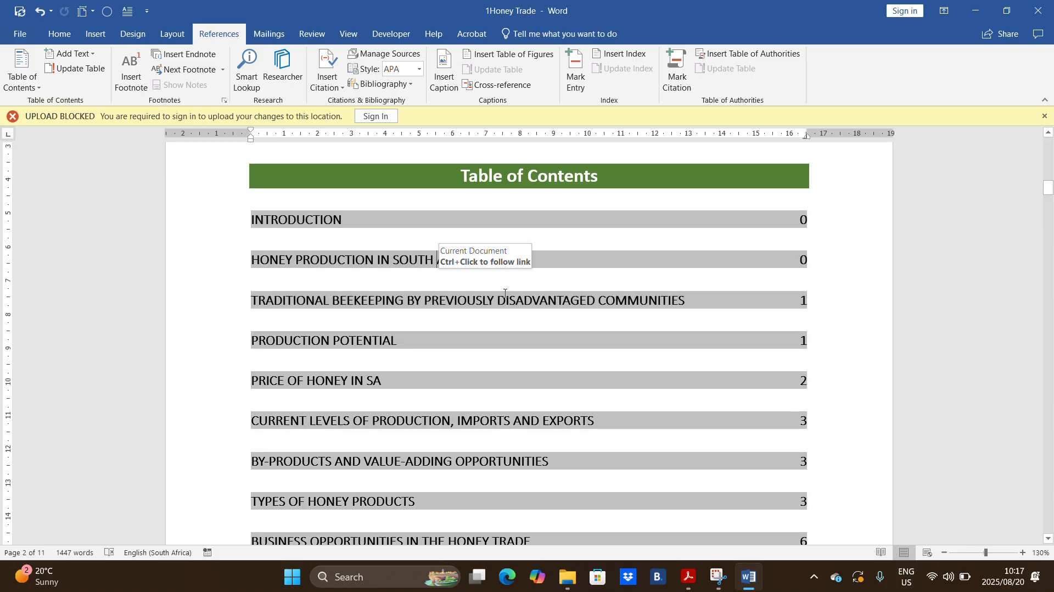
- Switch to the question paper PDF, read the caption requirements in question 1.5, and return to Word
click(697, 581)
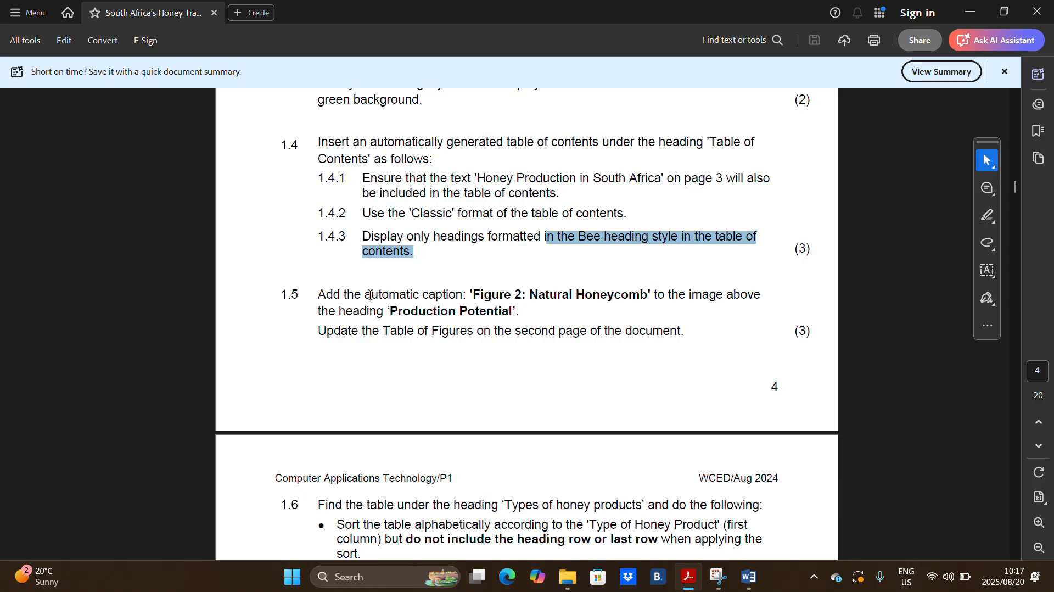
click(468, 298)
drag(474, 296, 653, 296)
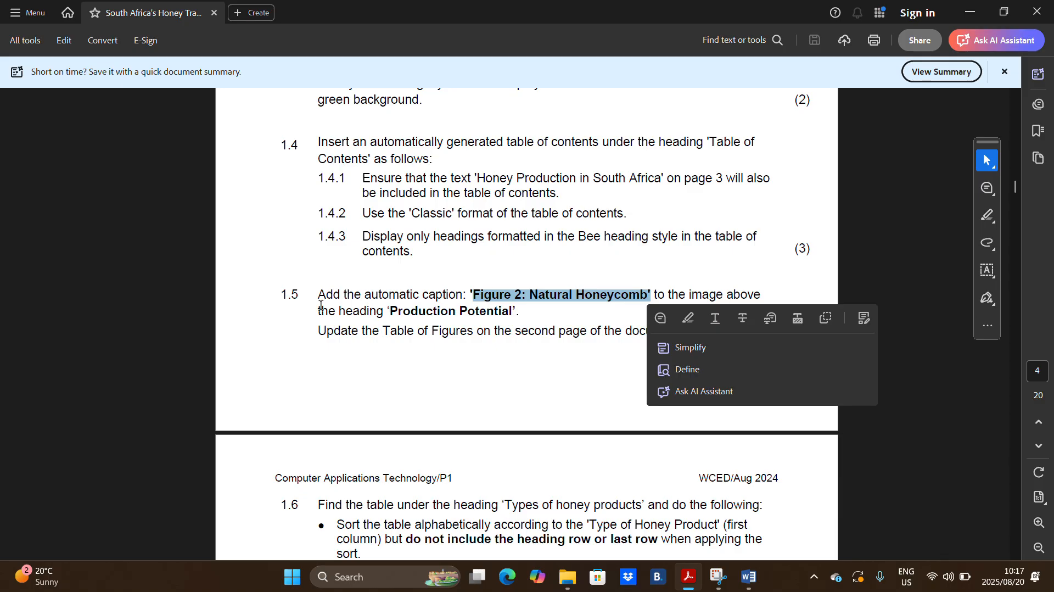
drag(392, 311, 518, 311)
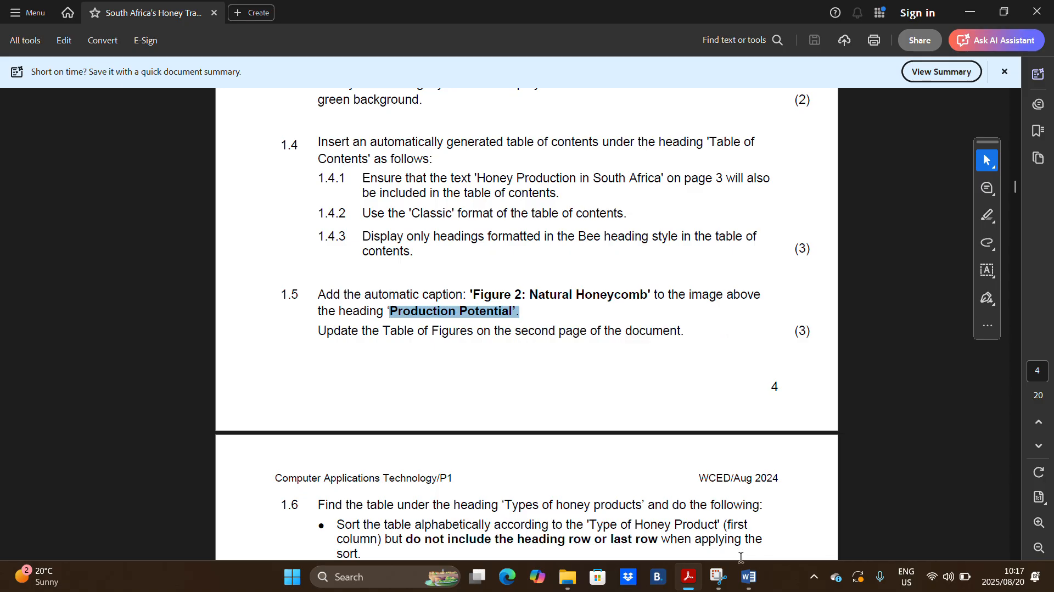
click(752, 573)
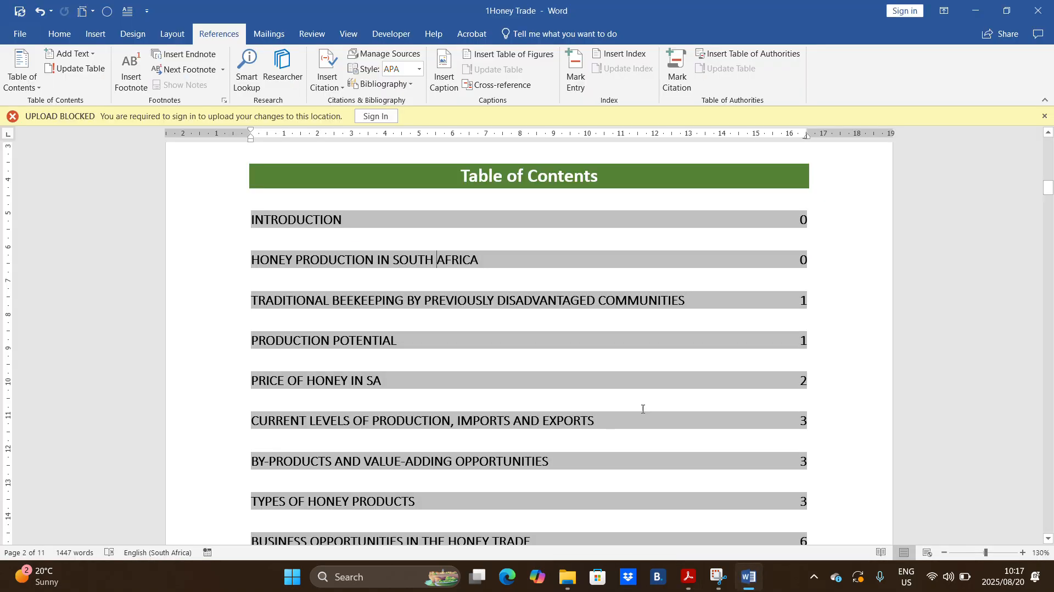
- Select the honeycomb image above the heading 'Production Potential' on page 4
scroll(618, 357, down, 15)
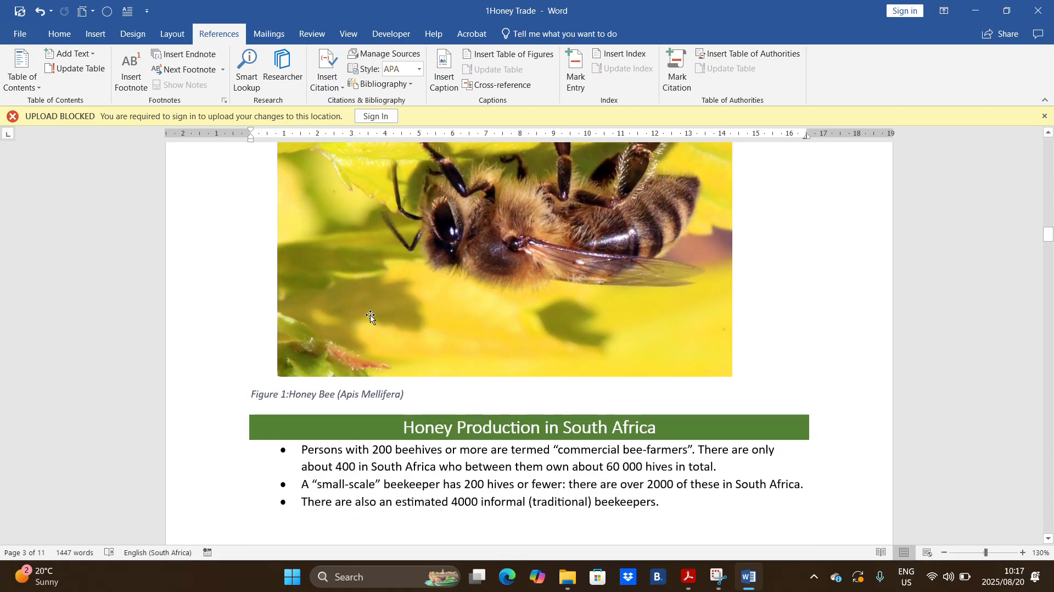
scroll(470, 273, down, 12)
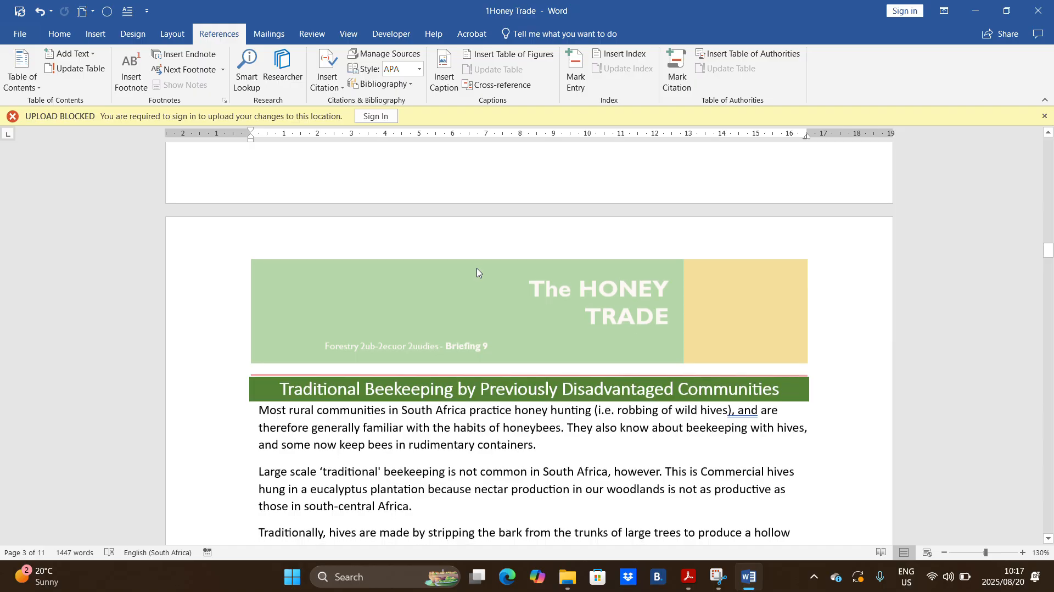
scroll(476, 267, down, 8)
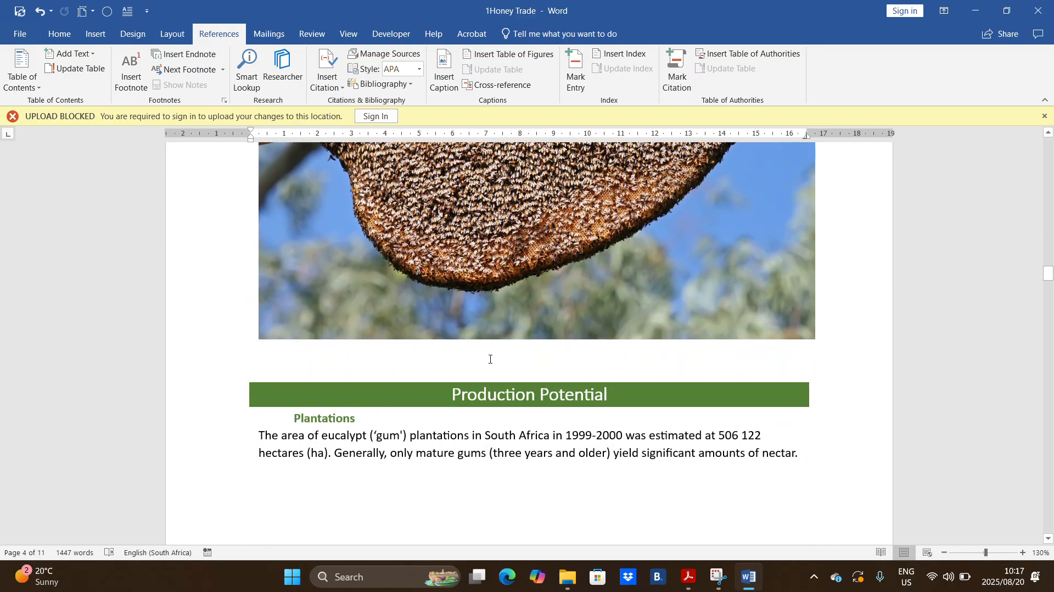
scroll(529, 344, up, 5)
click(411, 313)
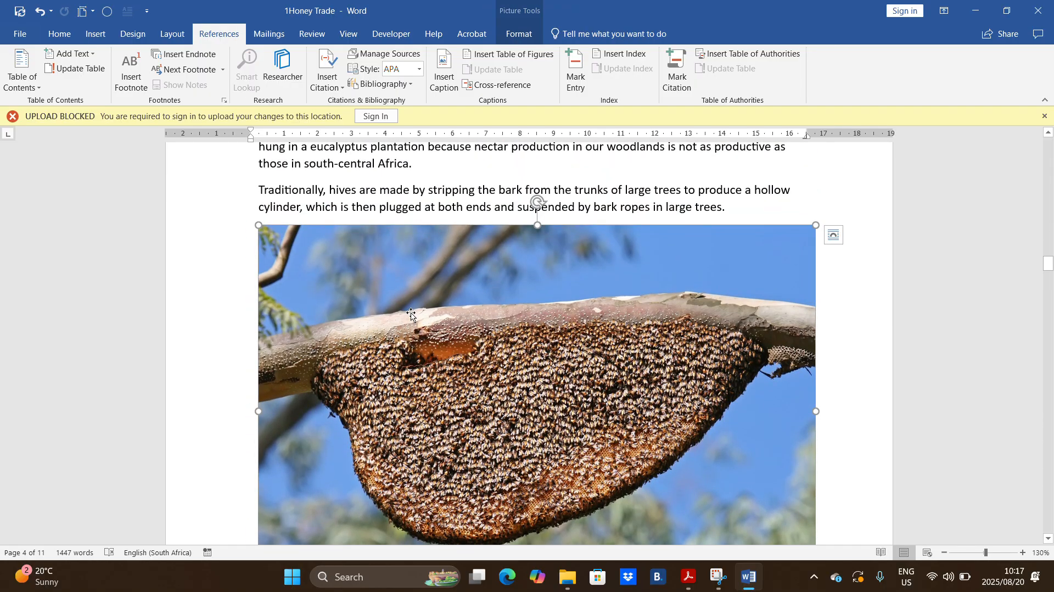
scroll(410, 314, down, 3)
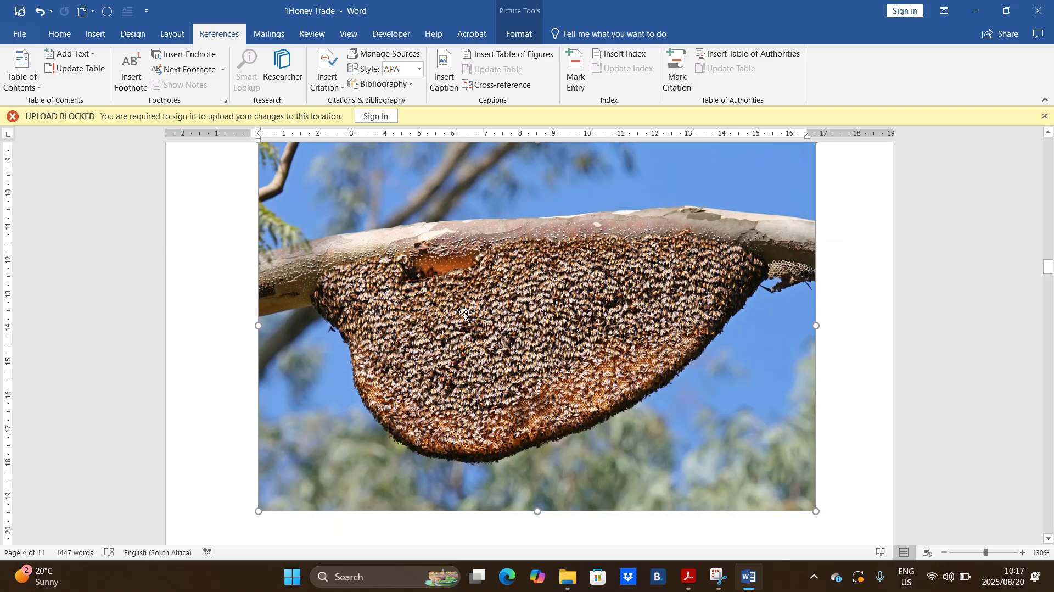
- Recheck the exact caption wording for question 1.5 in the question paper PDF and return to Word
click(689, 577)
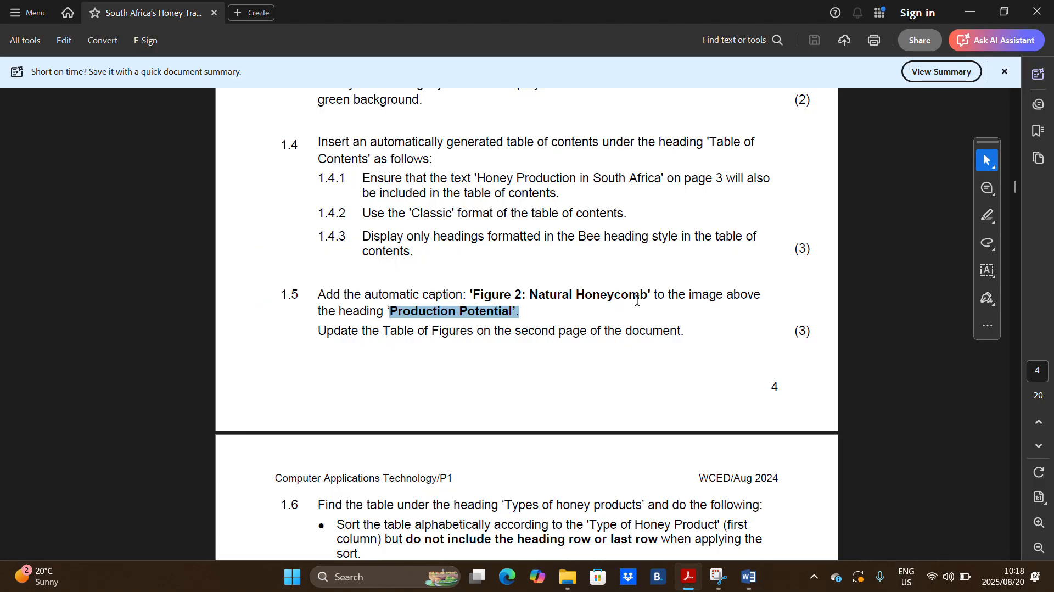
drag(475, 294, 623, 293)
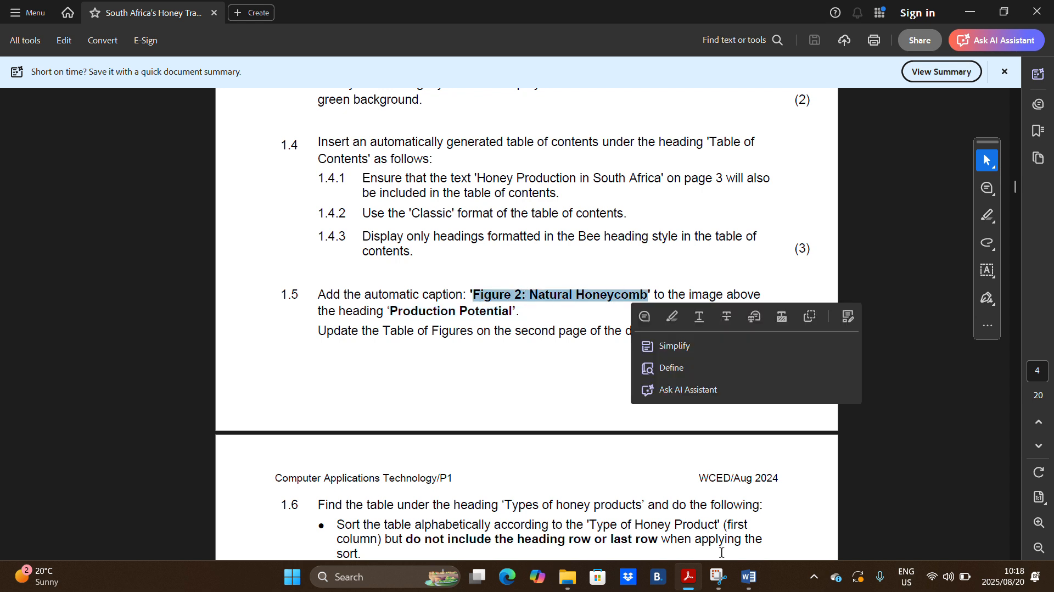
click(749, 577)
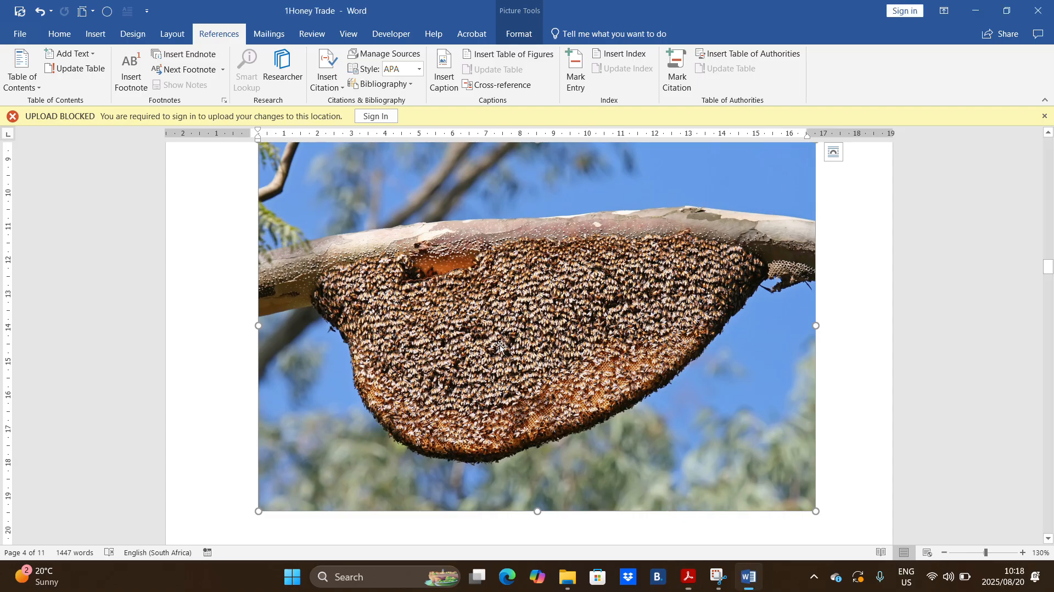
- Insert the automatic caption 'Figure 2: Natural Honeycomb' below the selected honeycomb image
right_click(477, 314)
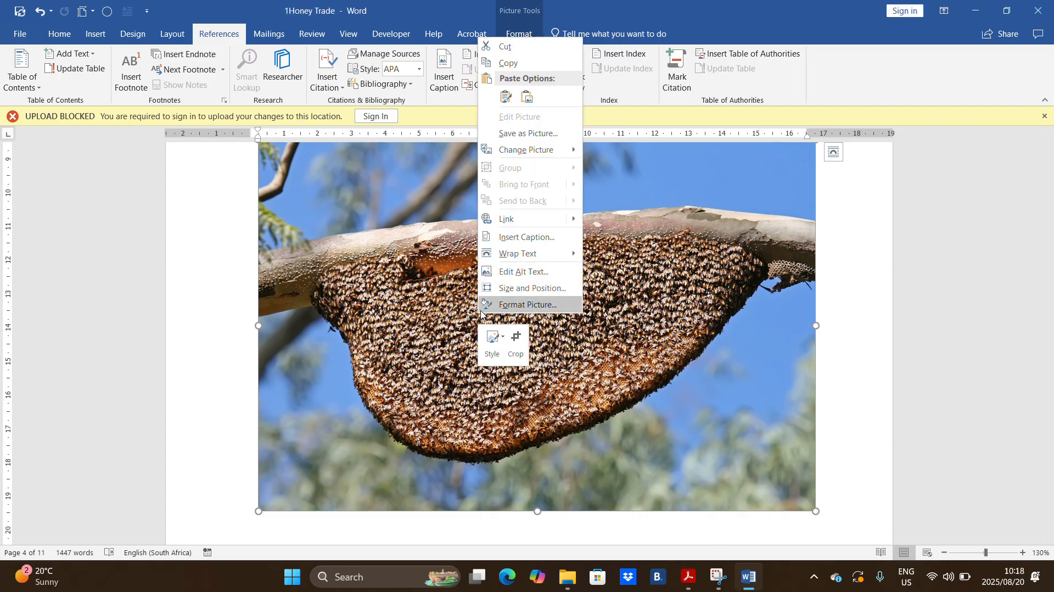
click(527, 237)
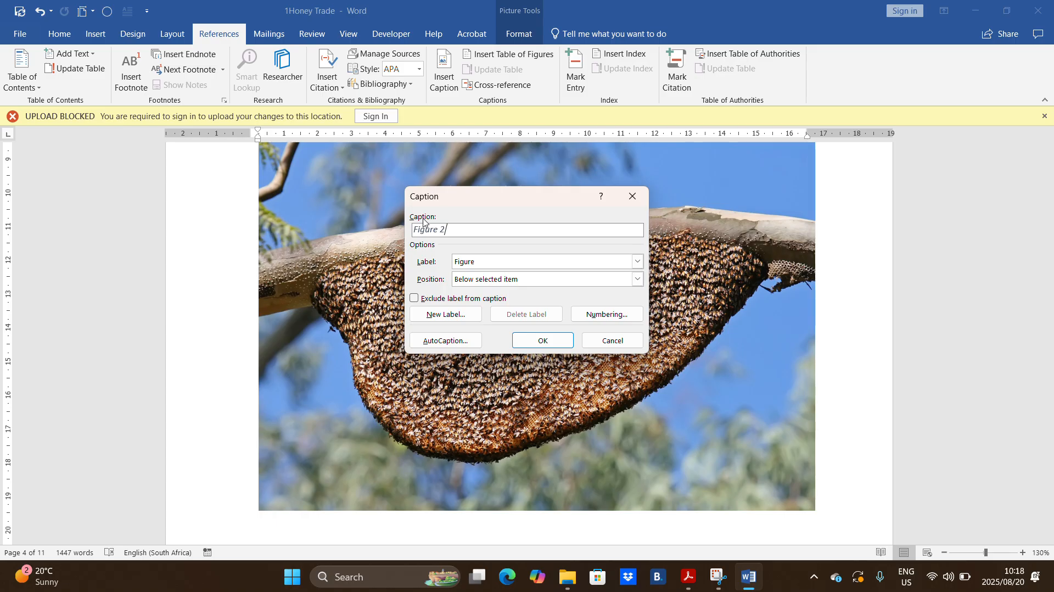
text(: Natural Honeycomb)
click(544, 341)
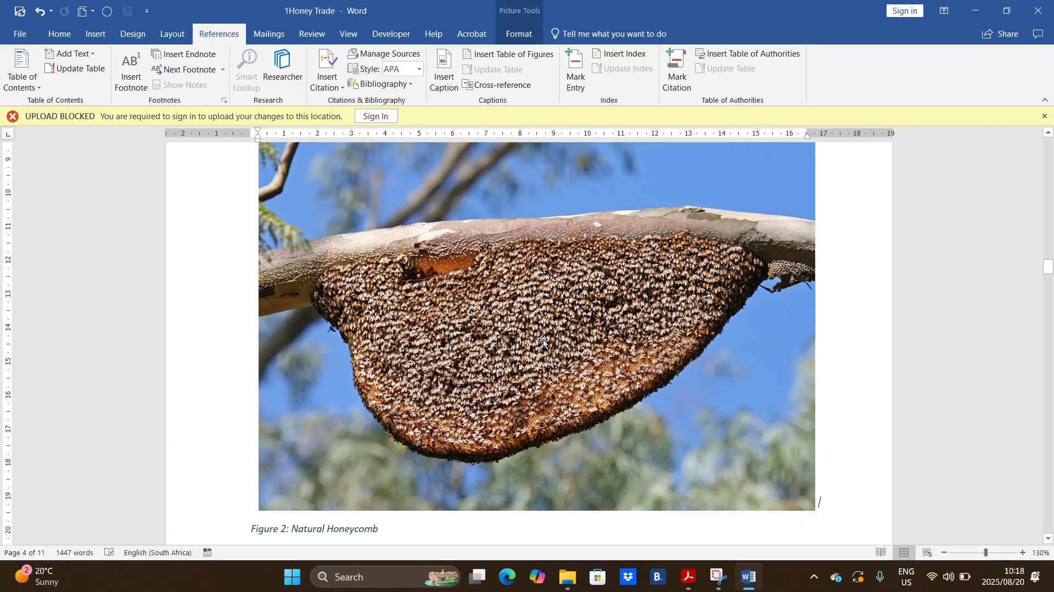
scroll(300, 346, down, 4)
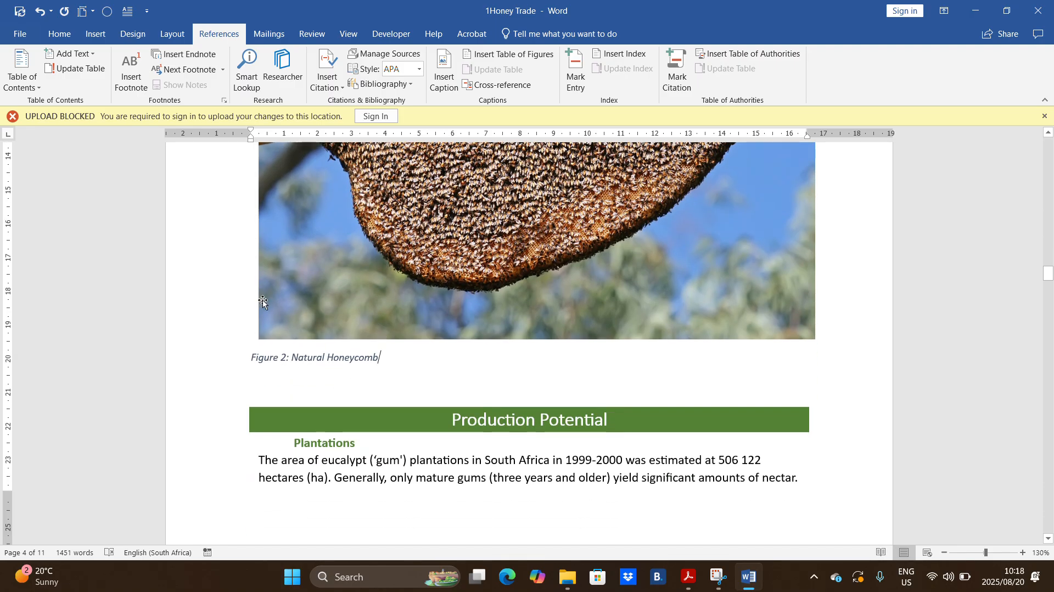
- Read the Table of Figures instruction under question 1.5 in the question paper PDF and return to Word
click(688, 578)
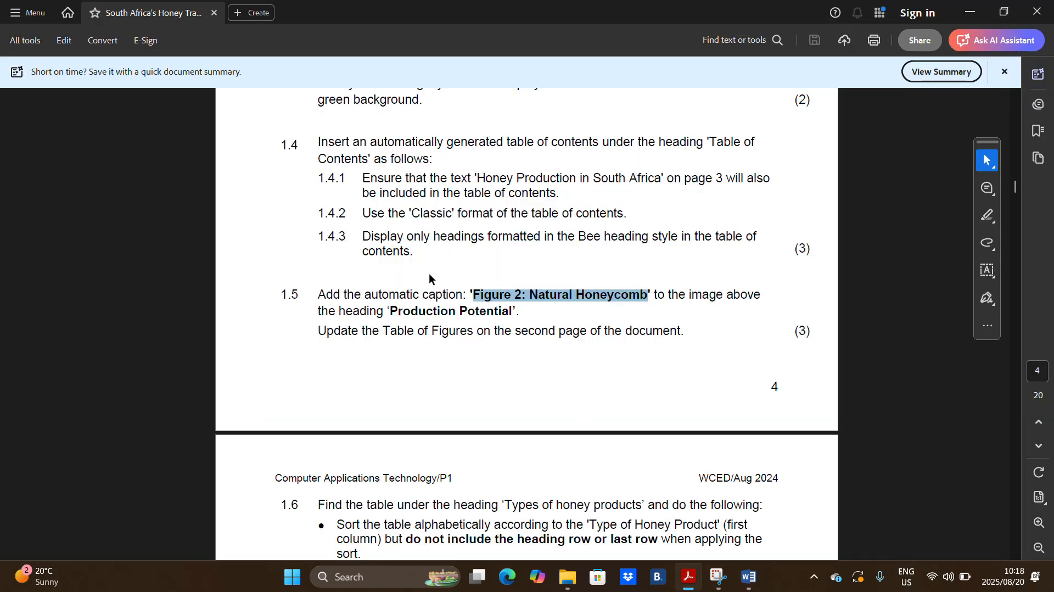
drag(320, 331, 666, 338)
click(750, 577)
- Update the entire Table of Figures on page 2, including its entries and page numbers
scroll(508, 312, up, 10)
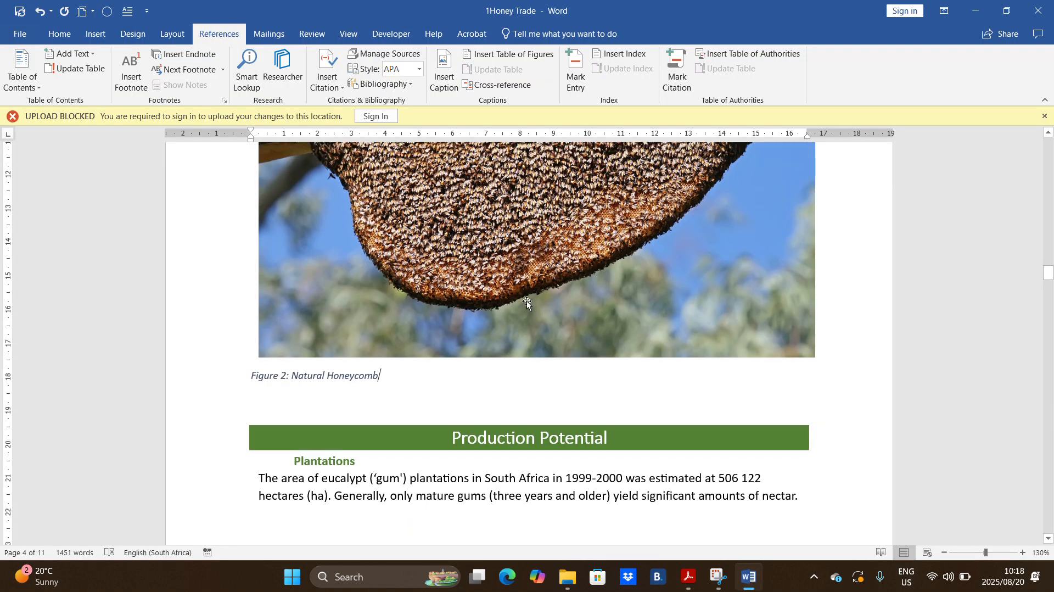
scroll(508, 311, up, 15)
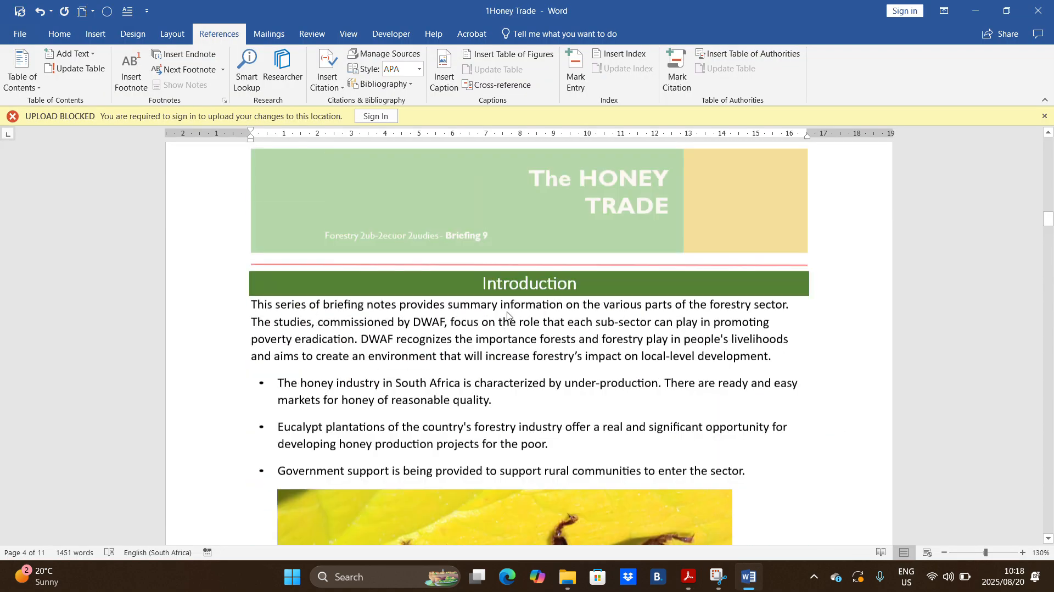
scroll(425, 286, down, 3)
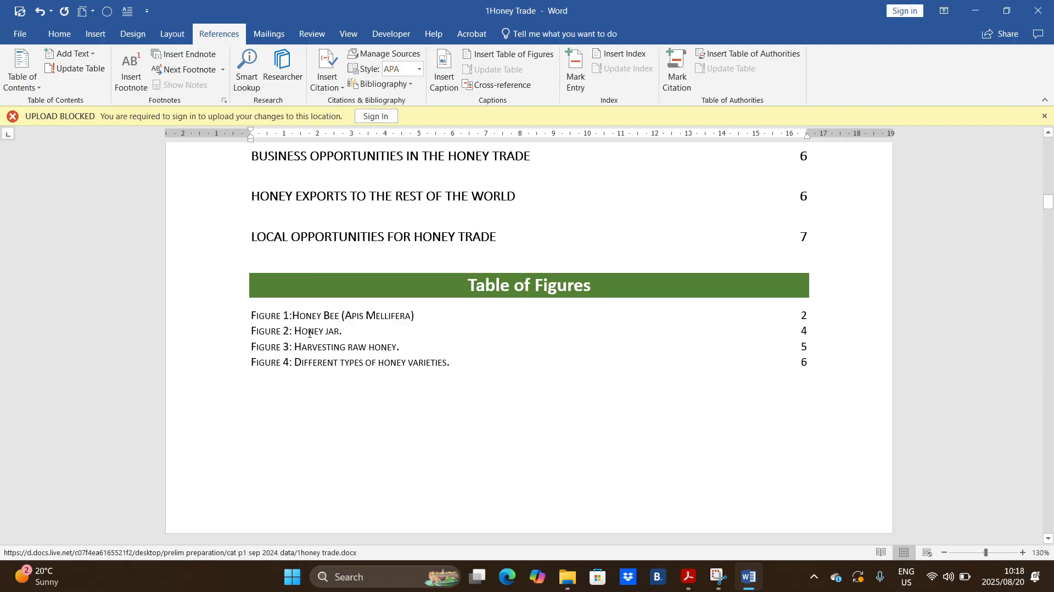
right_click(310, 337)
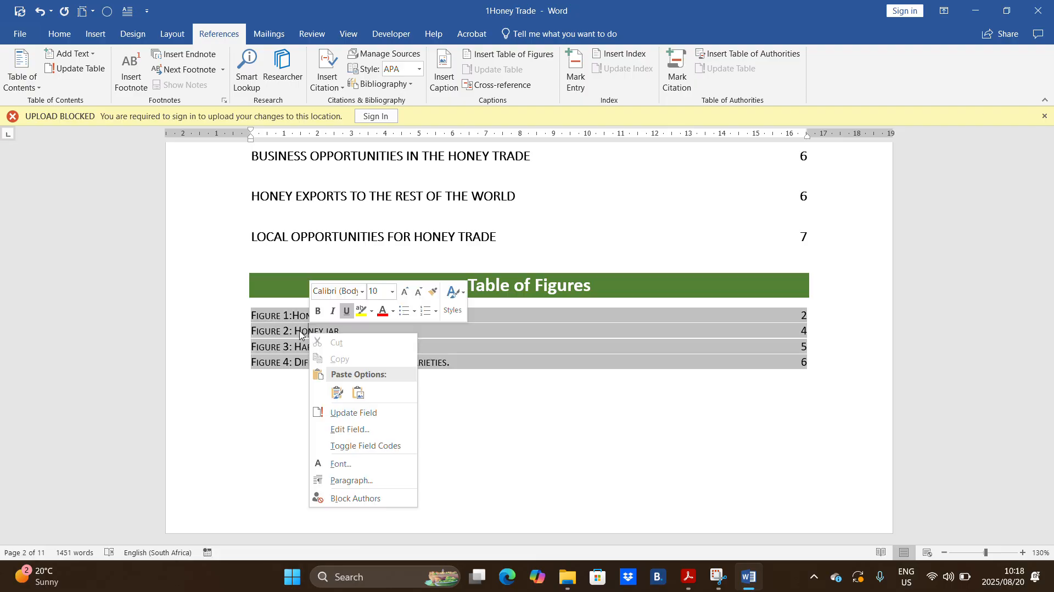
click(294, 332)
right_click(294, 331)
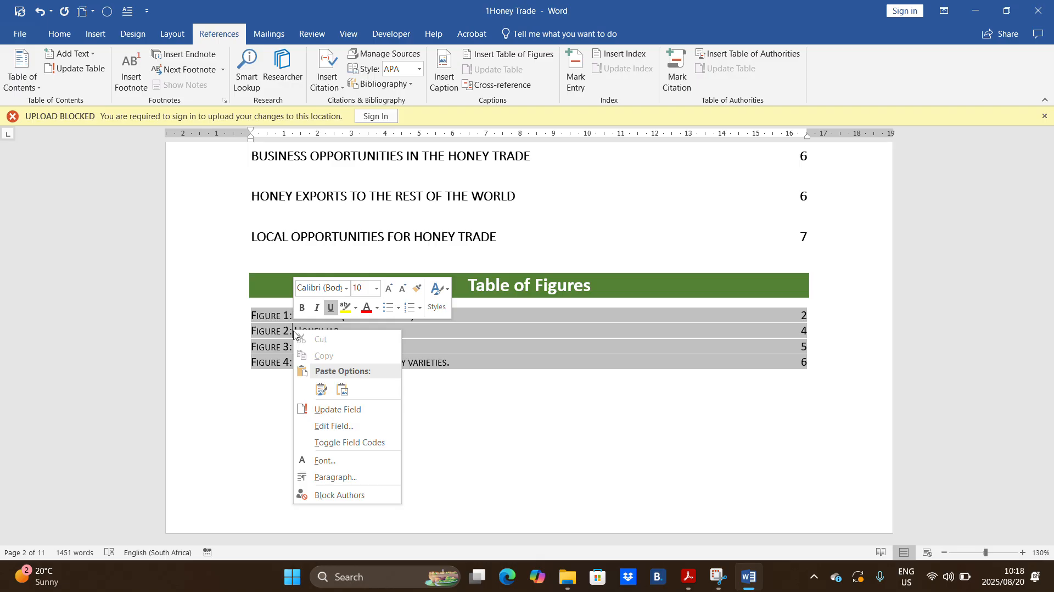
click(360, 415)
click(450, 286)
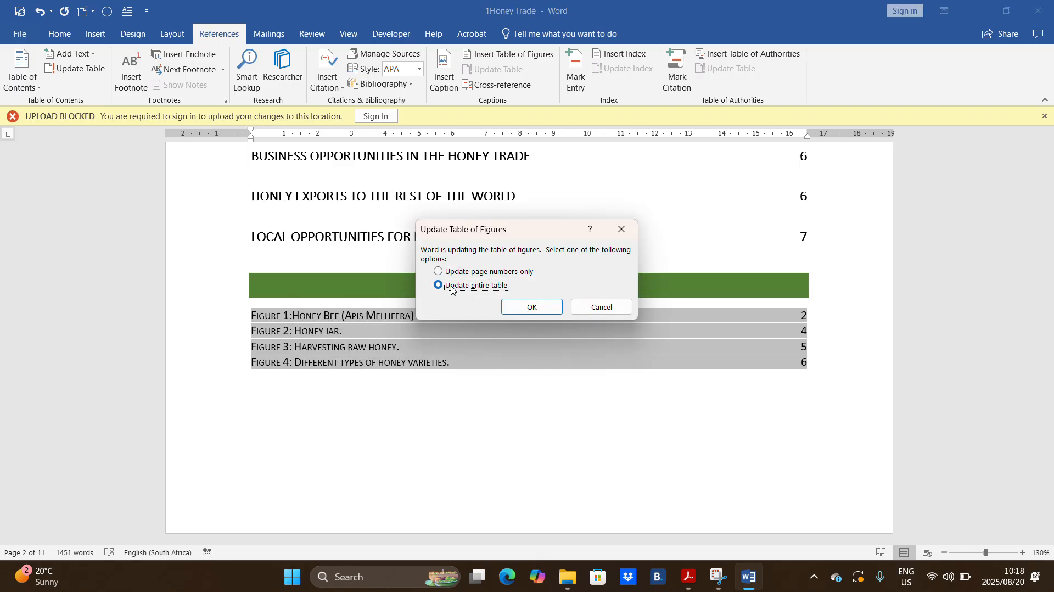
click(538, 306)
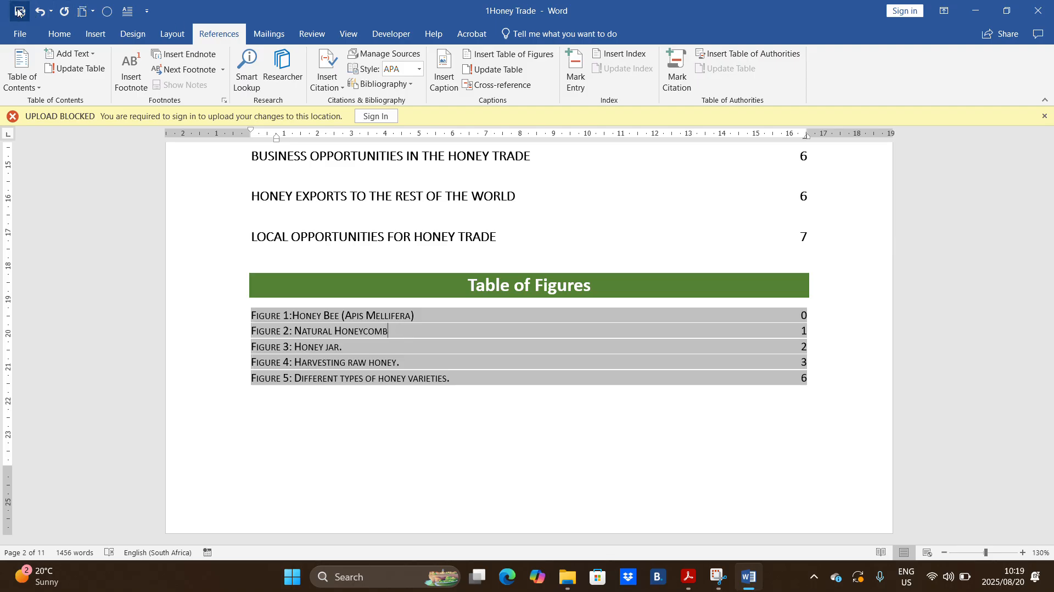
- Read the question 1.6 instruction about the table under 'Types of honey products' in the question paper PDF
click(688, 577)
scroll(575, 295, down, 5)
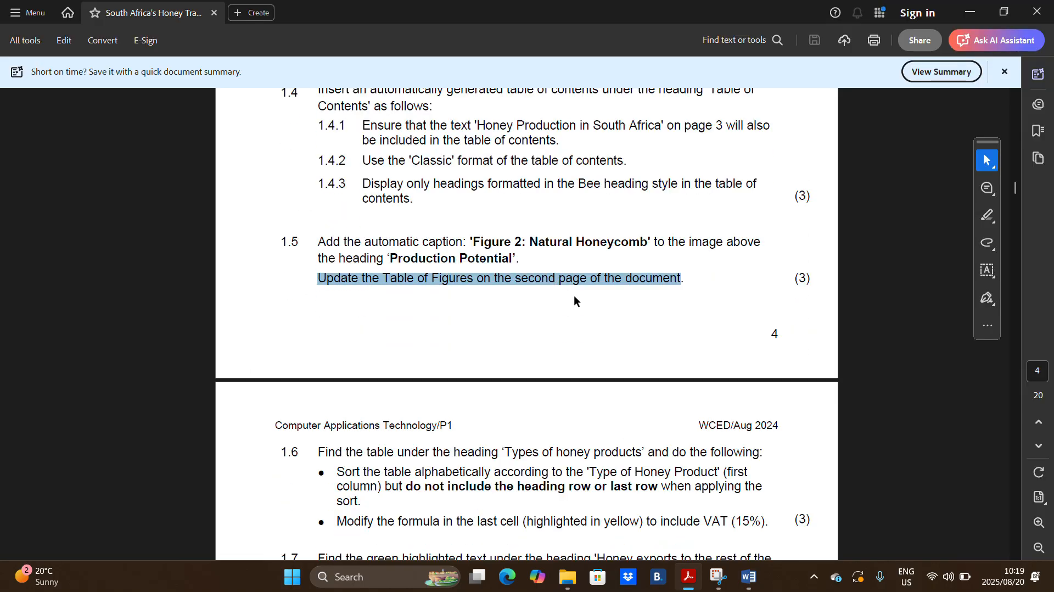
scroll(575, 272, down, 1)
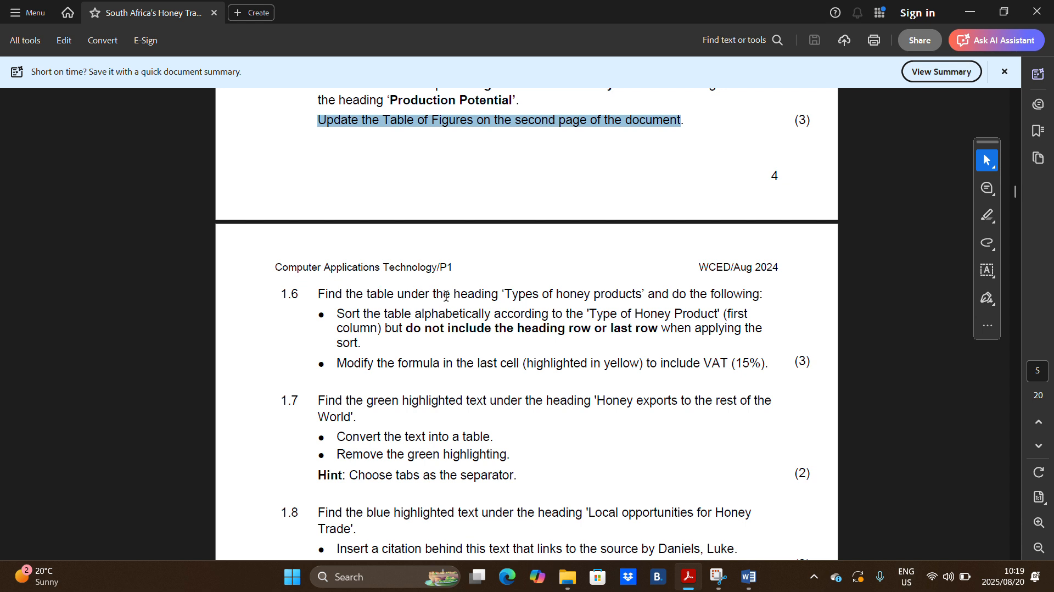
drag(505, 295, 763, 295)
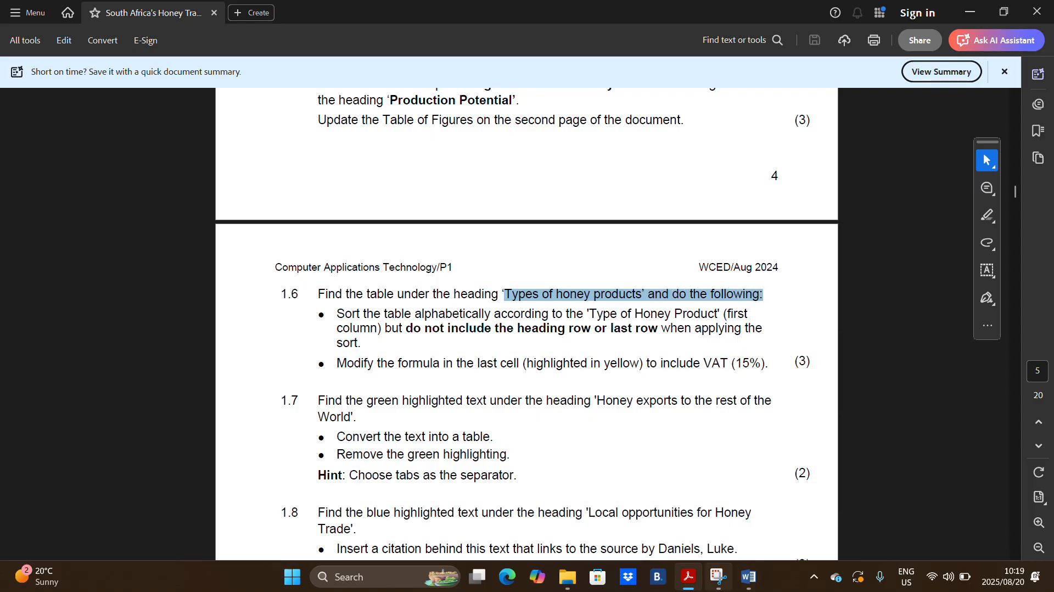
- Return to Word and look for the table under the heading 'Types of honey products'
click(749, 577)
scroll(674, 345, down, 20)
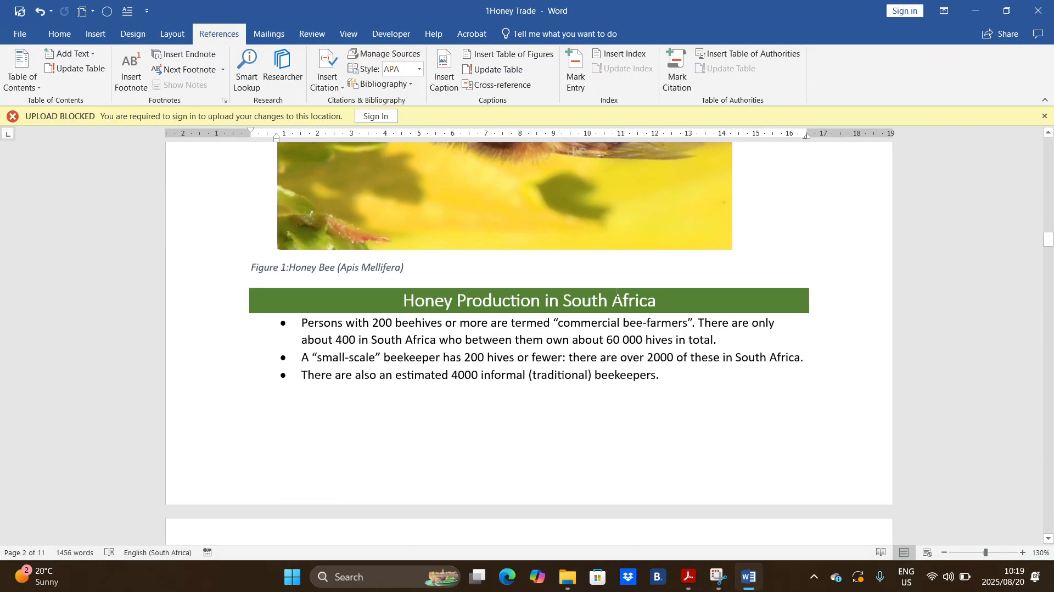
scroll(615, 284, down, 20)
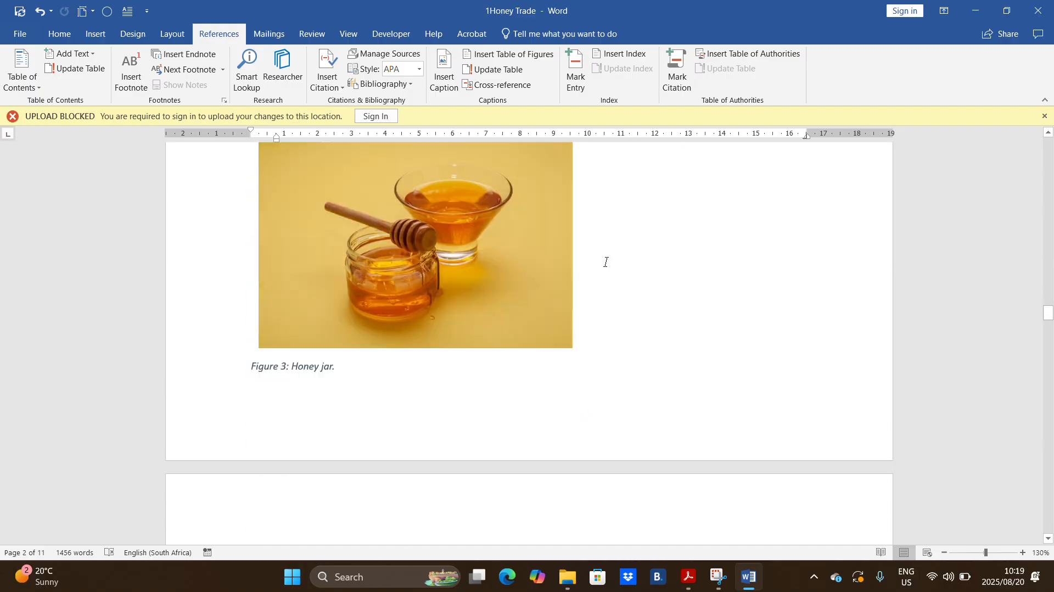
scroll(603, 260, down, 15)
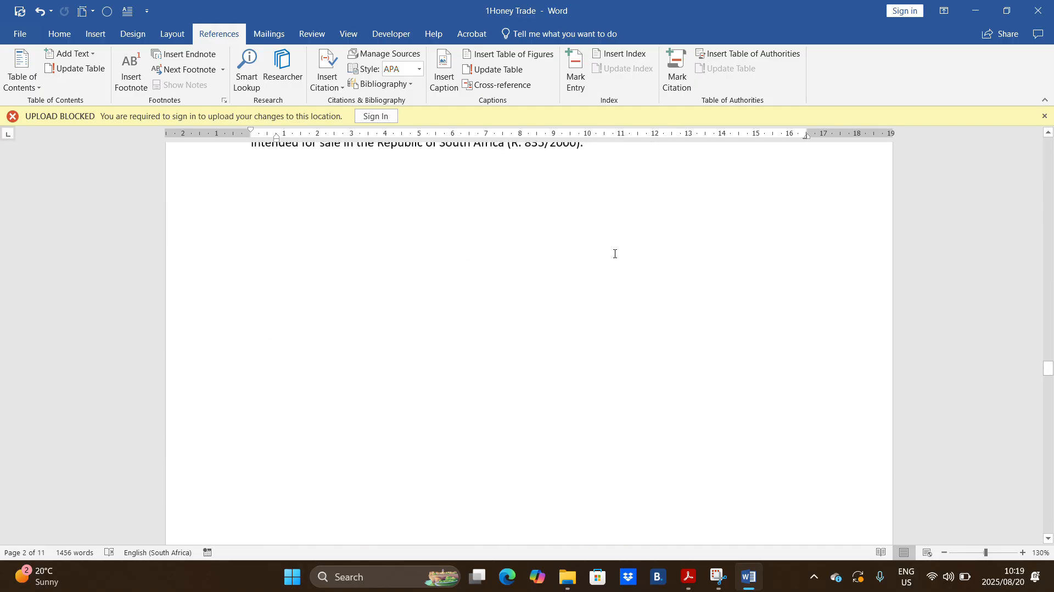
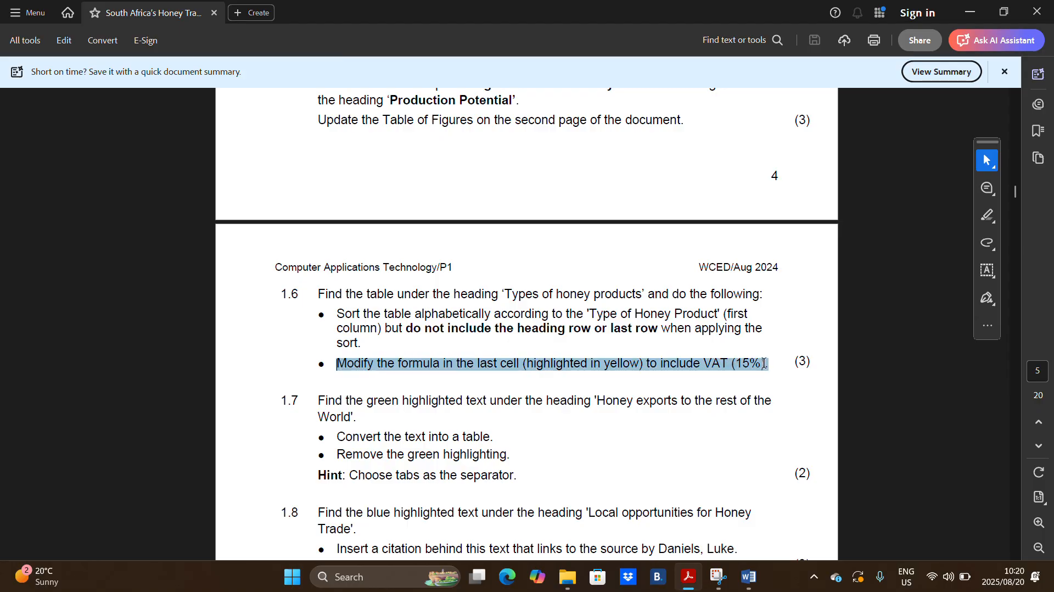
- Read question 1.7 in the question paper PDF and locate the green highlighted text under 'Honey exports to the rest of the world' in Word
scroll(515, 322, down, 5)
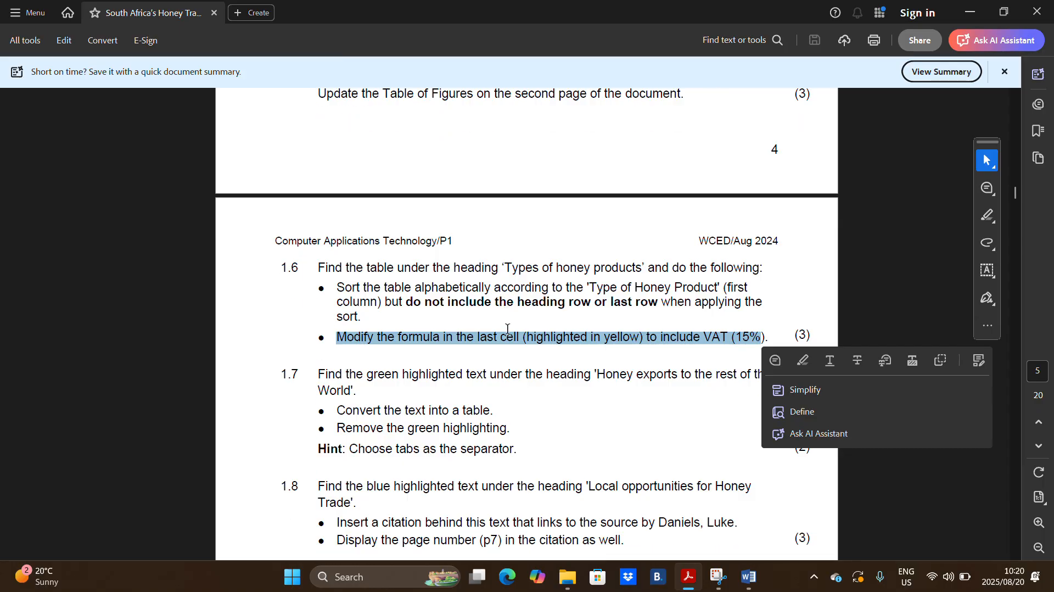
scroll(515, 322, down, 2)
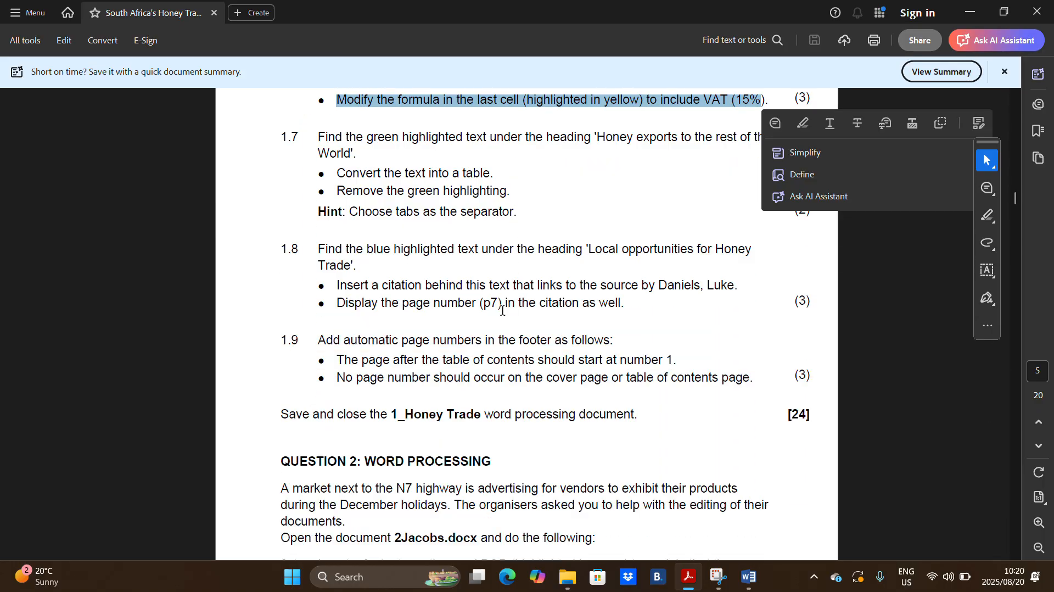
click(513, 319)
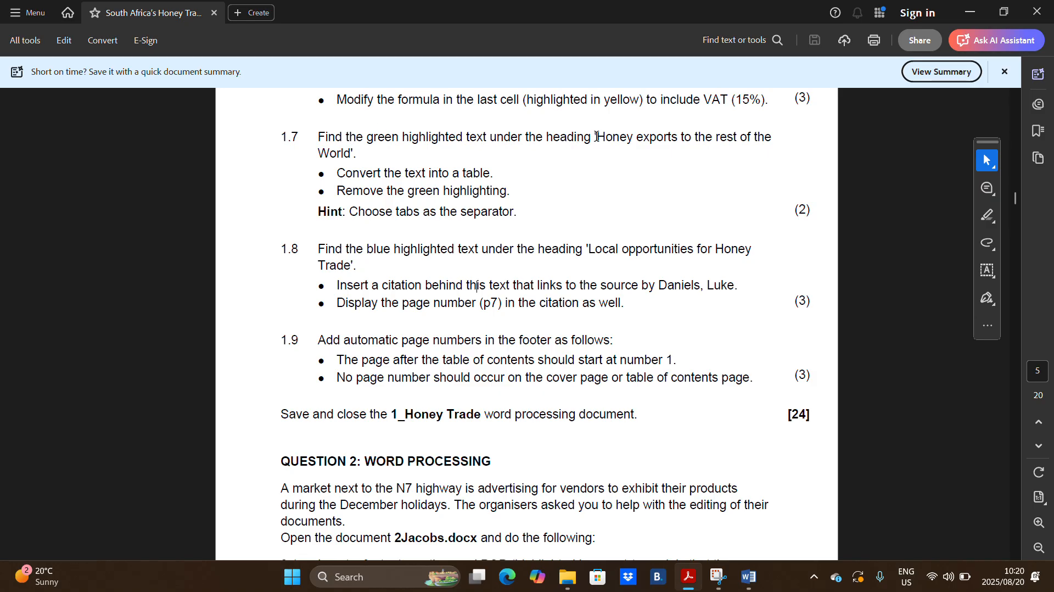
drag(599, 134, 497, 156)
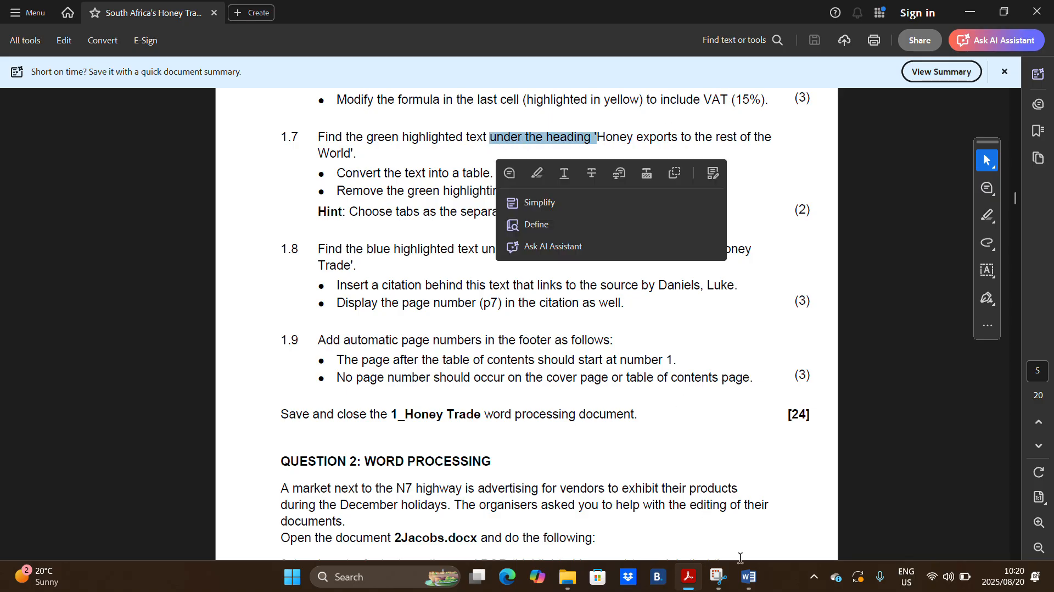
click(748, 576)
scroll(606, 302, down, 10)
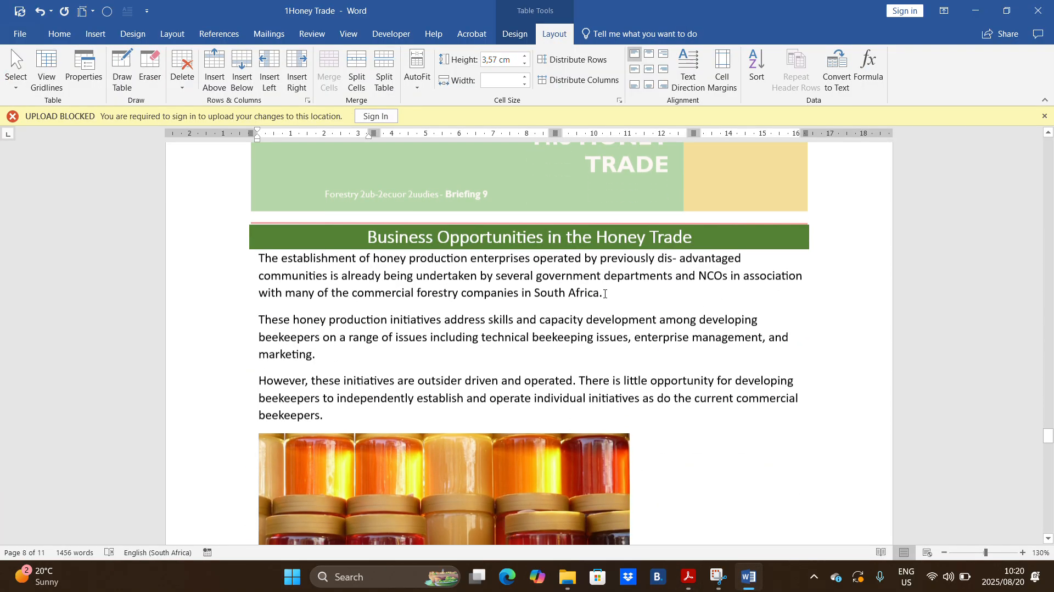
scroll(605, 296, down, 5)
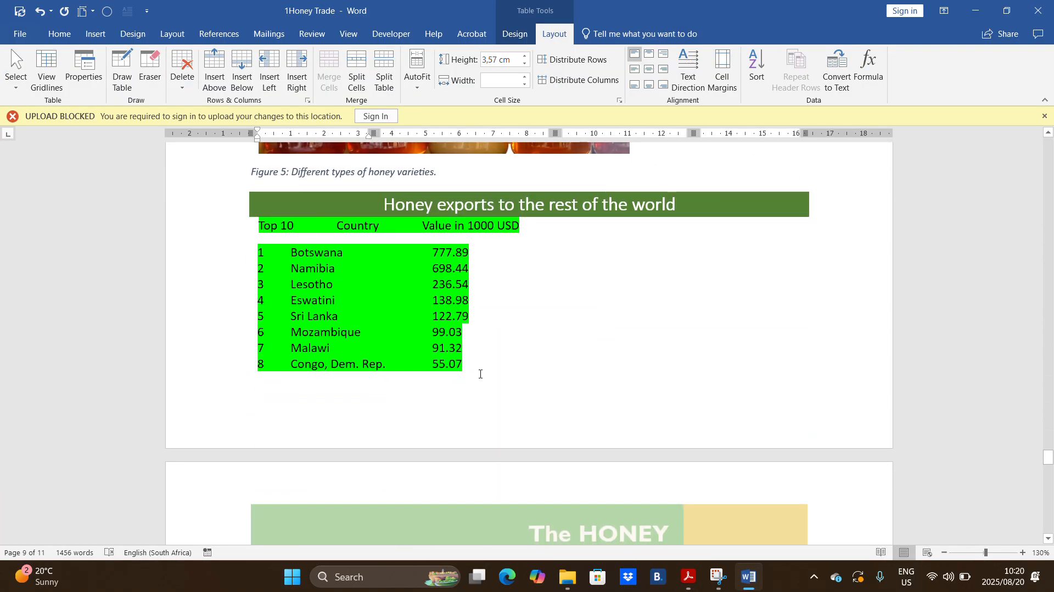
- Review the table conversion, highlighting removal and separator instructions of question 1.7 in the question paper PDF and return to Word
click(693, 583)
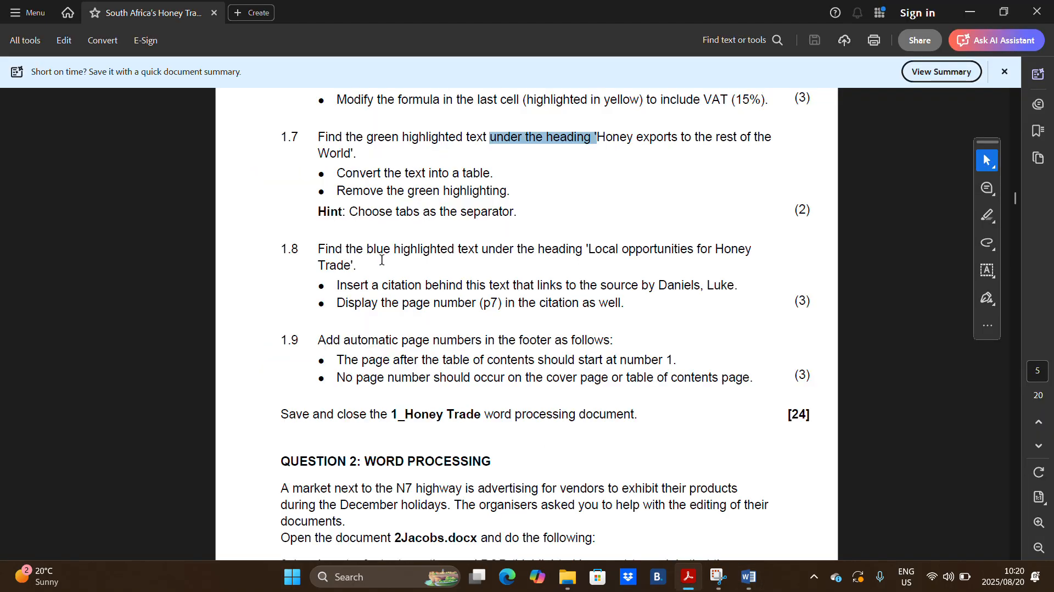
drag(356, 174, 476, 171)
drag(336, 192, 510, 192)
drag(350, 213, 496, 217)
click(748, 577)
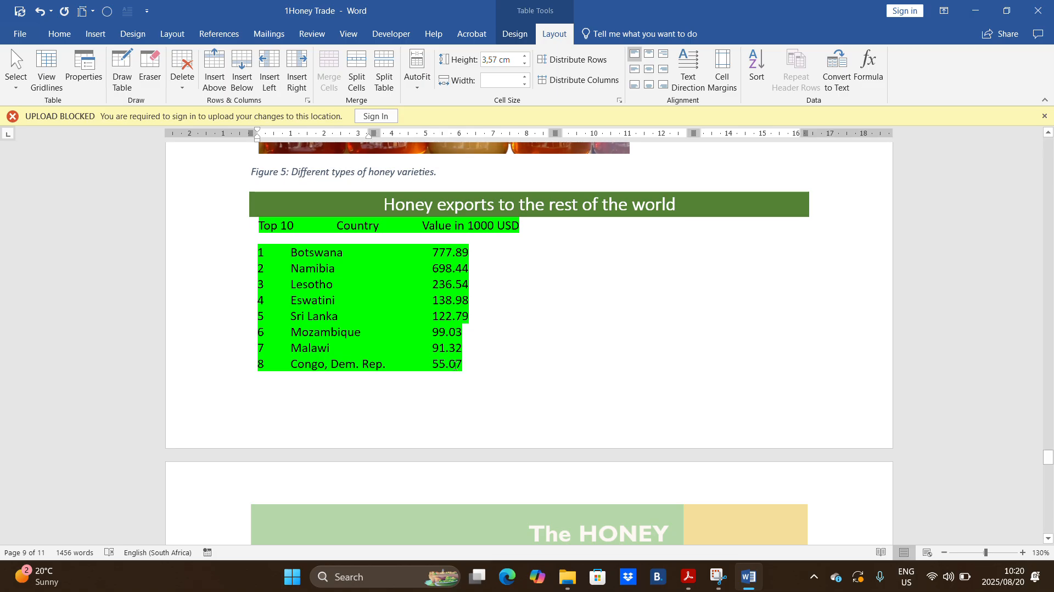
drag(260, 226, 470, 373)
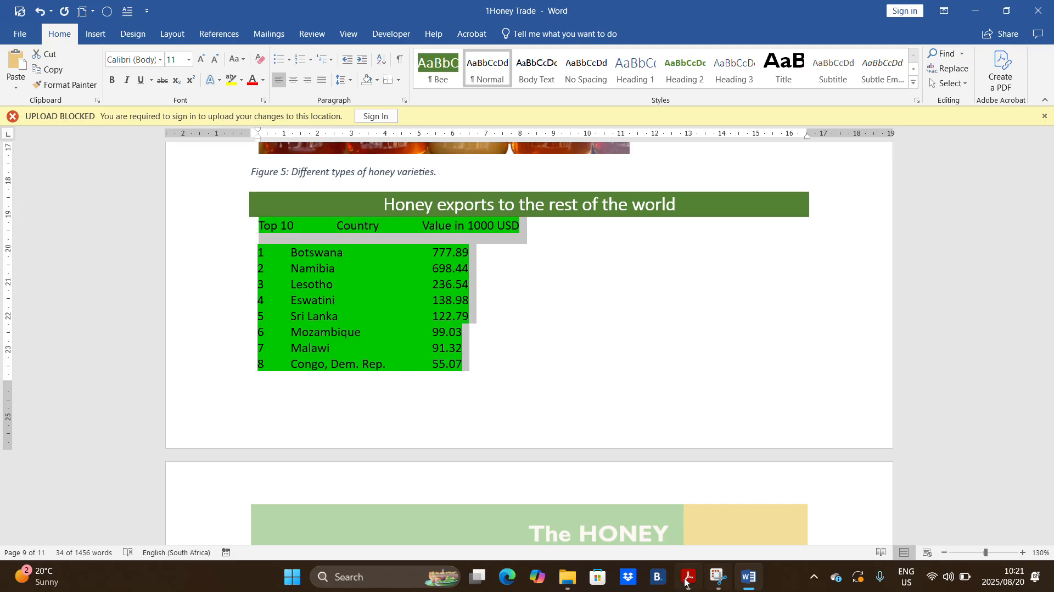
click(688, 577)
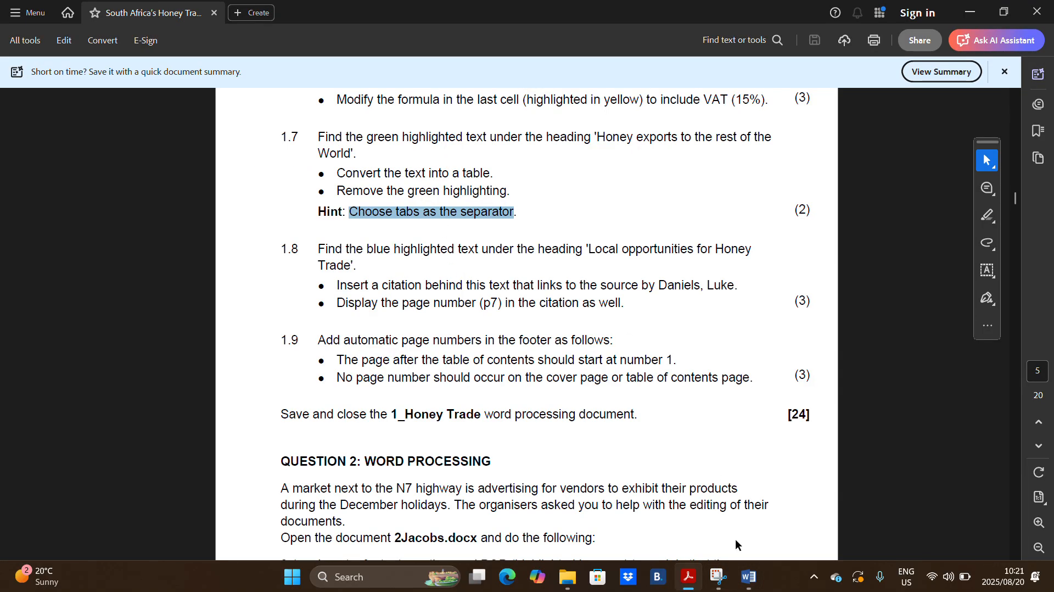
click(749, 577)
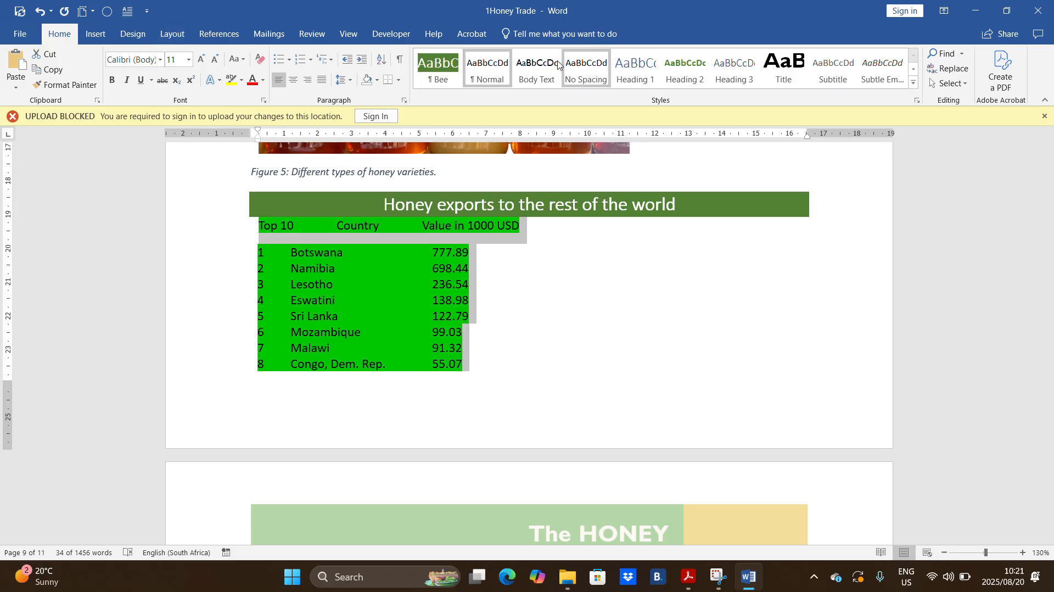
click(97, 35)
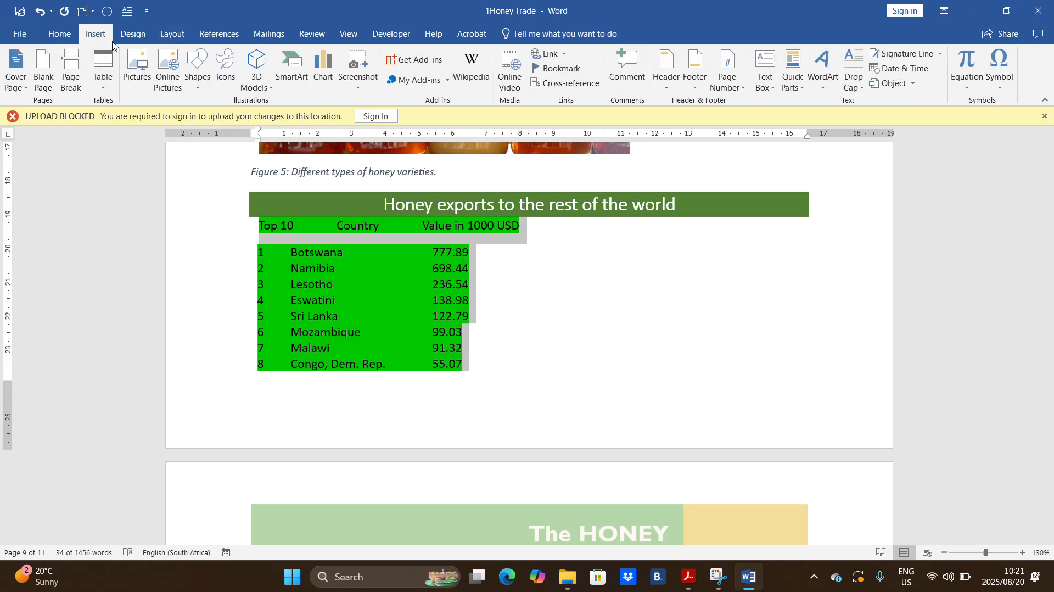
click(108, 95)
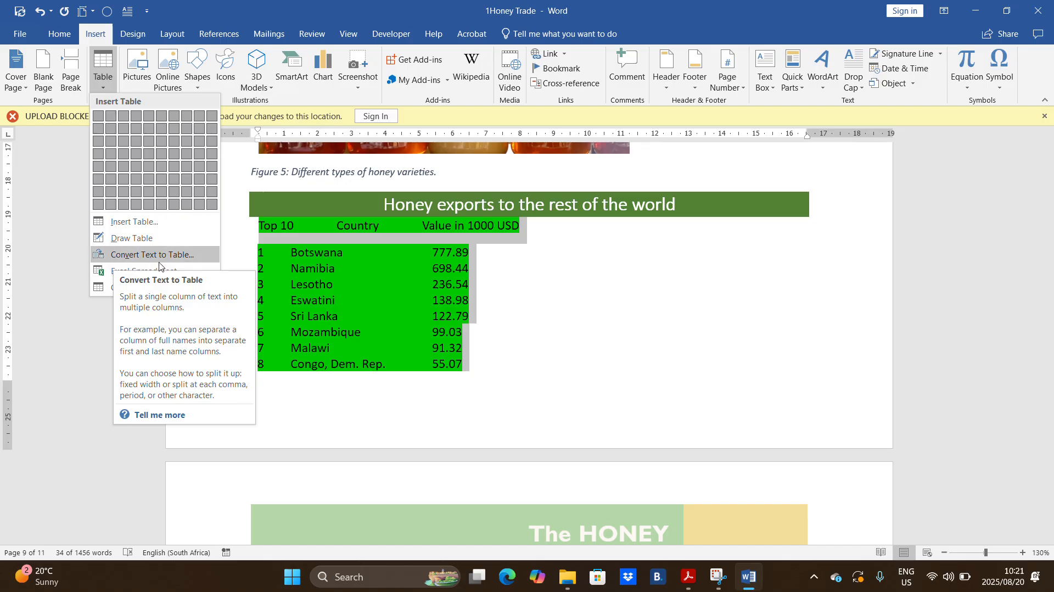
click(178, 257)
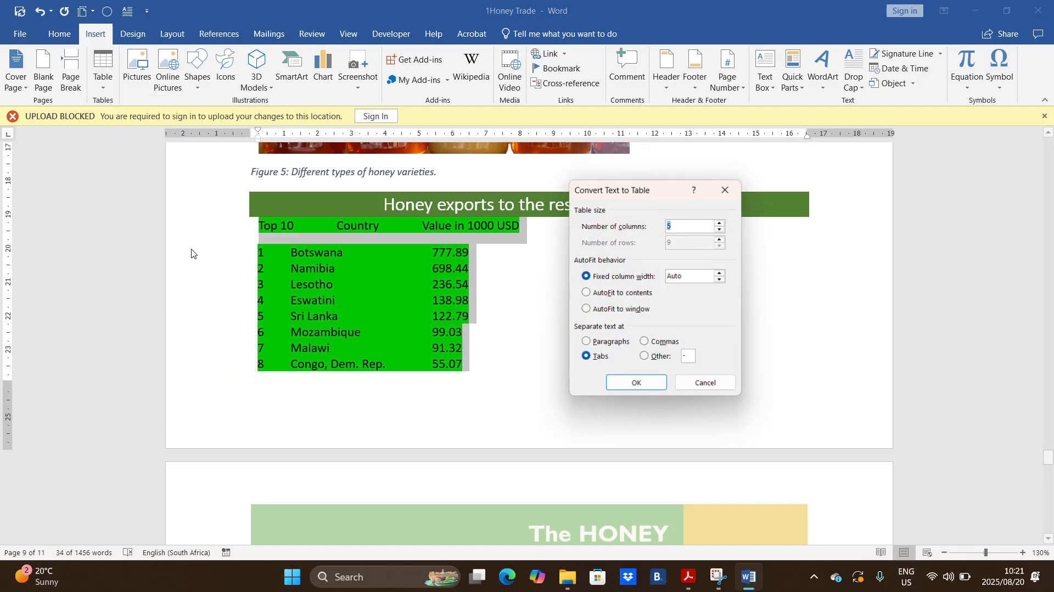
drag(622, 201, 660, 196)
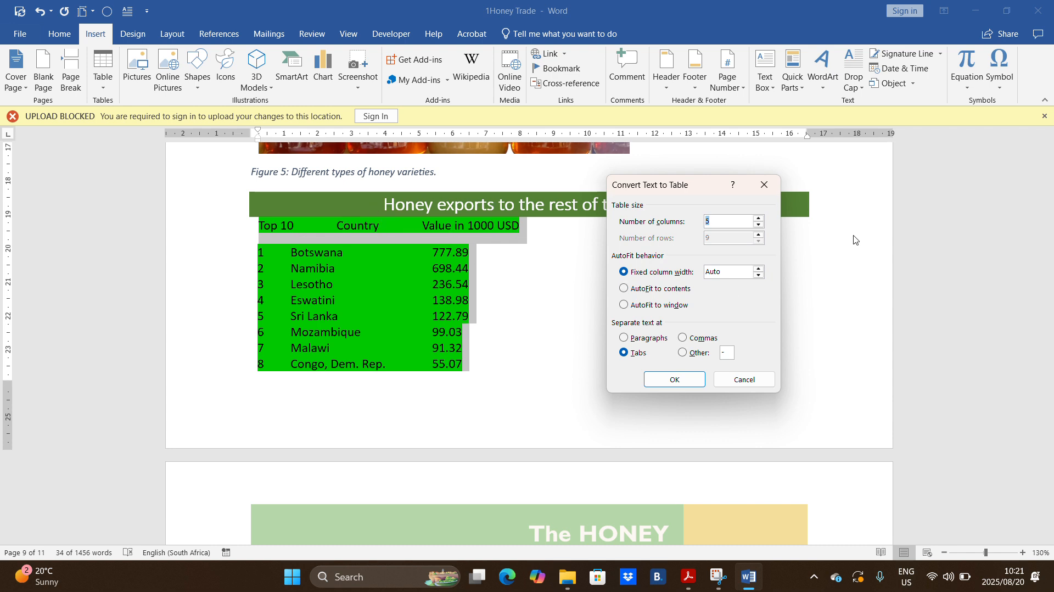
click(759, 225)
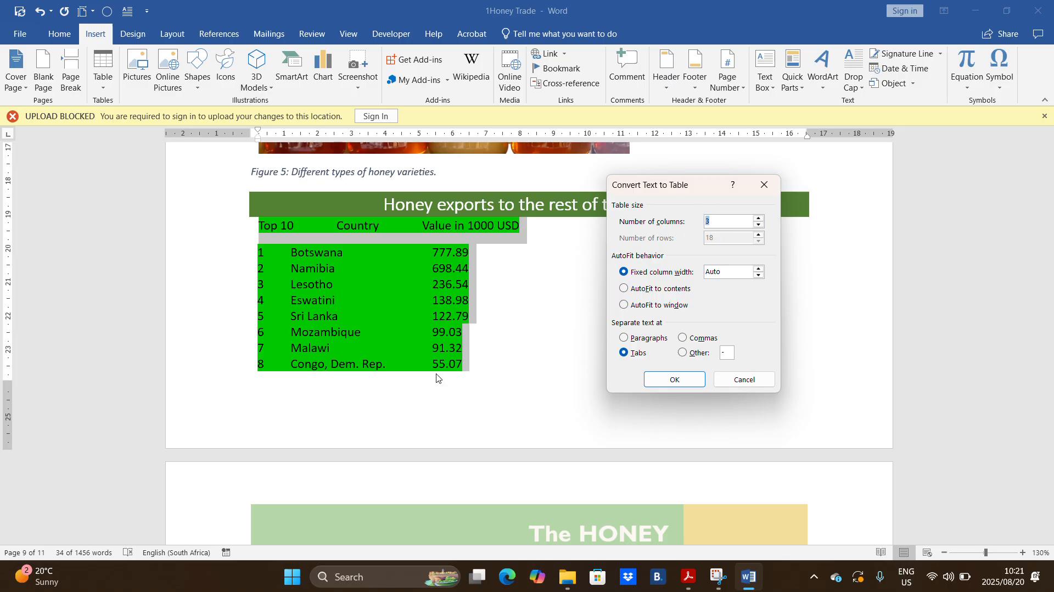
click(744, 379)
- Convert the green highlighted text under 'Honey exports to the rest of the world' into a three-column table separated at tabs
scroll(681, 357, down, 6)
scroll(653, 354, up, 3)
scroll(653, 354, up, 3)
click(251, 224)
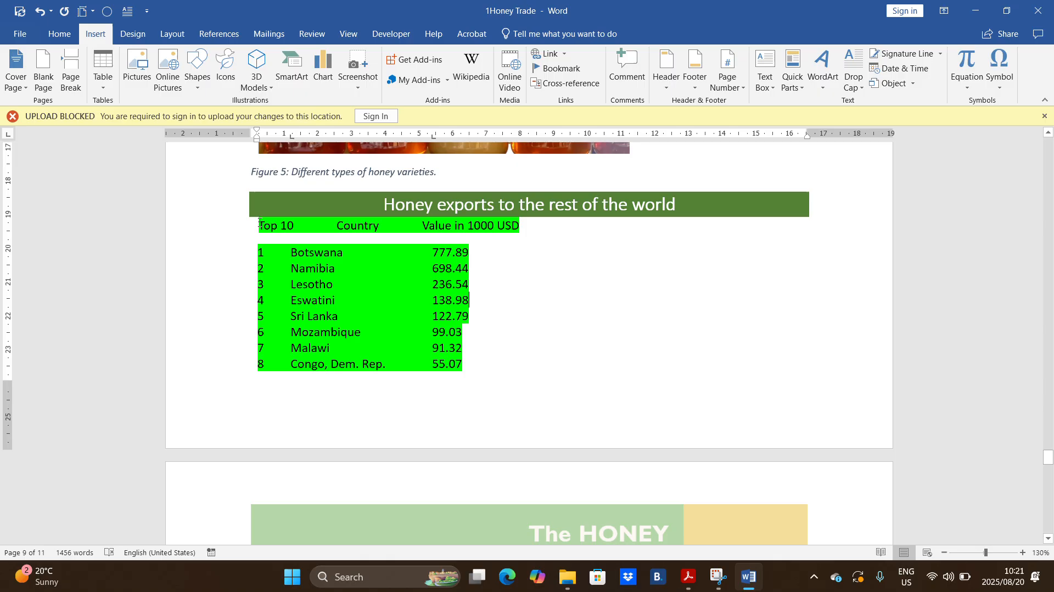
drag(259, 224, 463, 284)
scroll(463, 283, up, 8)
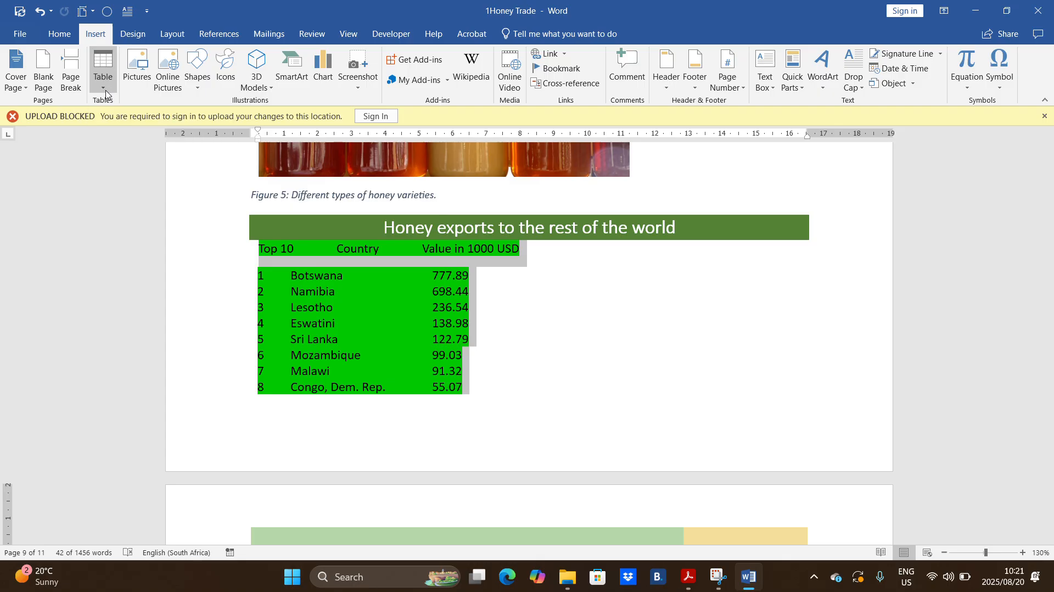
click(106, 89)
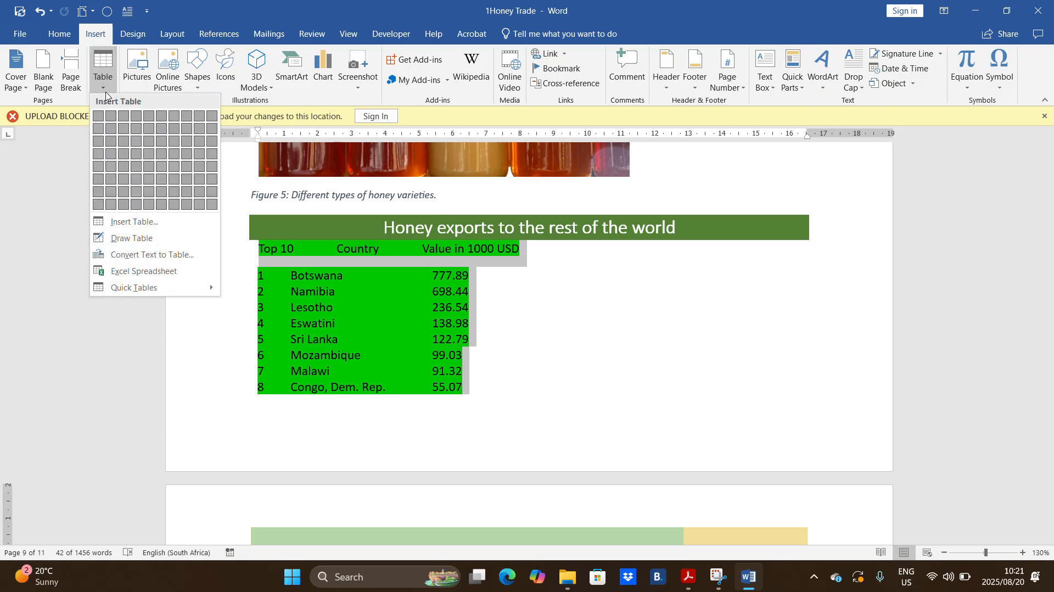
click(167, 259)
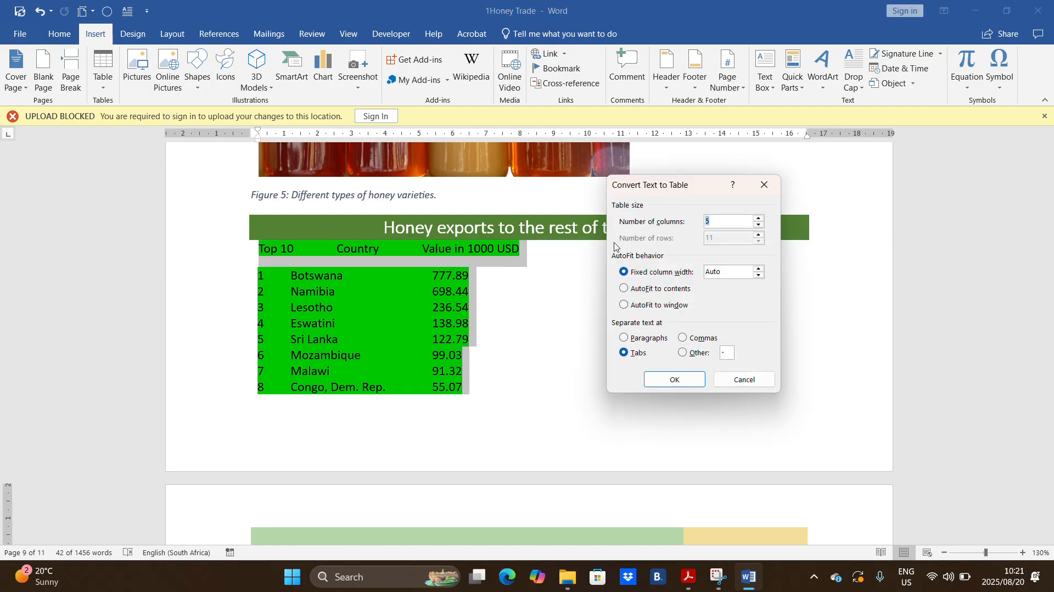
click(758, 225)
click(759, 225)
click(687, 383)
- Move the heading 'Value in 1000 USD' from the table's second row into the empty middle cell of the first row
scroll(618, 345, down, 5)
scroll(612, 342, up, 2)
scroll(613, 343, up, 3)
click(558, 220)
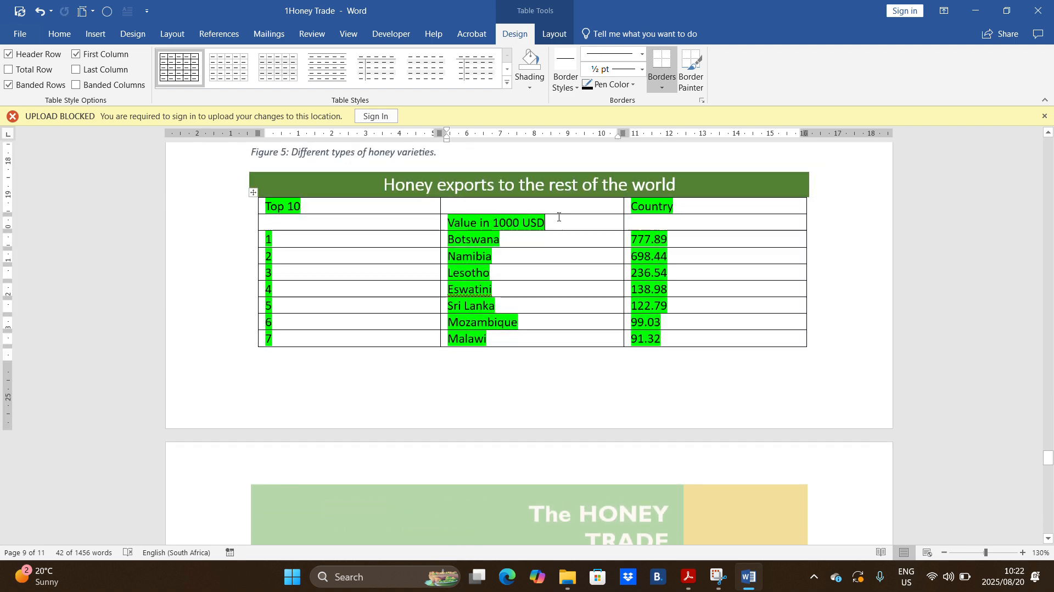
drag(551, 222, 475, 233)
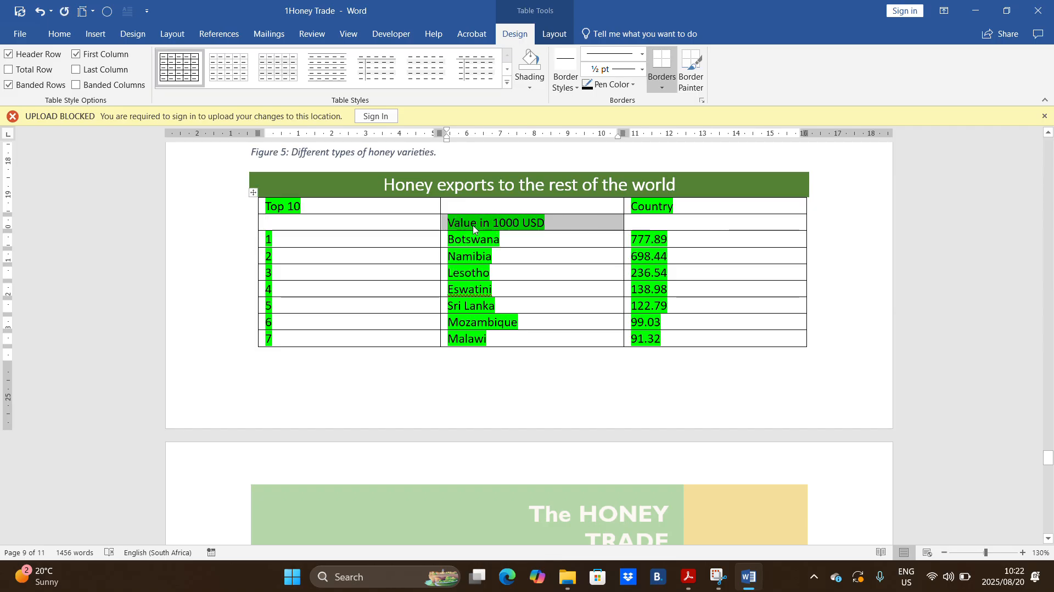
right_click(475, 223)
click(479, 206)
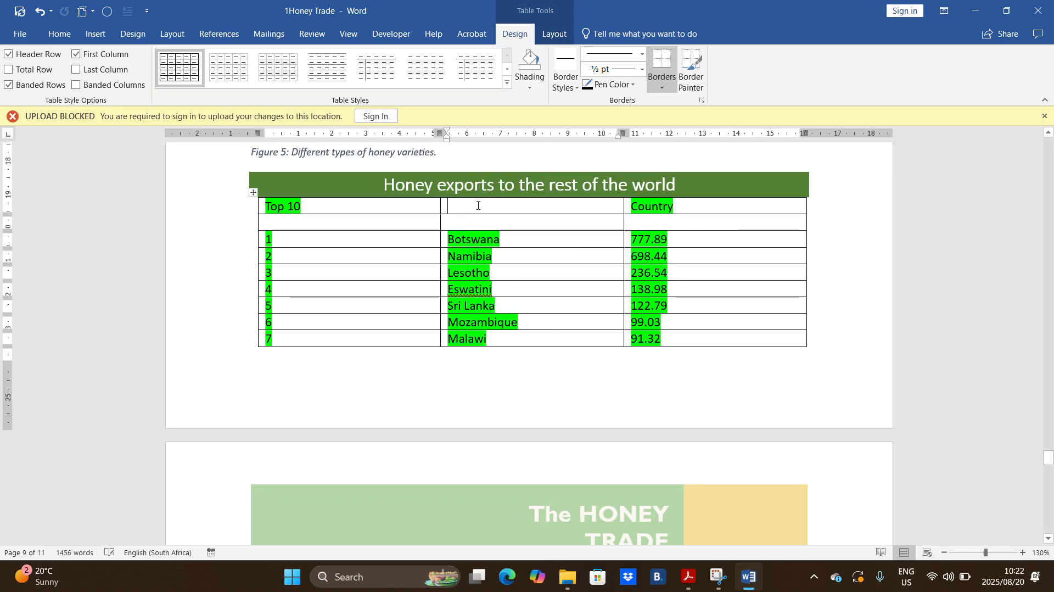
right_click(478, 205)
click(506, 266)
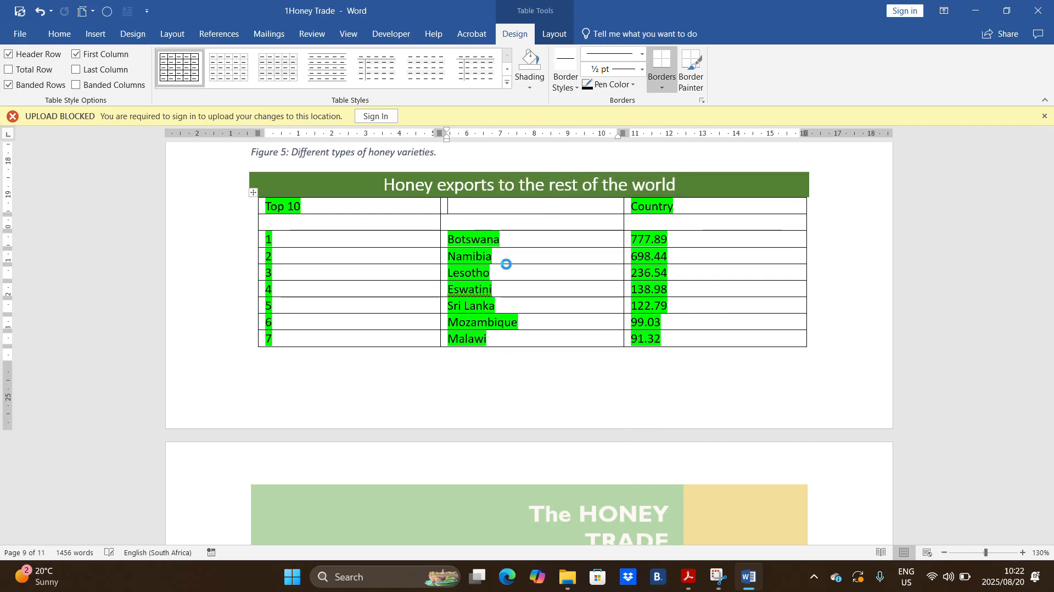
- Delete the entire empty second row of the table under 'Honey exports to the rest of the world'
click(680, 222)
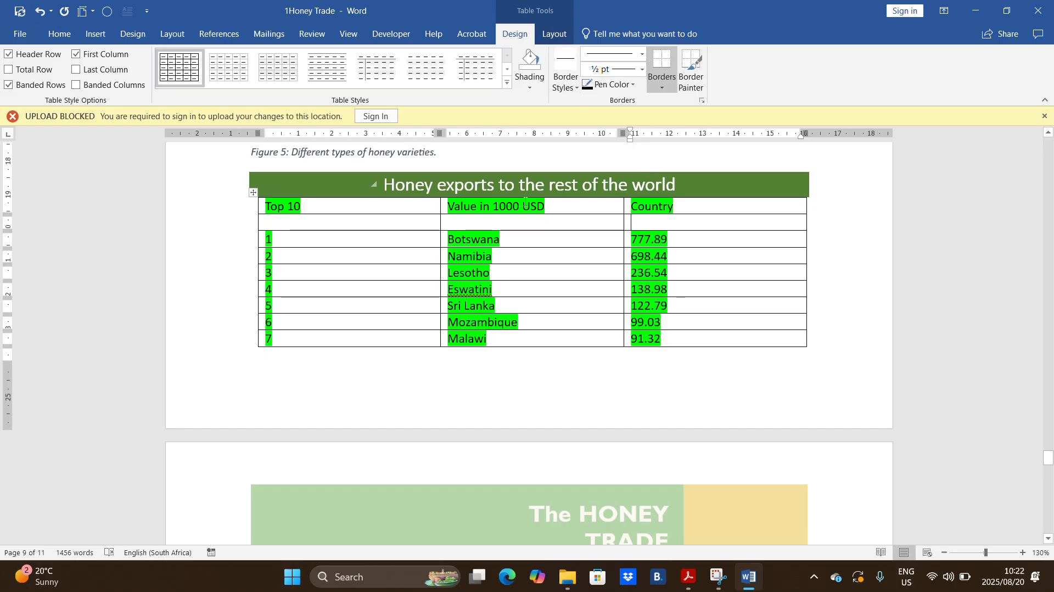
right_click(554, 225)
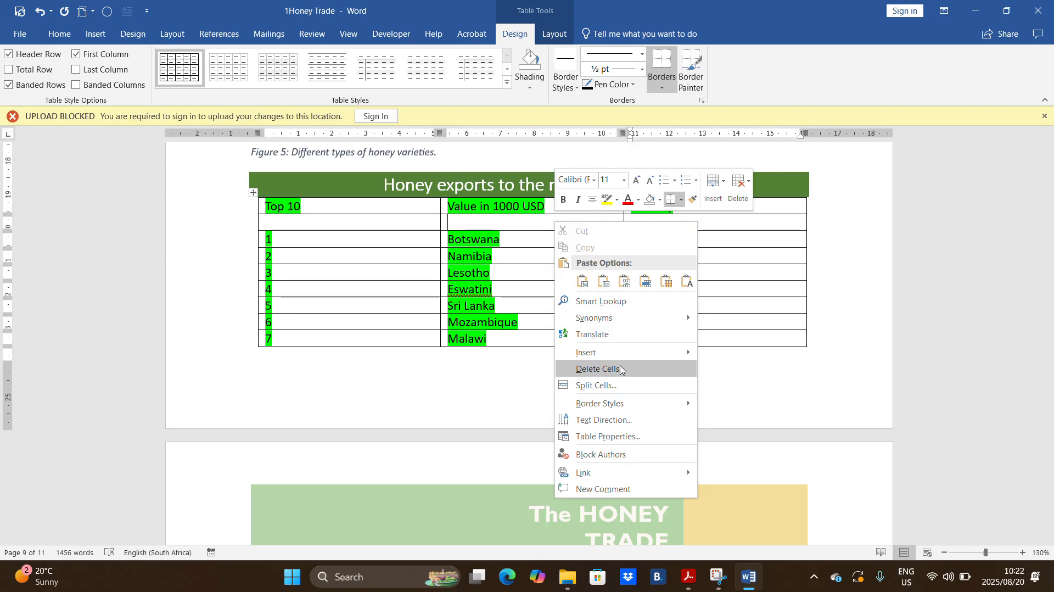
click(418, 272)
drag(367, 224, 699, 222)
right_click(700, 221)
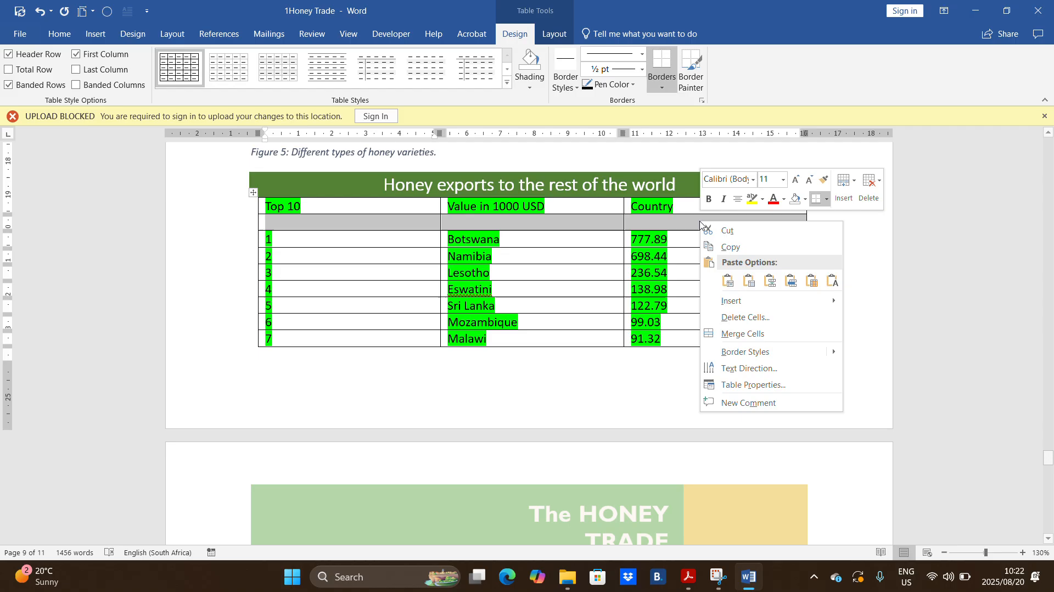
click(756, 319)
click(475, 277)
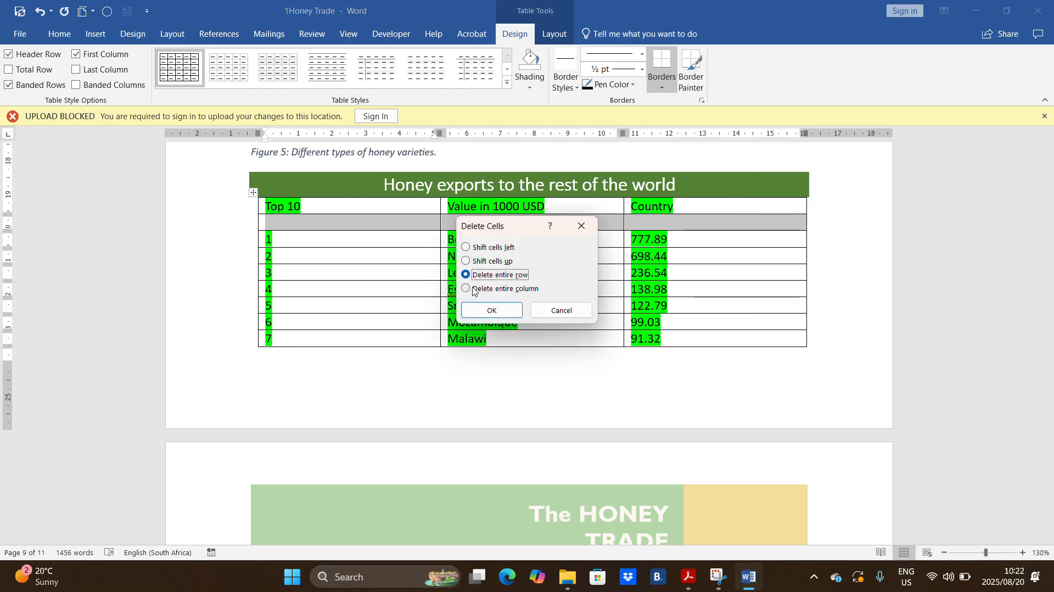
click(491, 310)
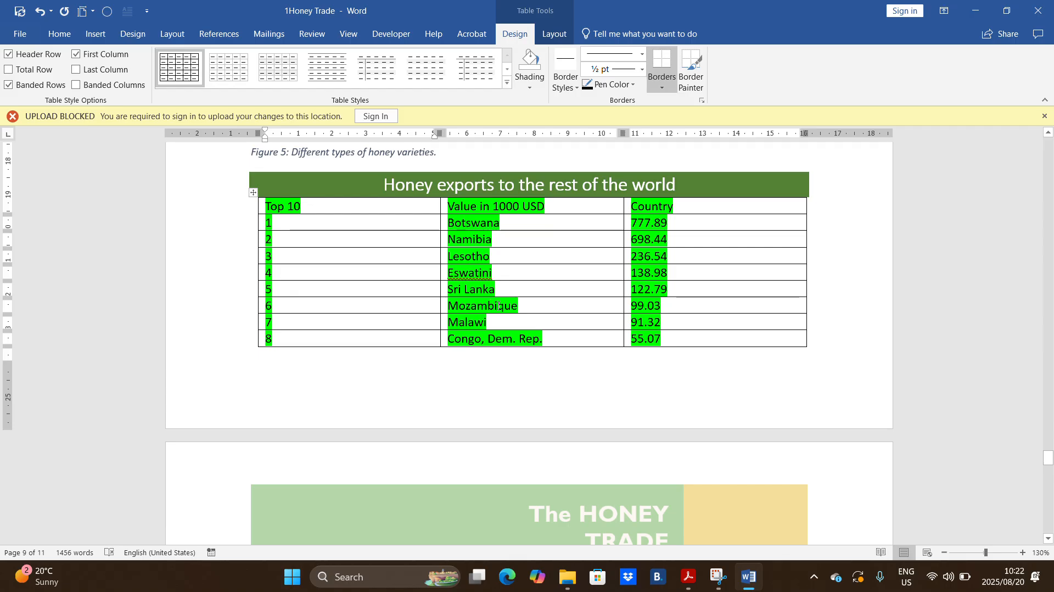
- Remove the green highlighting from all text in the honey exports table, including the rows on the following page
drag(308, 211, 685, 296)
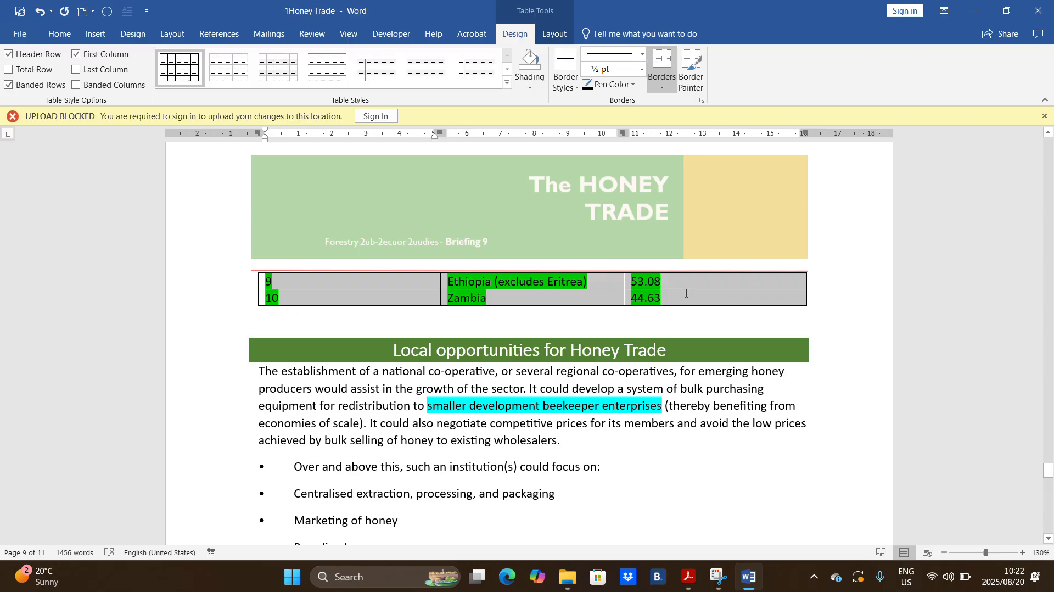
click(60, 33)
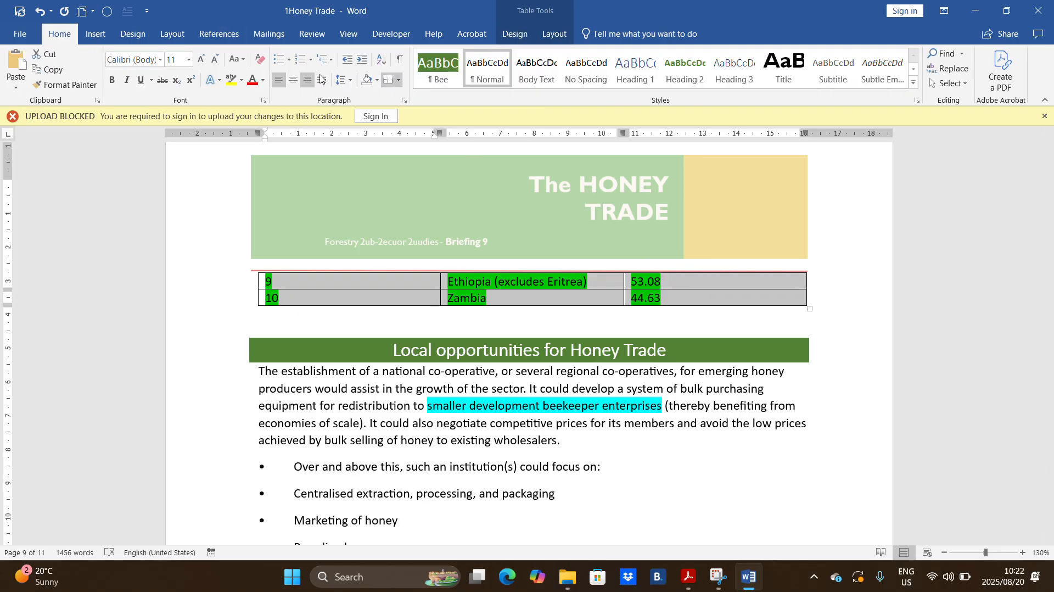
scroll(526, 301, up, 5)
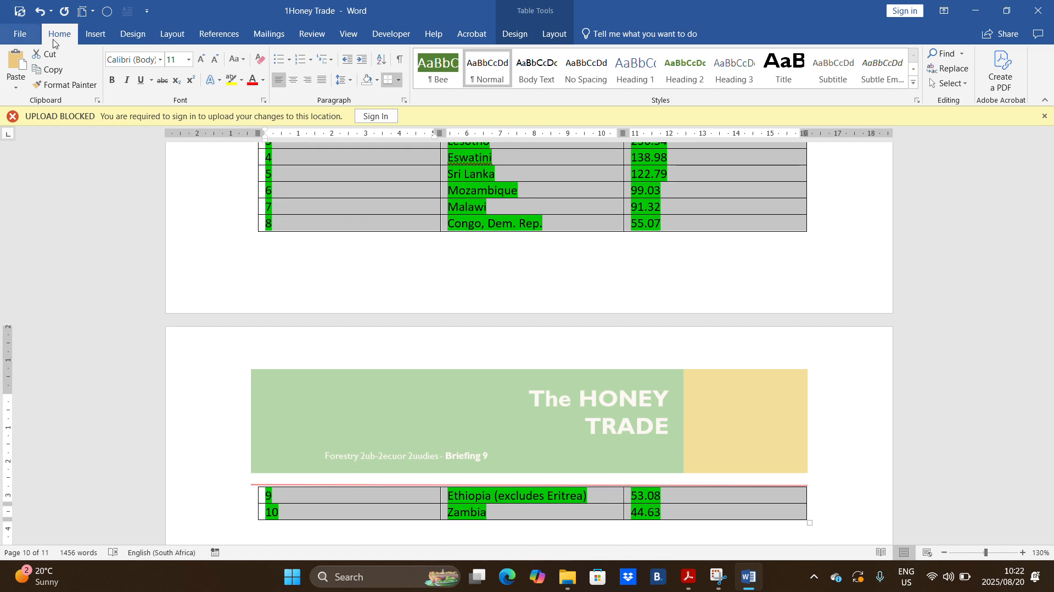
click(242, 81)
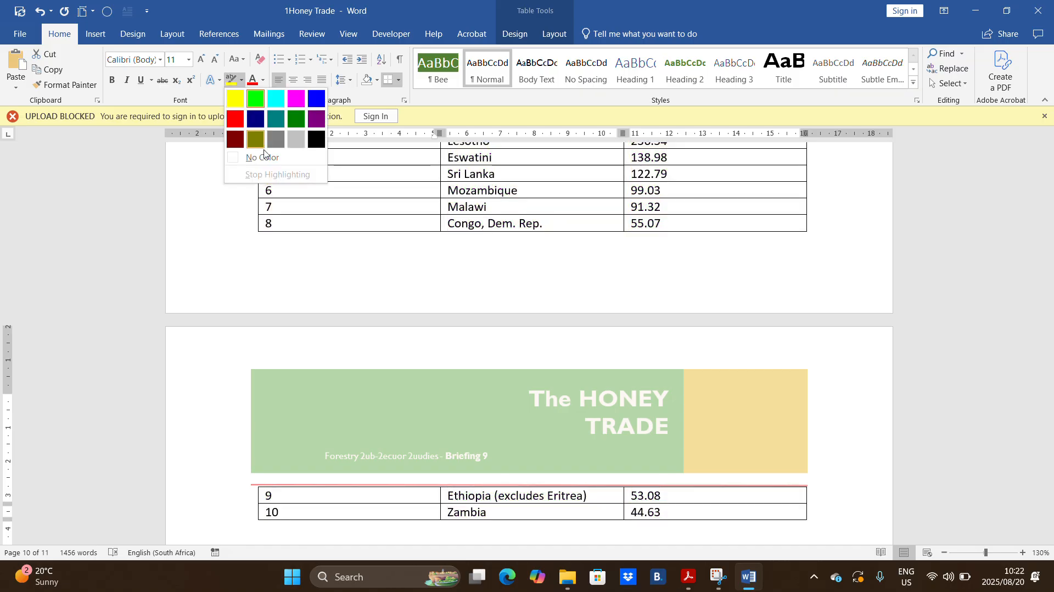
click(264, 158)
click(372, 251)
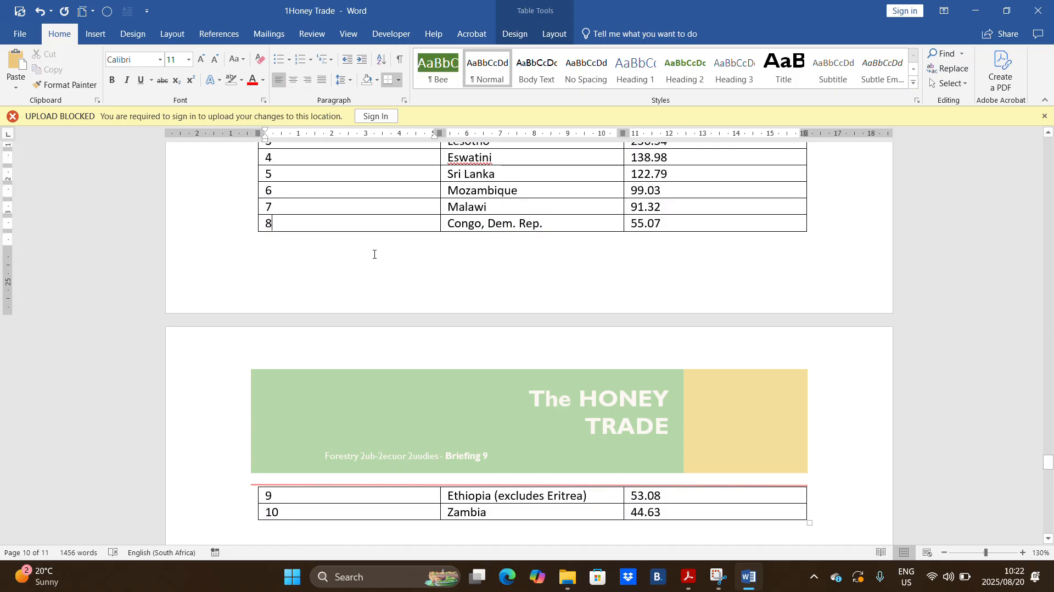
scroll(368, 248, up, 3)
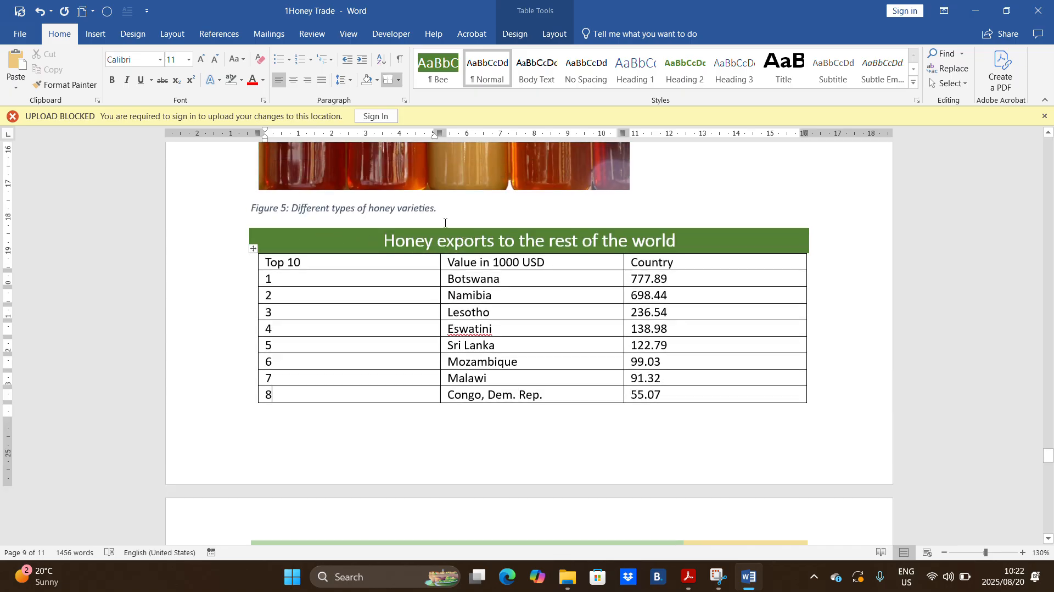
scroll(699, 336, down, 3)
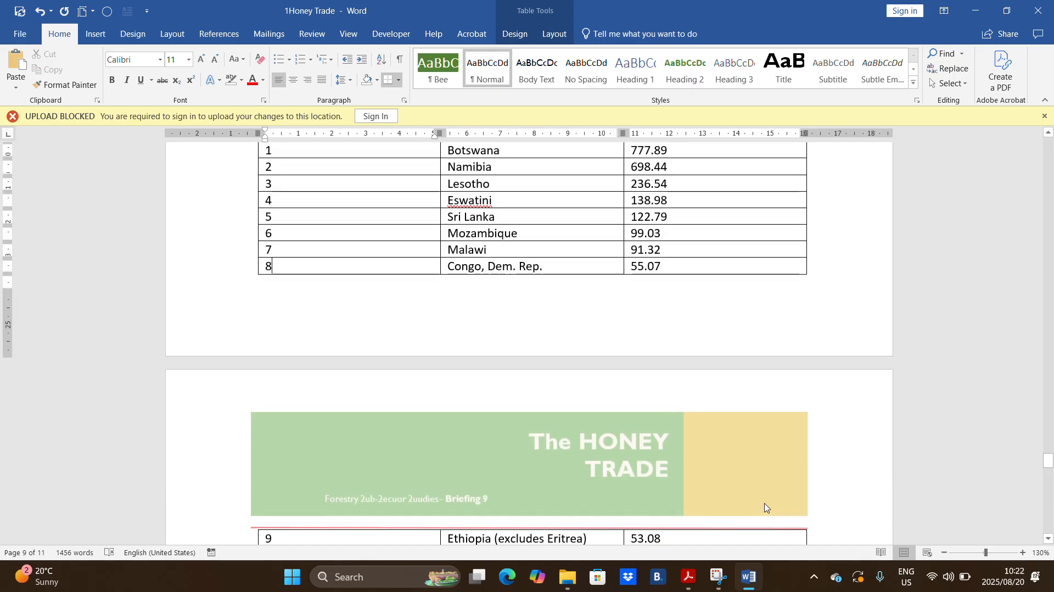
scroll(772, 506, up, 2)
- Read question 1.8 in the question paper PDF and locate the blue highlighted text under 'Local opportunities for Honey Trade' in Word
click(688, 576)
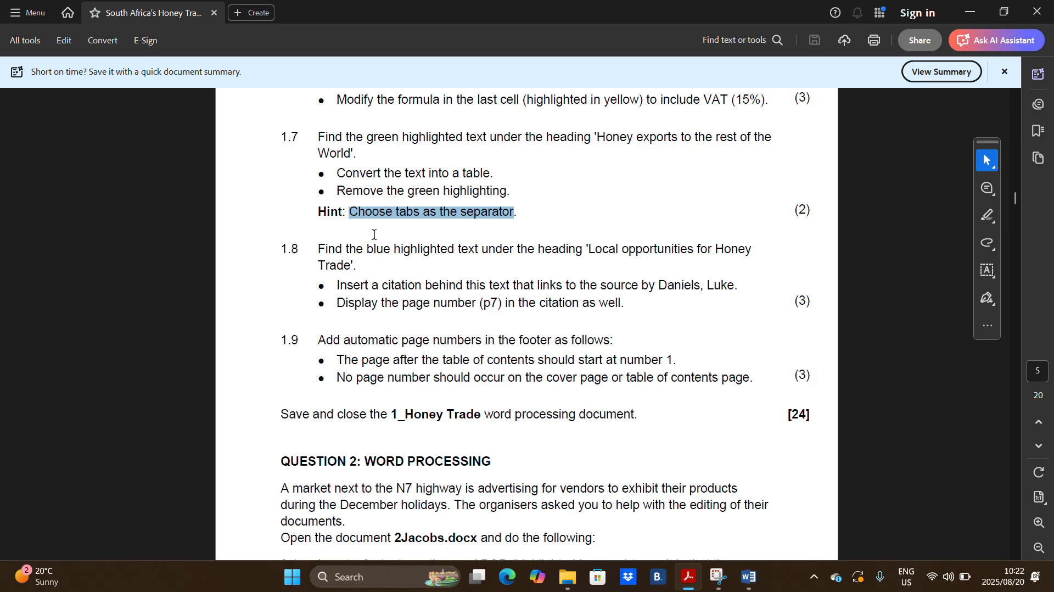
scroll(374, 236, down, 1)
drag(393, 198, 476, 208)
click(749, 577)
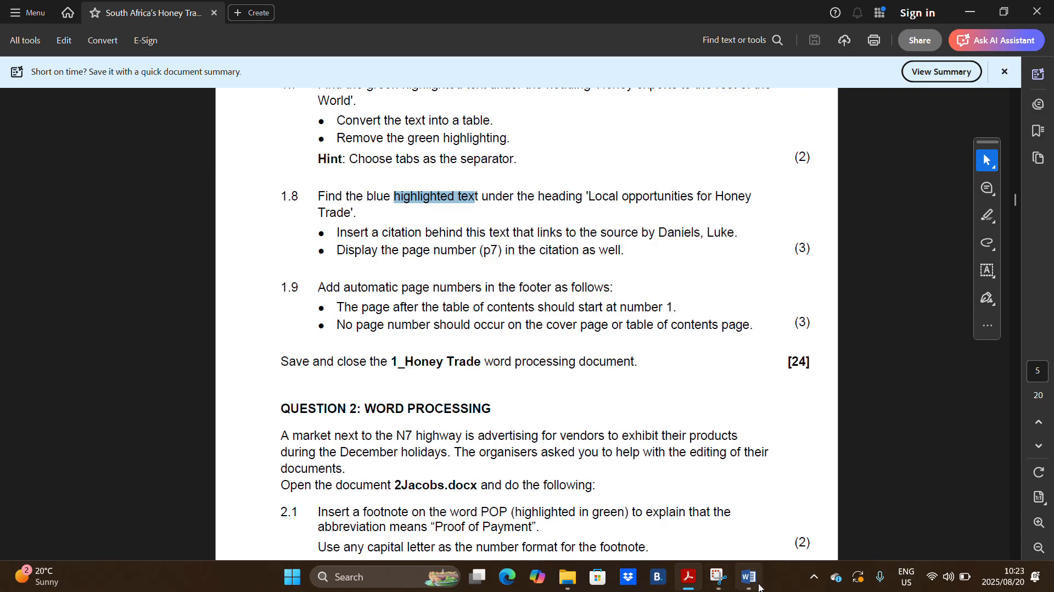
scroll(596, 278, down, 6)
scroll(596, 278, down, 2)
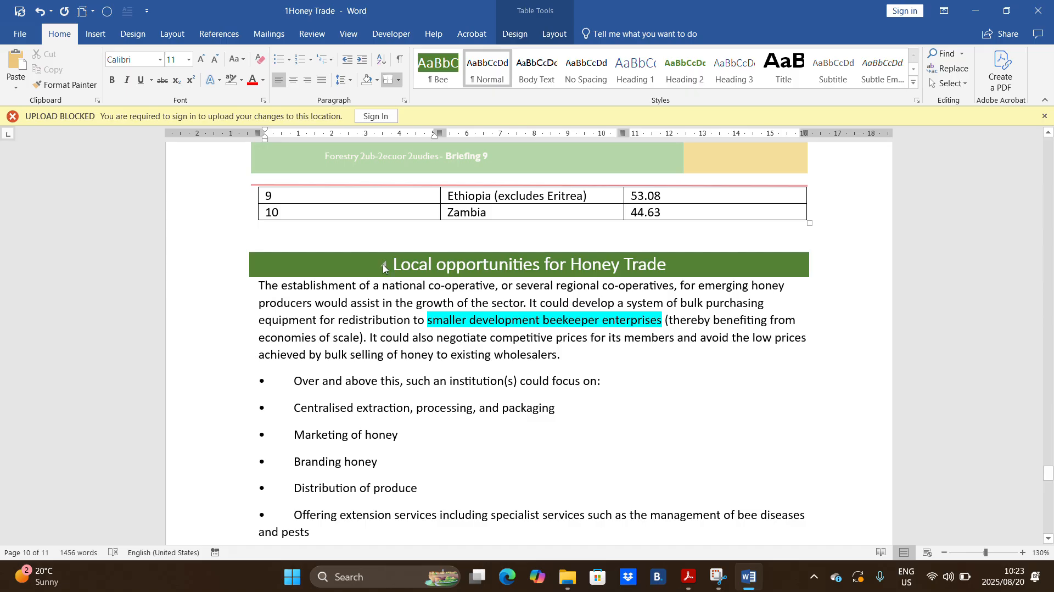
click(688, 577)
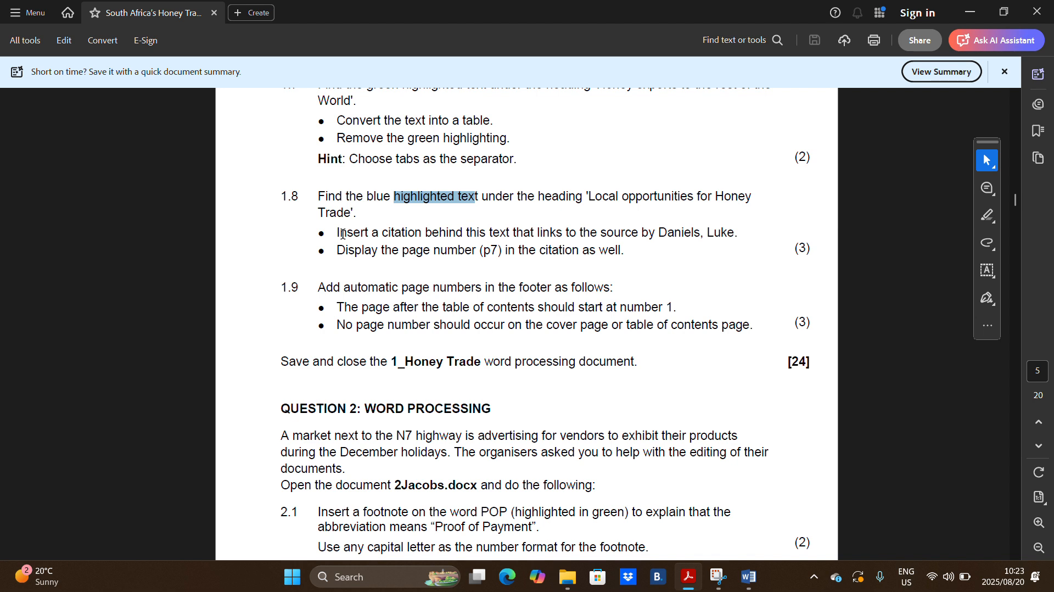
drag(501, 233, 725, 234)
click(752, 581)
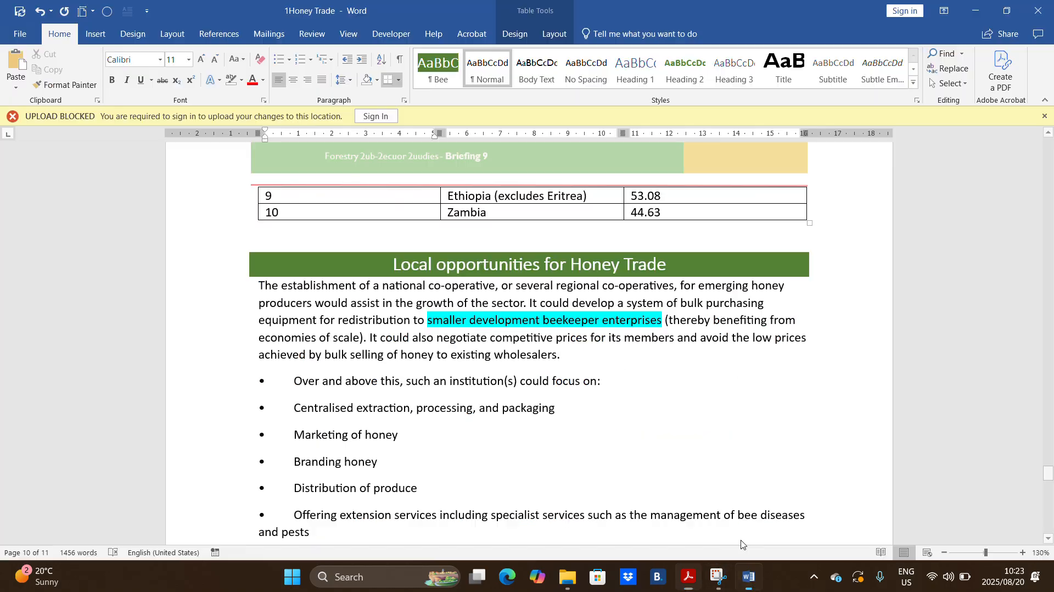
- Insert a citation behind 'smaller development beekeeper enterprises' that links to the 2022 source 'This honey factory in Taung wants to make a million hives'
click(662, 320)
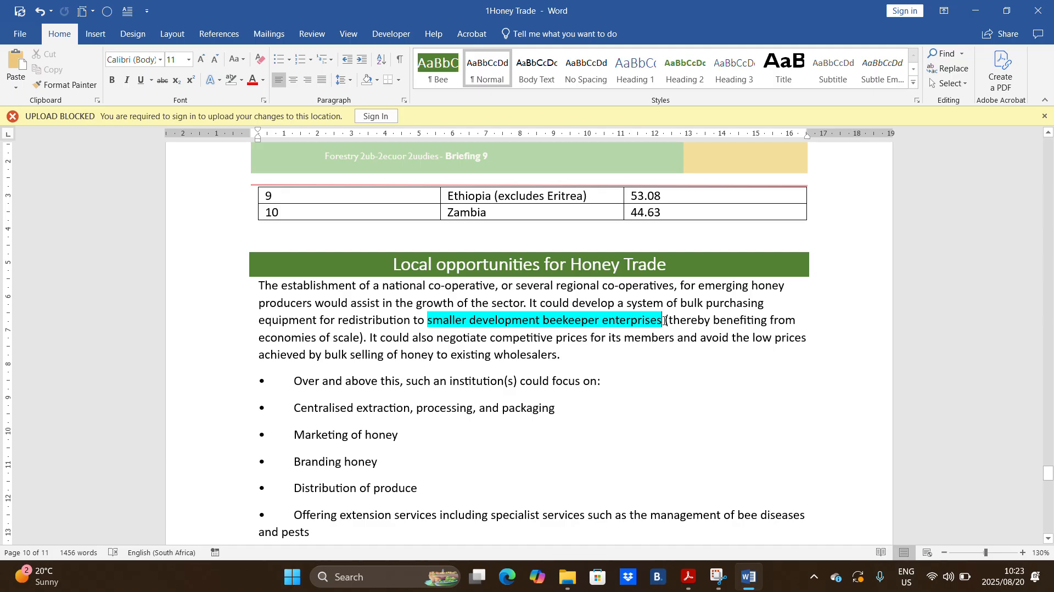
click(223, 41)
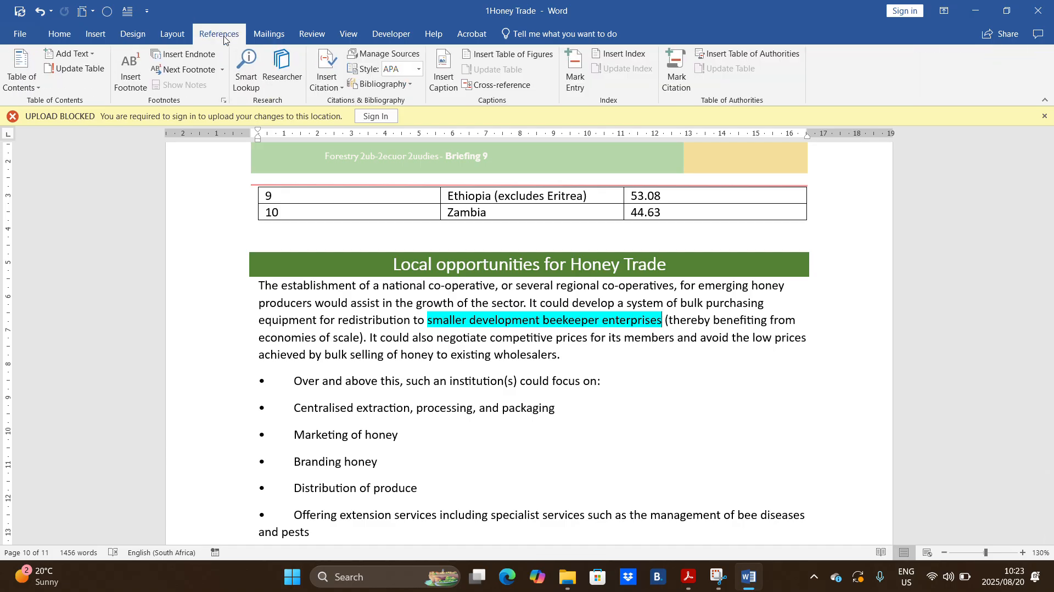
click(339, 88)
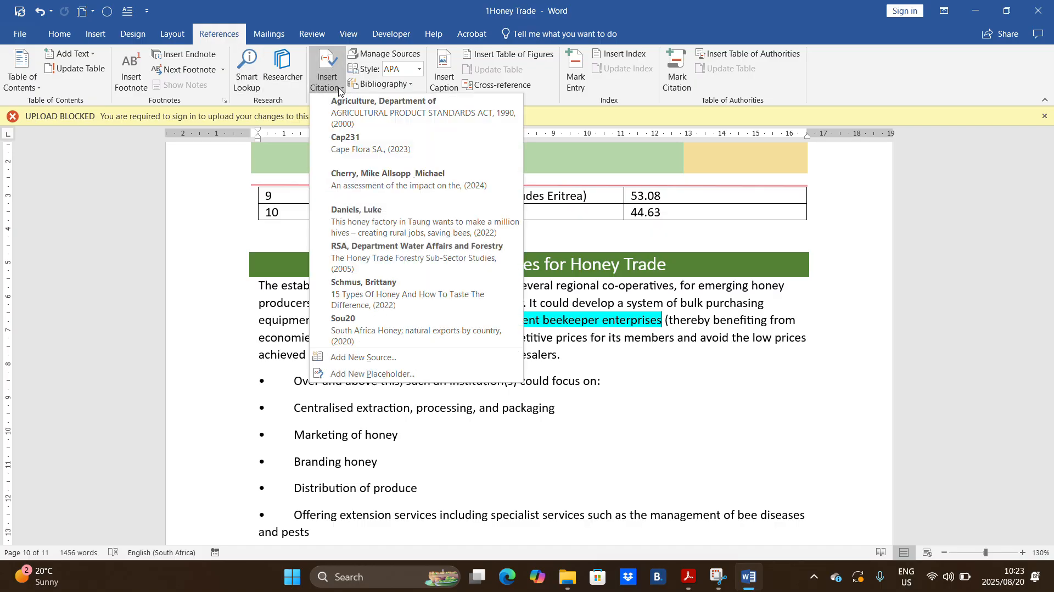
click(378, 225)
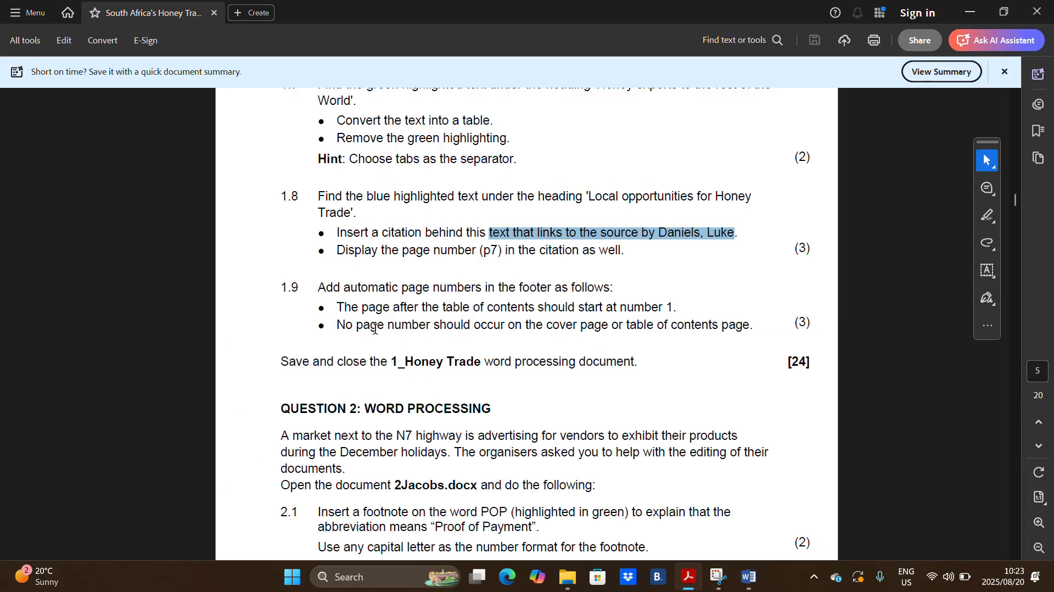
- Check the page number instruction of question 1.8 in the question paper PDF and add page 7 to the citation in Word
click(340, 250)
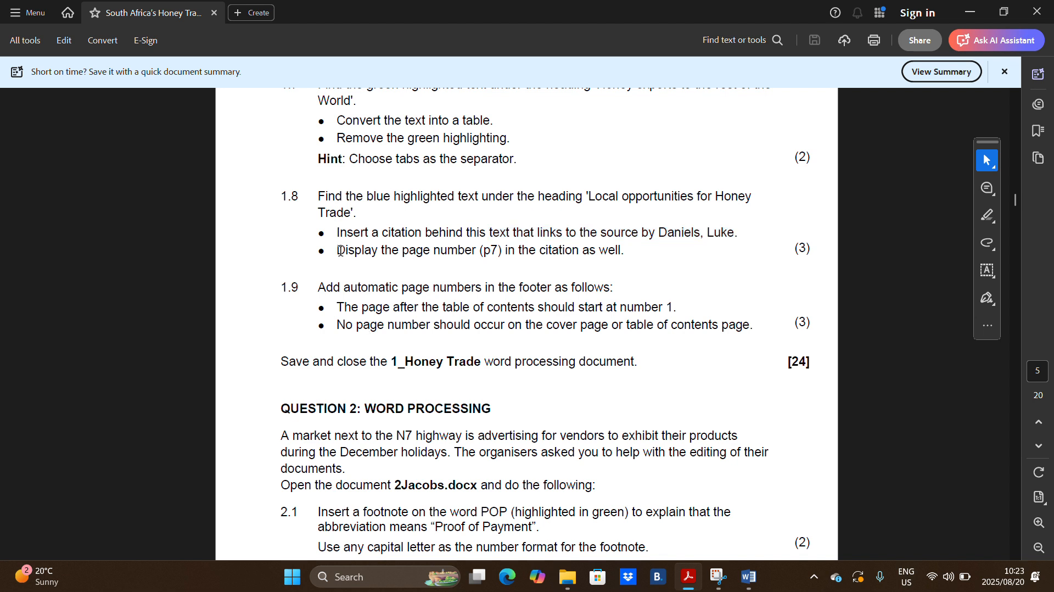
drag(340, 250, 626, 257)
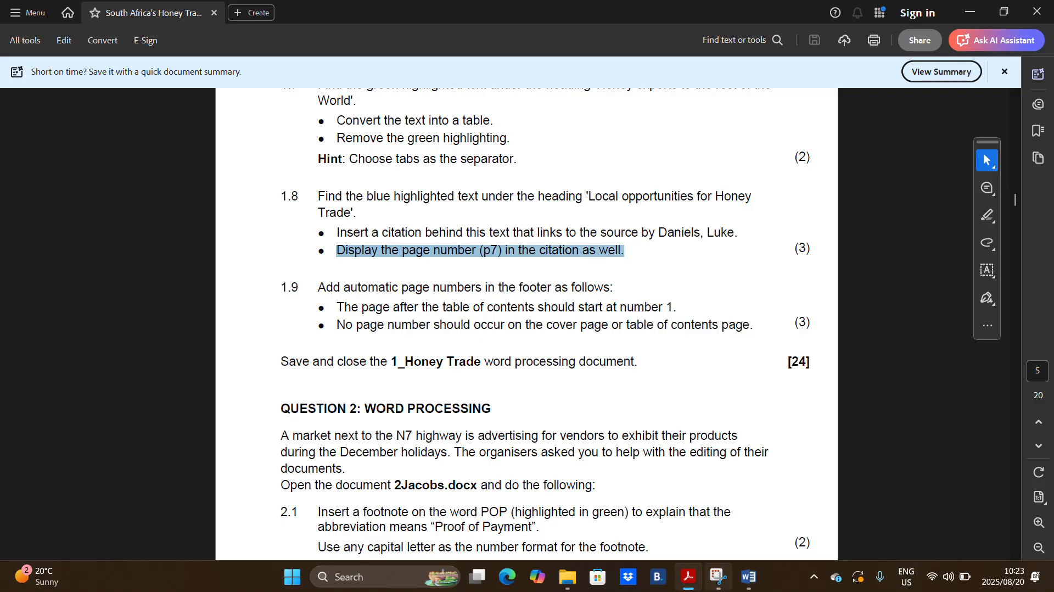
click(750, 577)
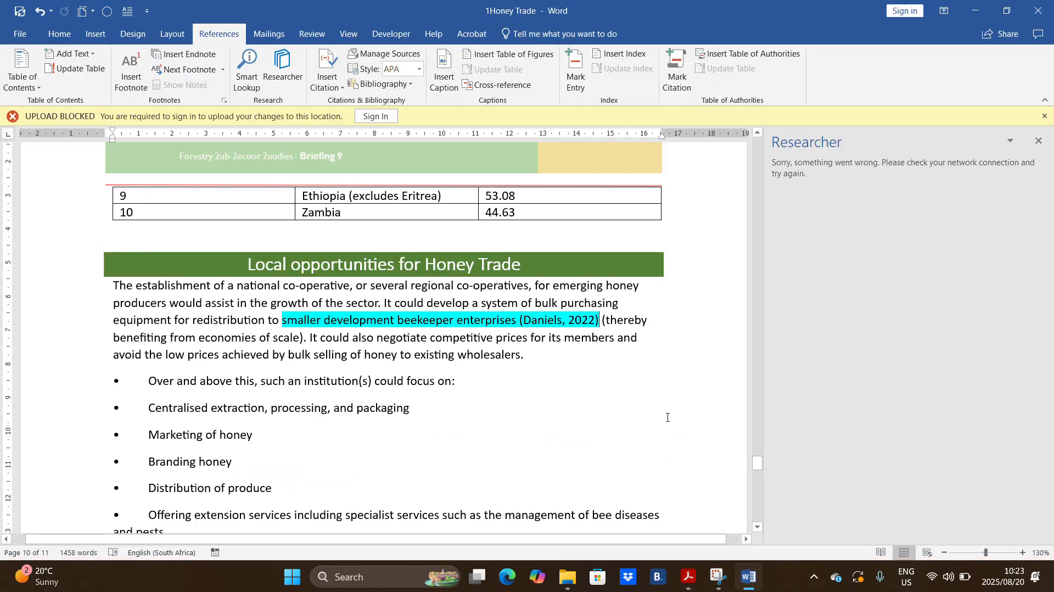
right_click(545, 322)
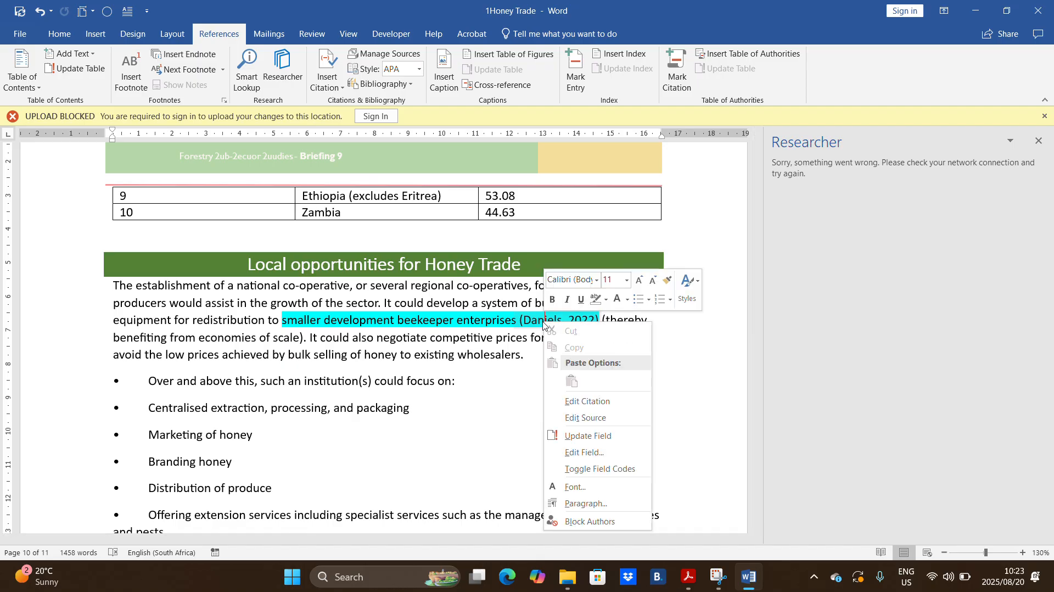
click(603, 402)
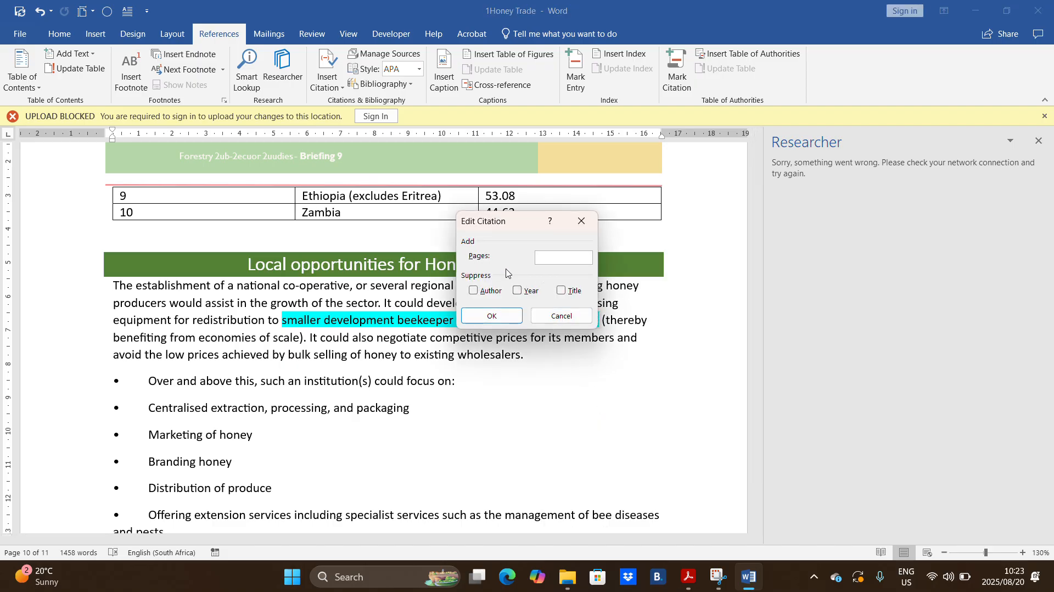
click(504, 315)
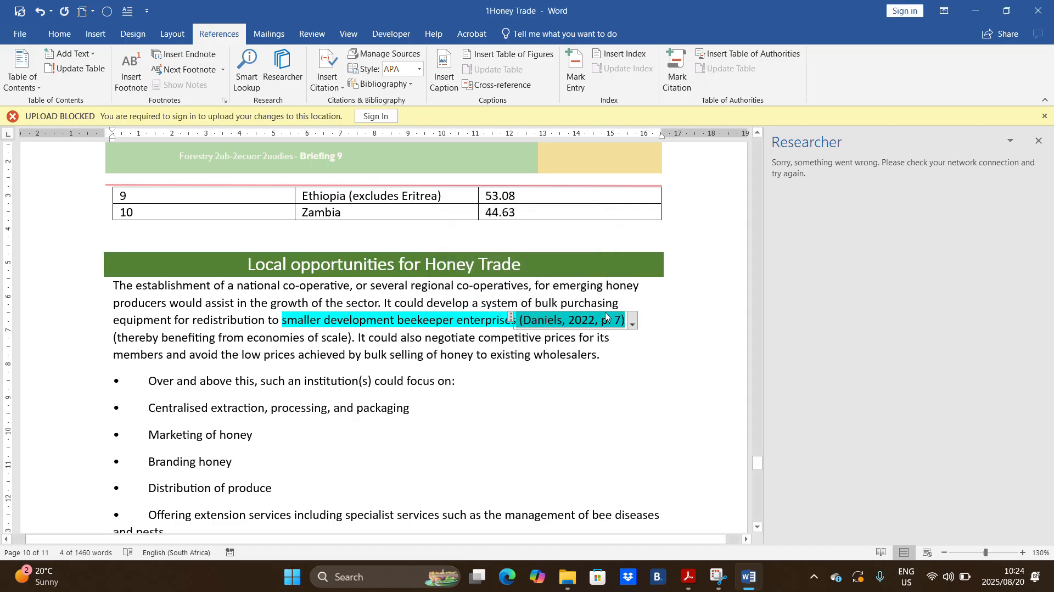
- Read question 1.9 in the question paper PDF about automatic footer page numbers and the starting number, and return to Word
click(688, 577)
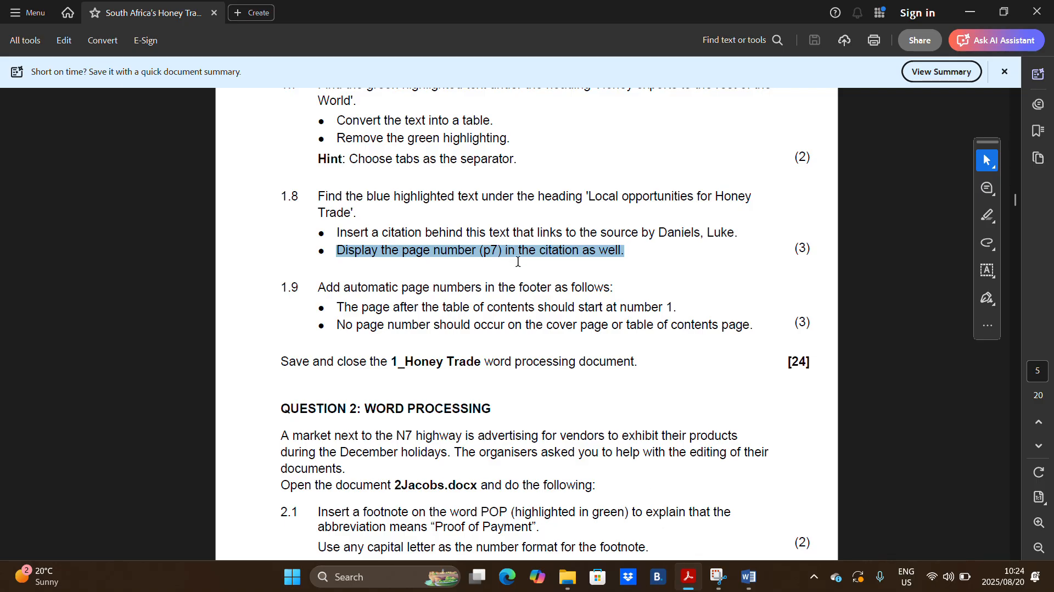
scroll(511, 240, down, 1)
drag(318, 260, 612, 261)
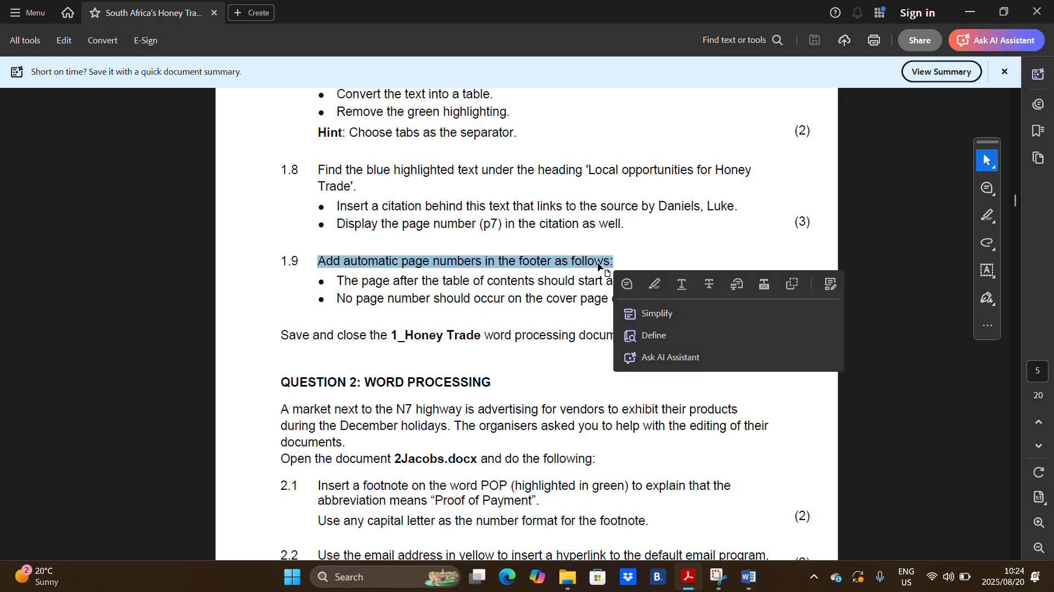
click(369, 284)
drag(402, 282, 676, 283)
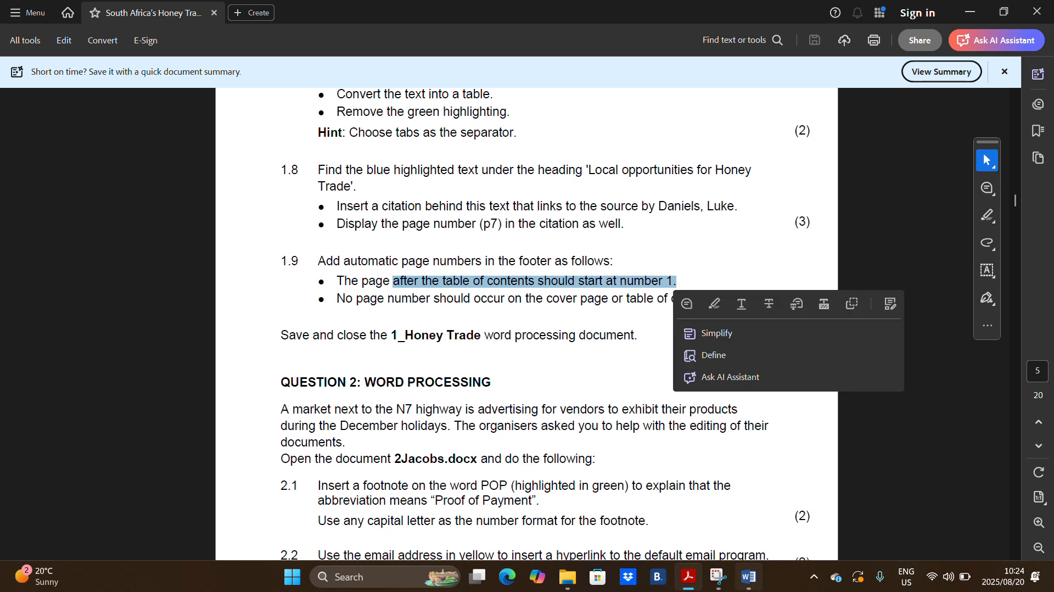
click(753, 581)
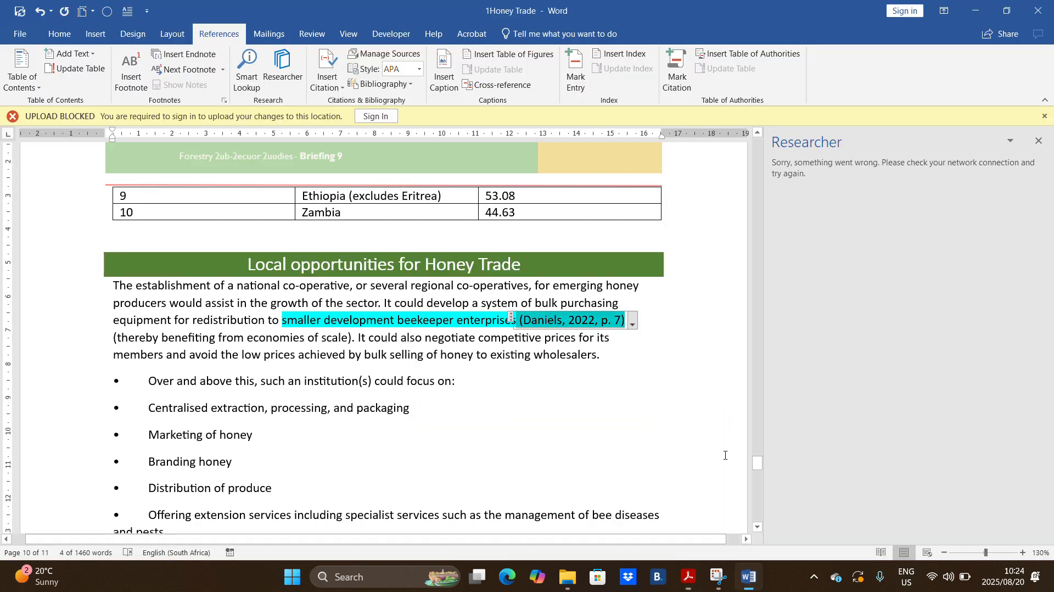
- Close the Researcher pane and open the footer of the page after the table of contents for editing
click(1039, 141)
scroll(1051, 451, up, 5)
drag(1051, 450, 1016, 200)
scroll(322, 320, down, 3)
scroll(321, 320, down, 20)
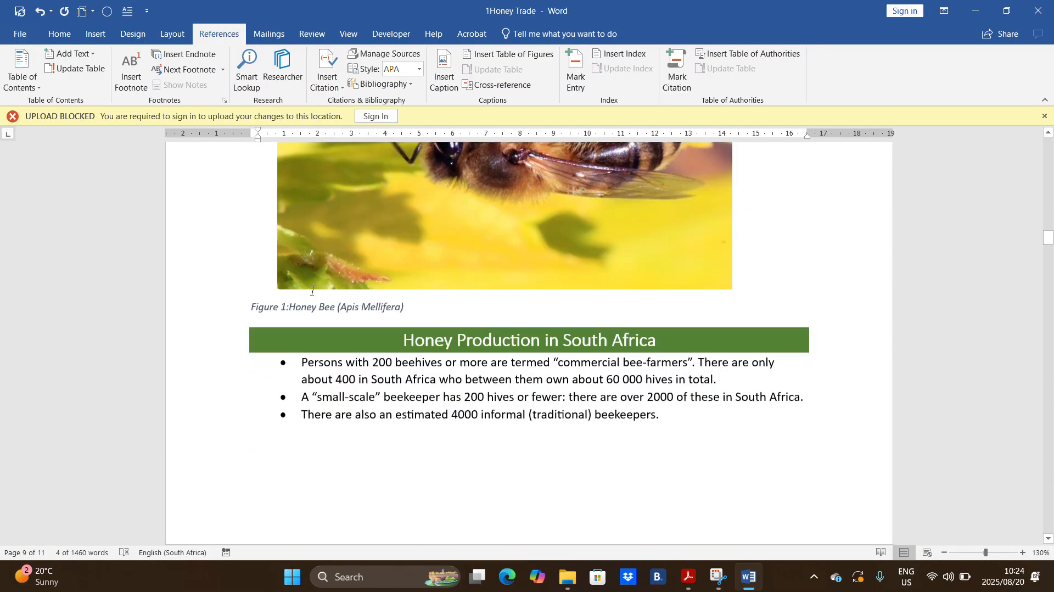
scroll(321, 307, down, 3)
double_click(319, 370)
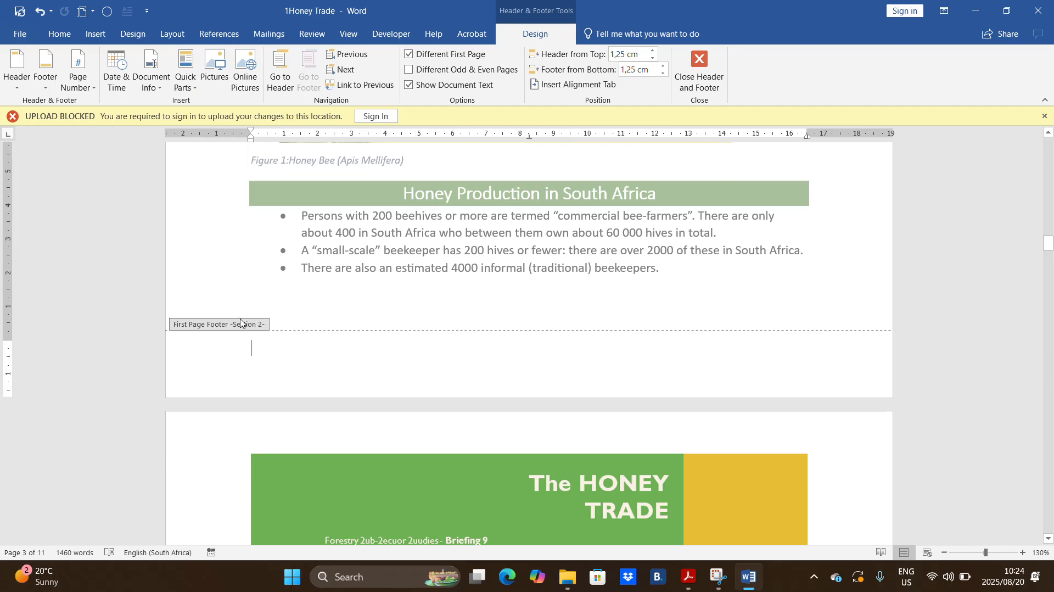
- Check the Section 1 footer, and insert a Plain Number 1 page number at the bottom of the page in the Section 2 first page footer
scroll(240, 321, up, 15)
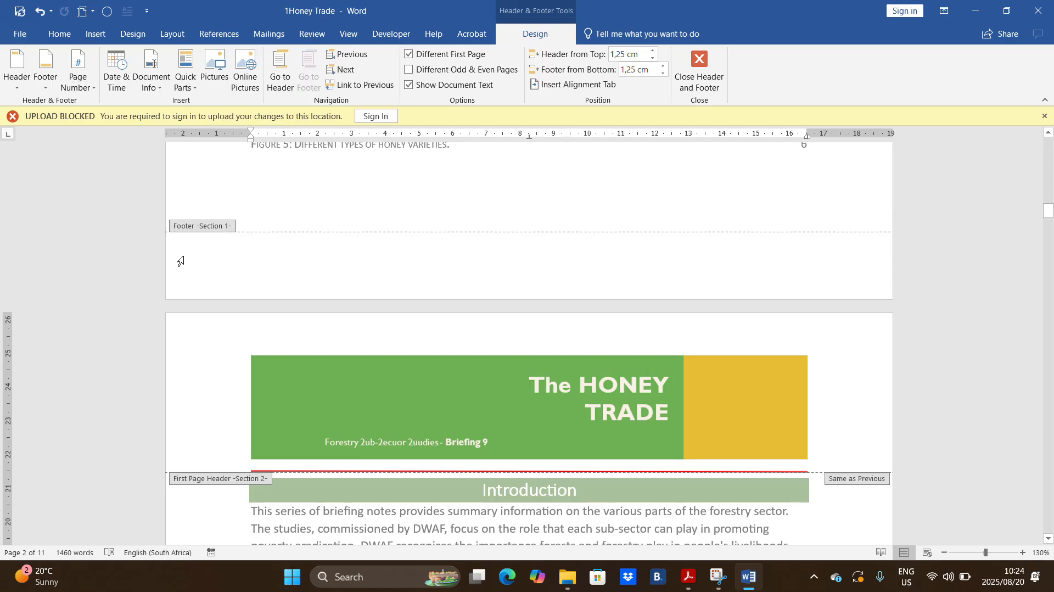
scroll(252, 178, up, 3)
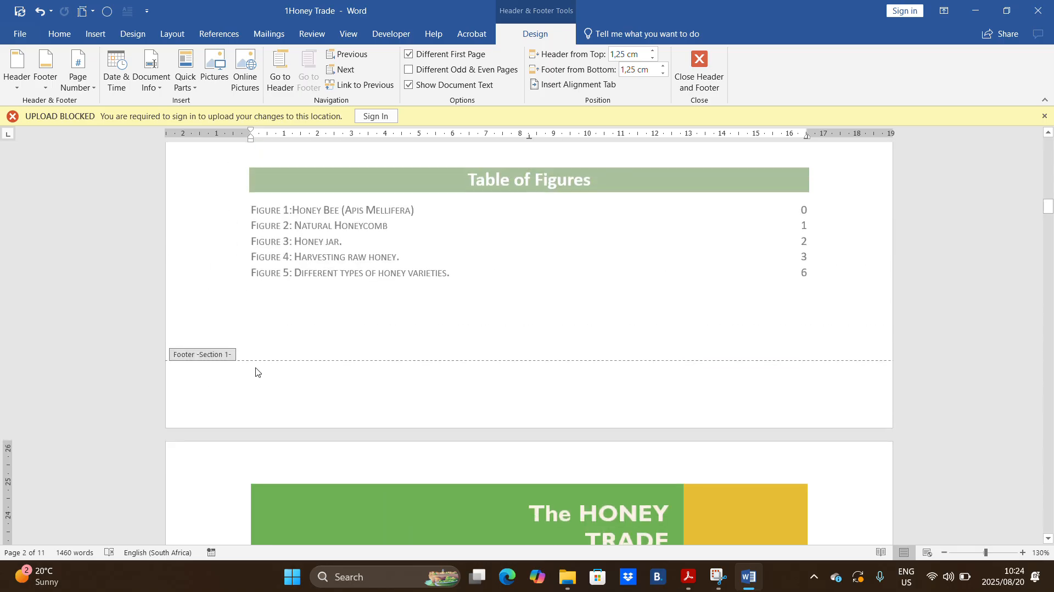
scroll(287, 426, down, 18)
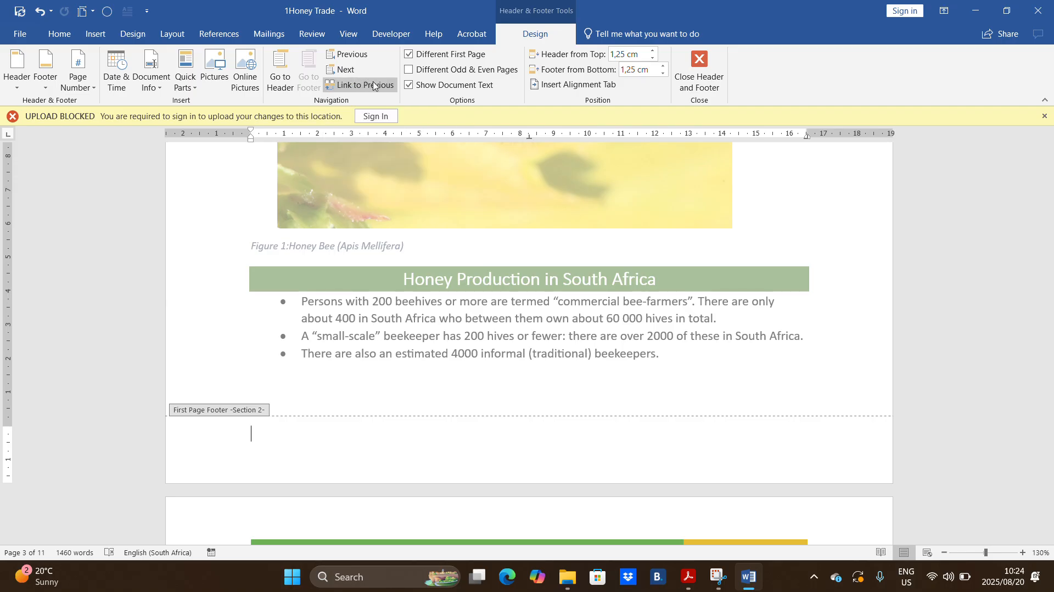
click(81, 83)
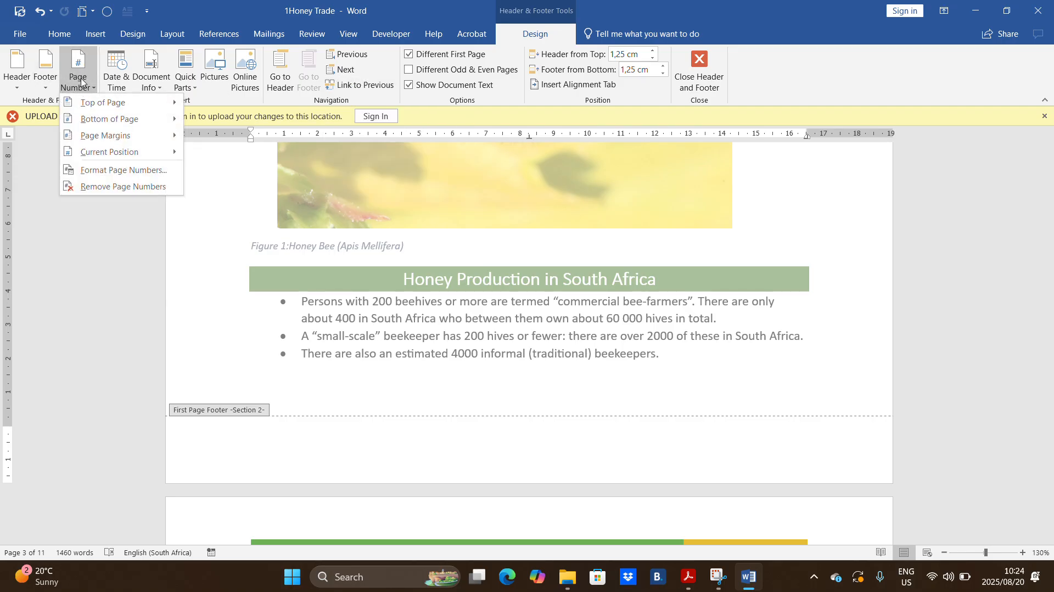
mouse_move(110, 119)
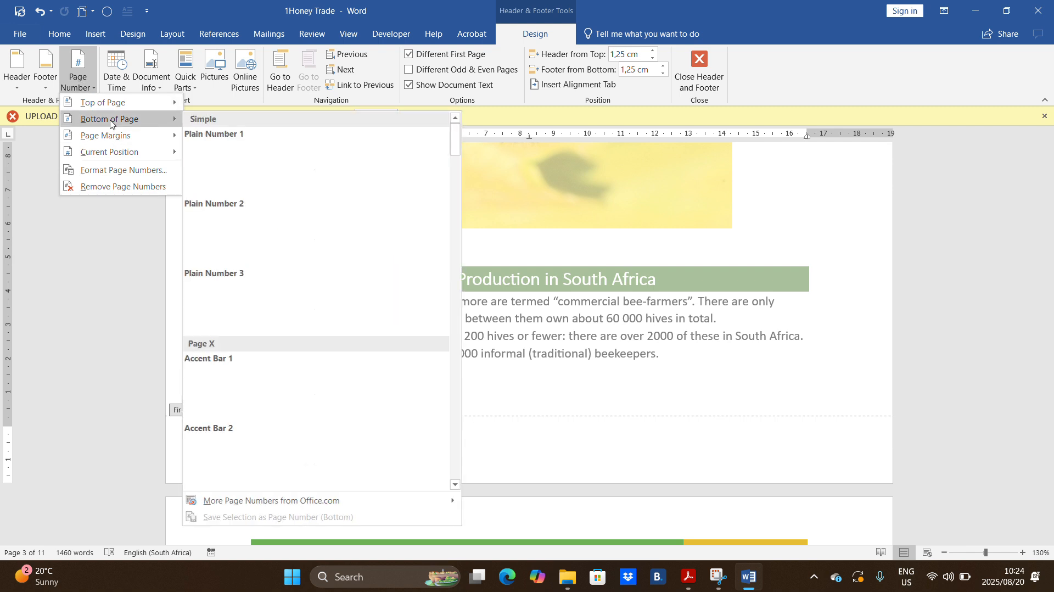
click(257, 168)
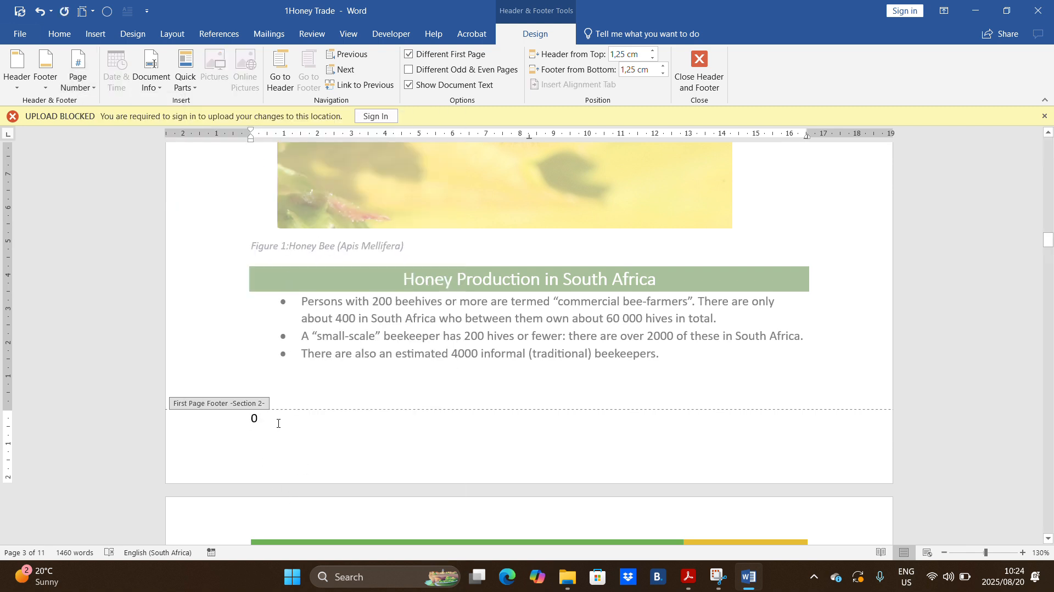
- Check the starting number in question 1.9 of the question paper PDF and set the Section 2 page numbering in Word to start at 1
click(688, 576)
click(683, 276)
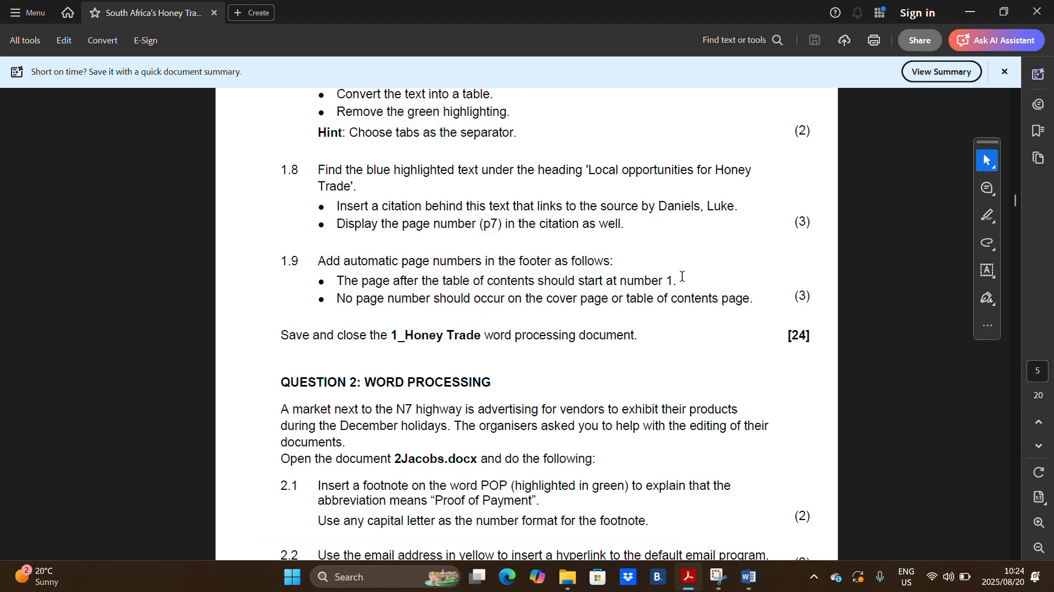
drag(679, 281, 579, 281)
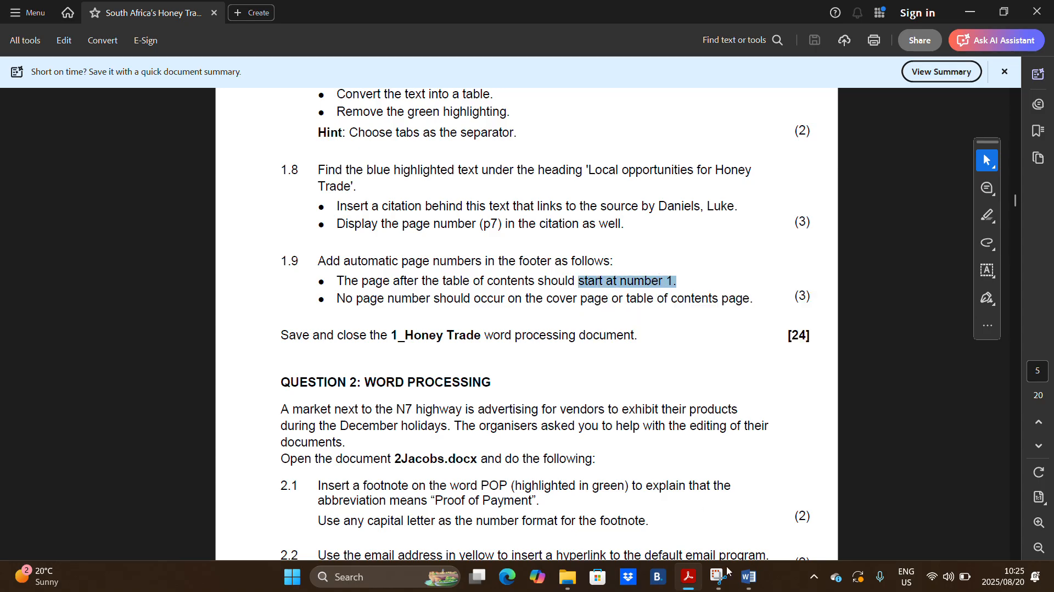
click(749, 577)
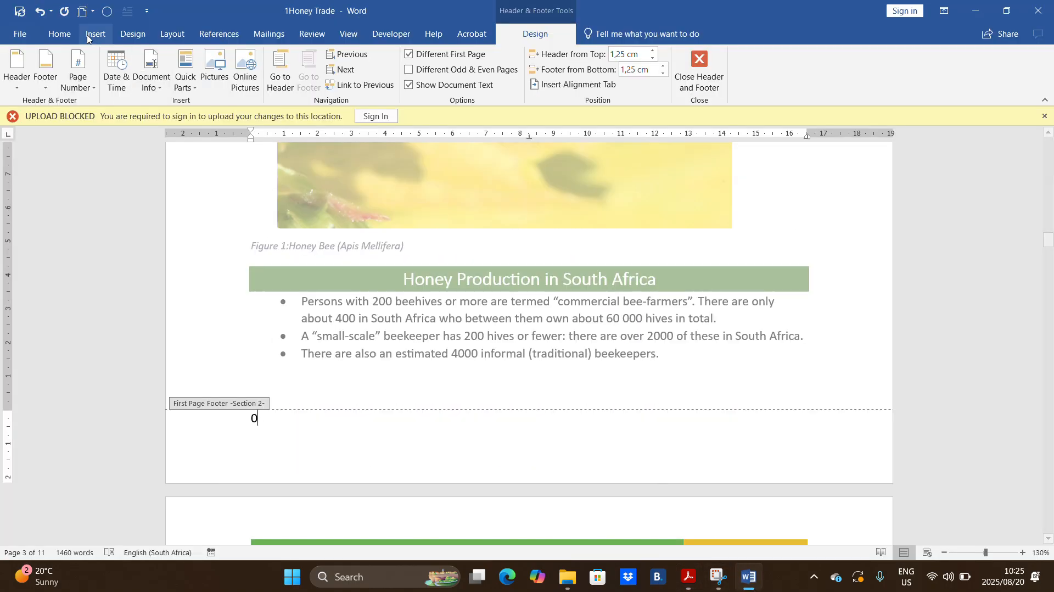
click(79, 87)
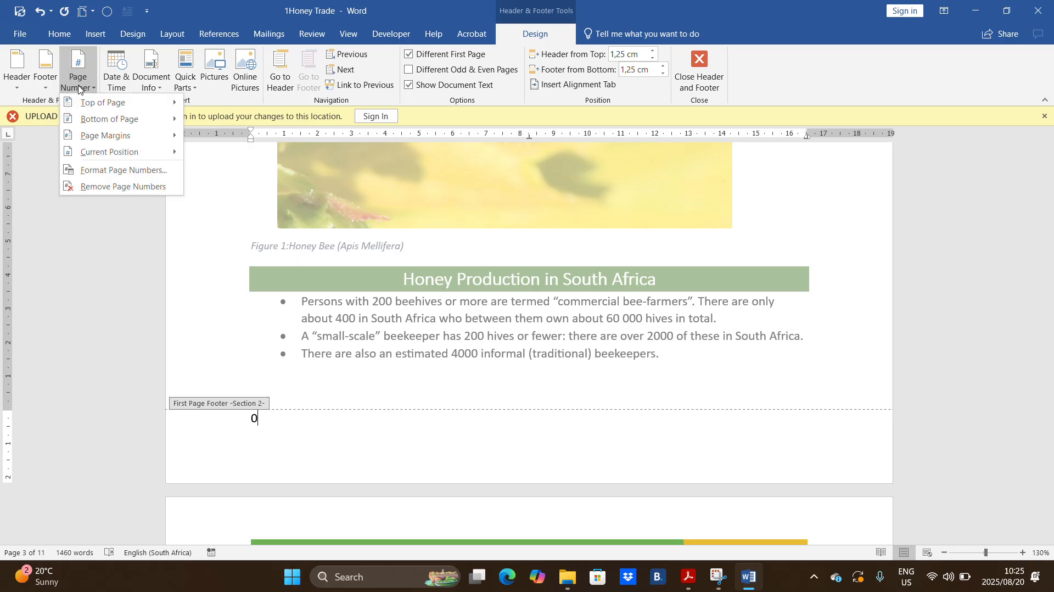
click(124, 171)
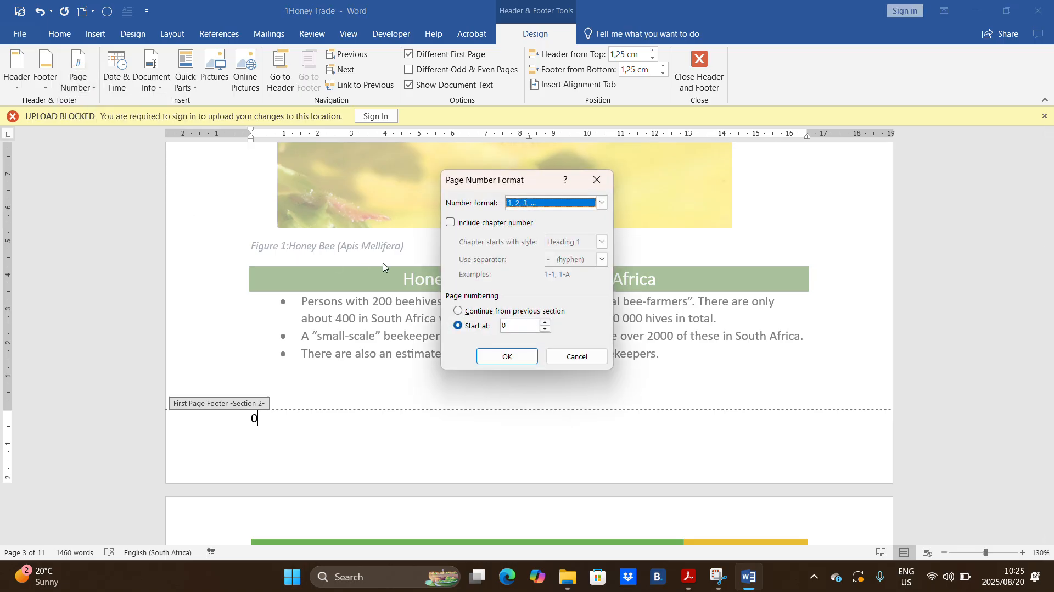
click(546, 323)
click(507, 357)
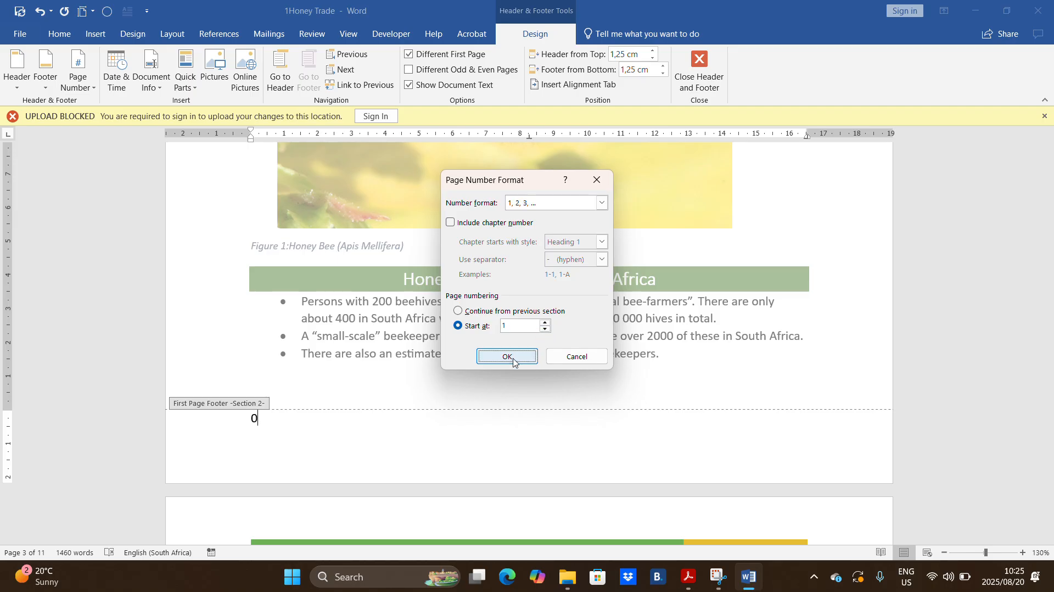
- Read the second bullet of question 1.9 in the PDF, check the table of contents and cover page footers in Word, and exit footer editing
scroll(289, 448, up, 10)
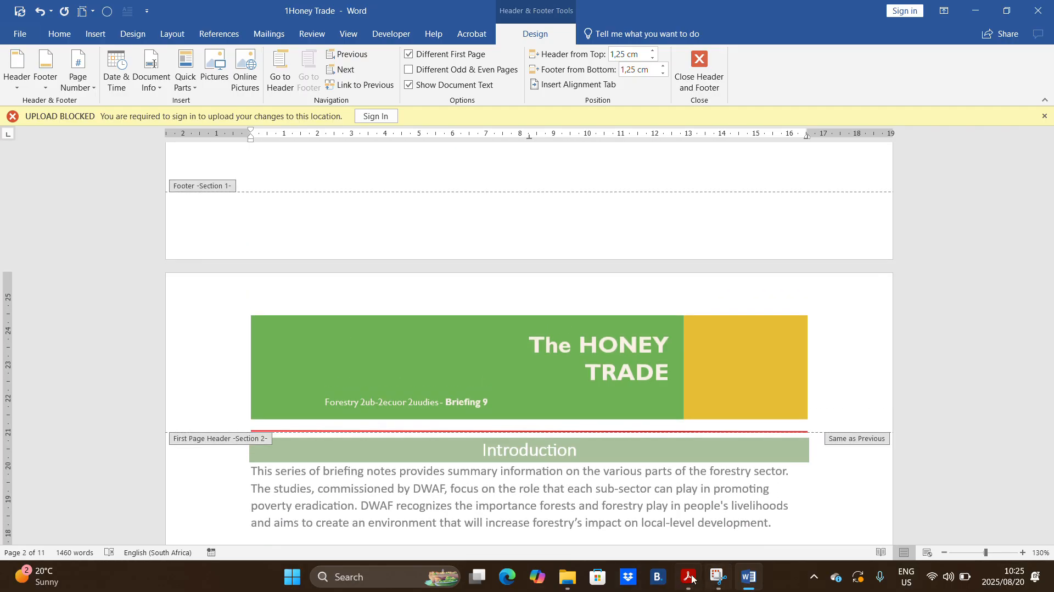
click(690, 577)
drag(338, 298, 739, 302)
click(749, 576)
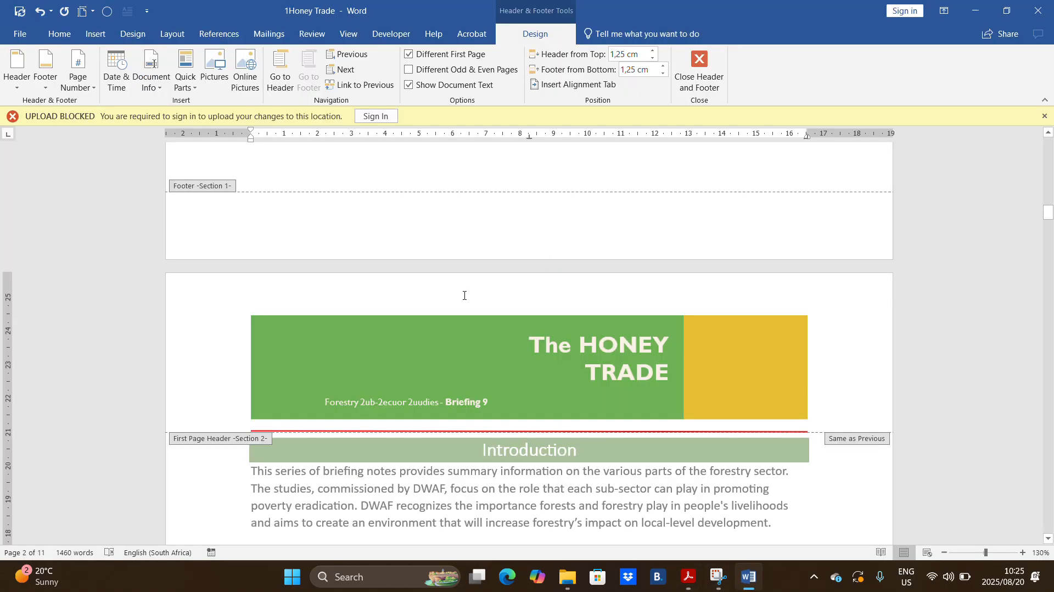
scroll(440, 303, up, 3)
click(281, 338)
scroll(358, 341, up, 10)
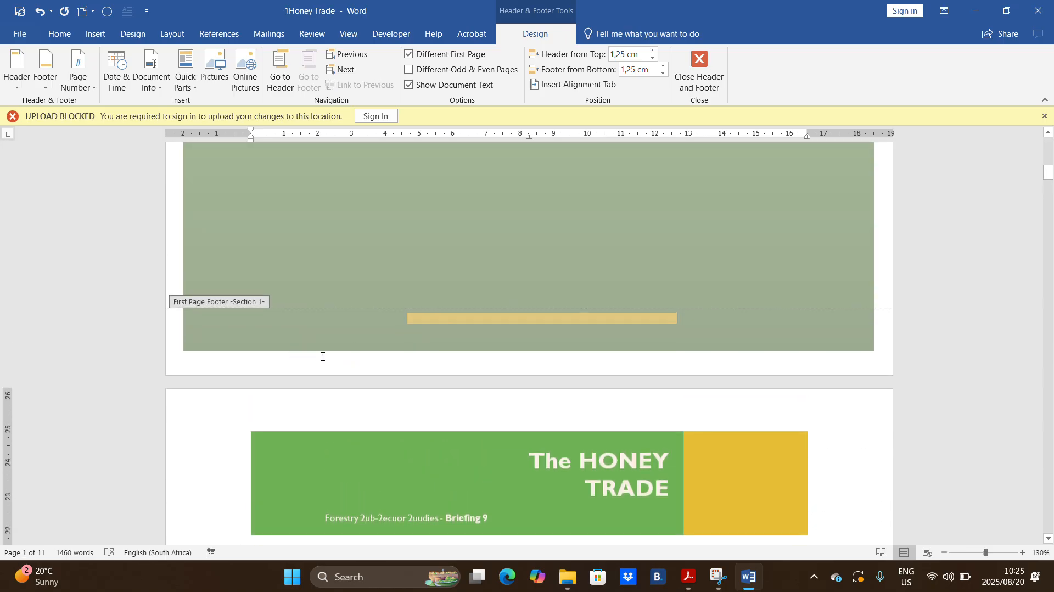
click(698, 74)
scroll(659, 384, down, 5)
- Read the final Question 1 instruction in the question paper PDF, and save and close the 1Honey Trade document in Word
click(689, 576)
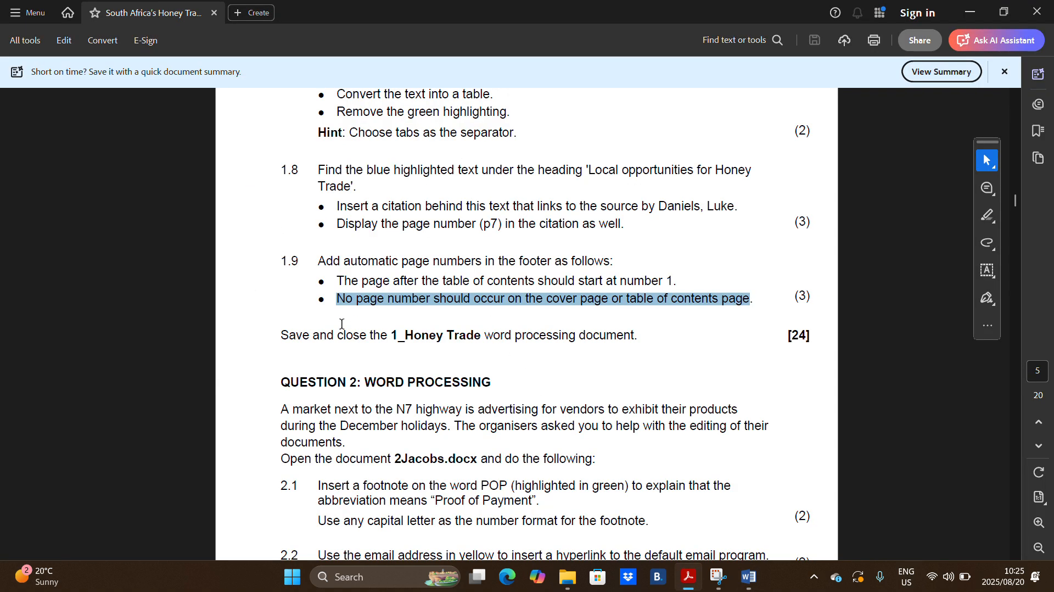
drag(300, 339, 647, 336)
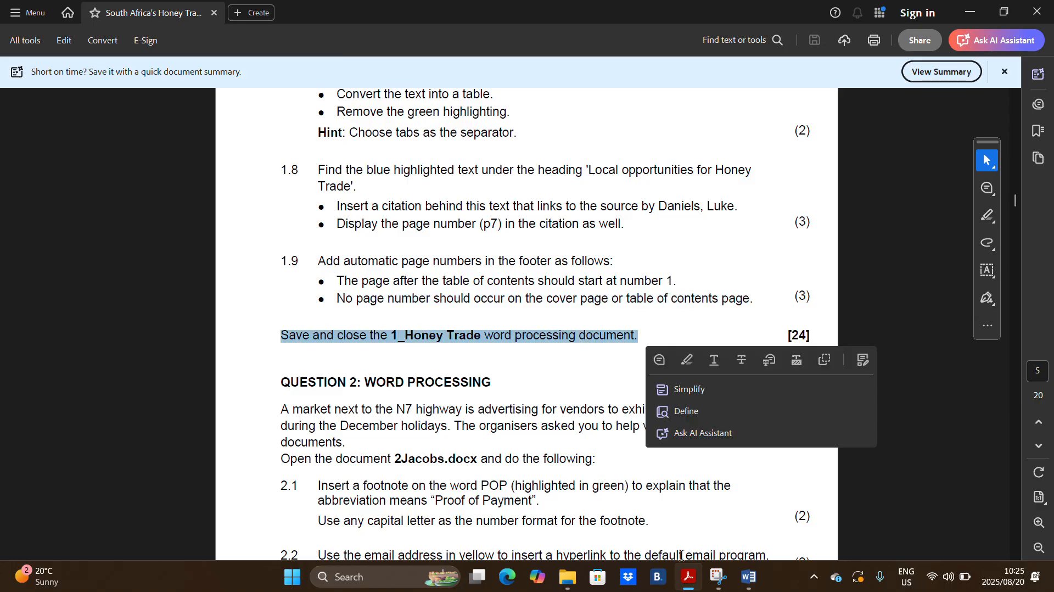
drag(812, 336, 770, 335)
click(751, 578)
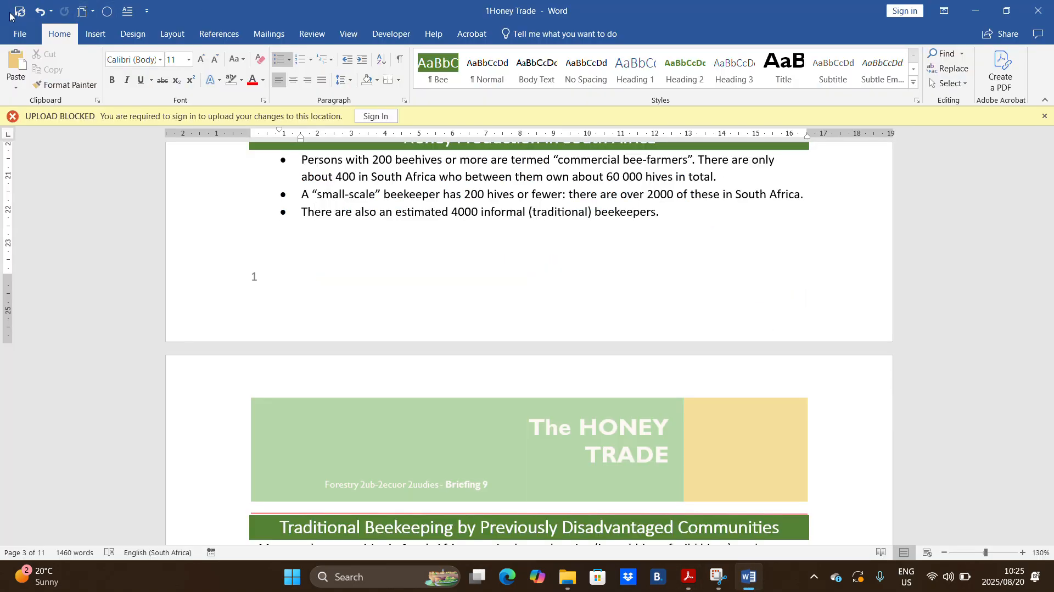
click(1045, 116)
click(1045, 10)
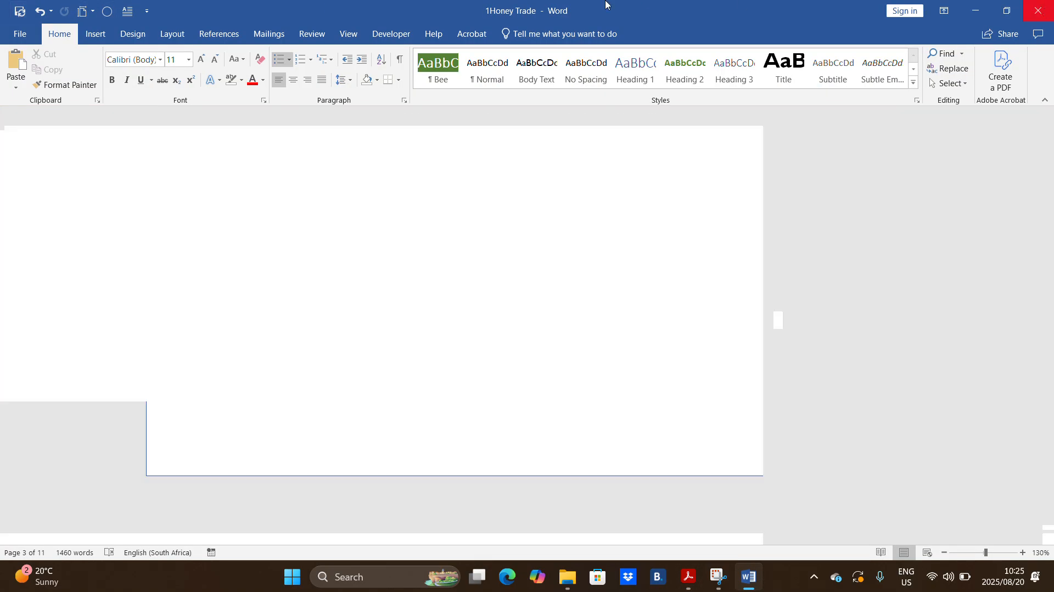